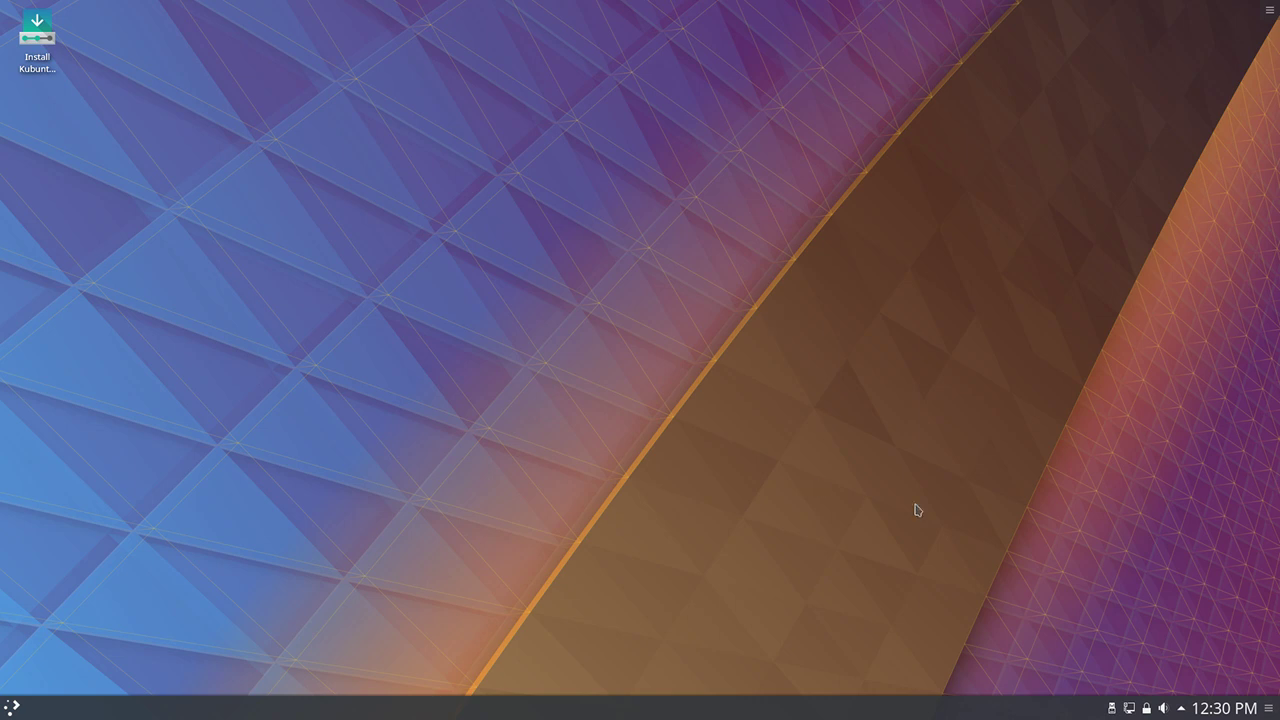
Step: Examine the calendar behind the panel clock and the default application launcher
click(1199, 710)
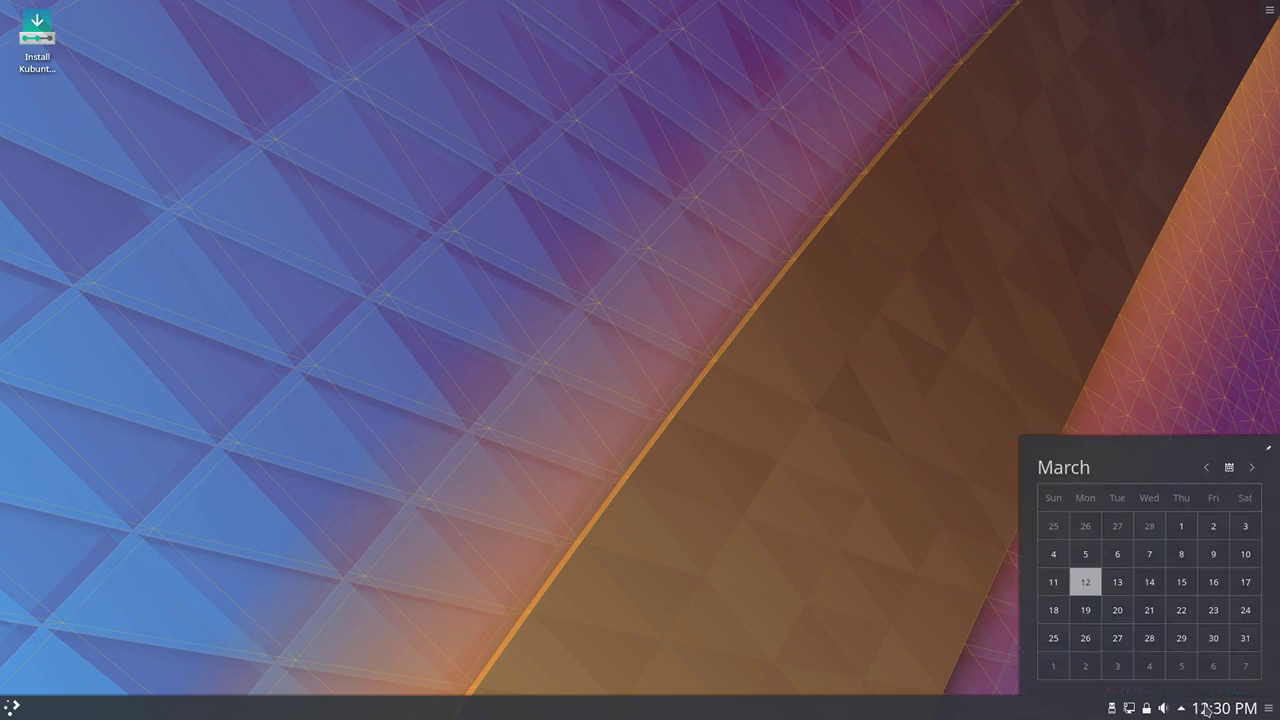
click(1206, 710)
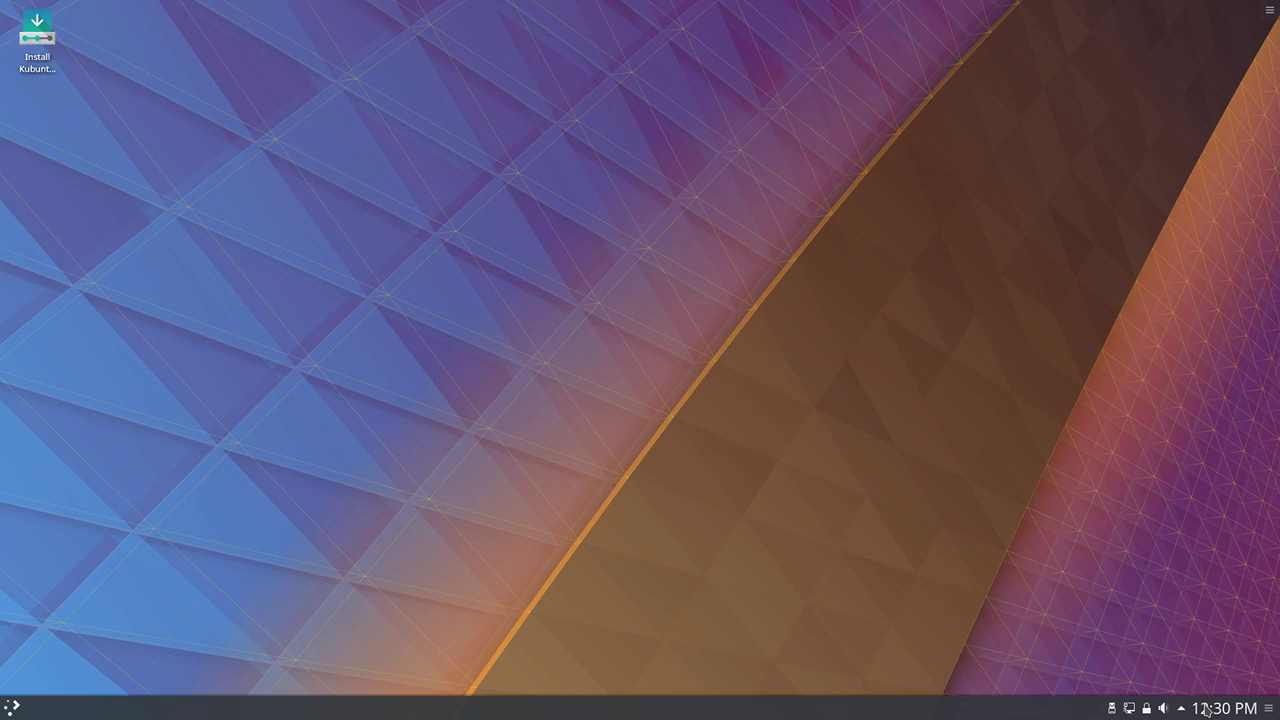
click(1207, 710)
click(1210, 708)
click(12, 708)
click(12, 708)
Step: View the panel's edit mode with its screen edge, height and widget options, and leave it unchanged
click(1268, 708)
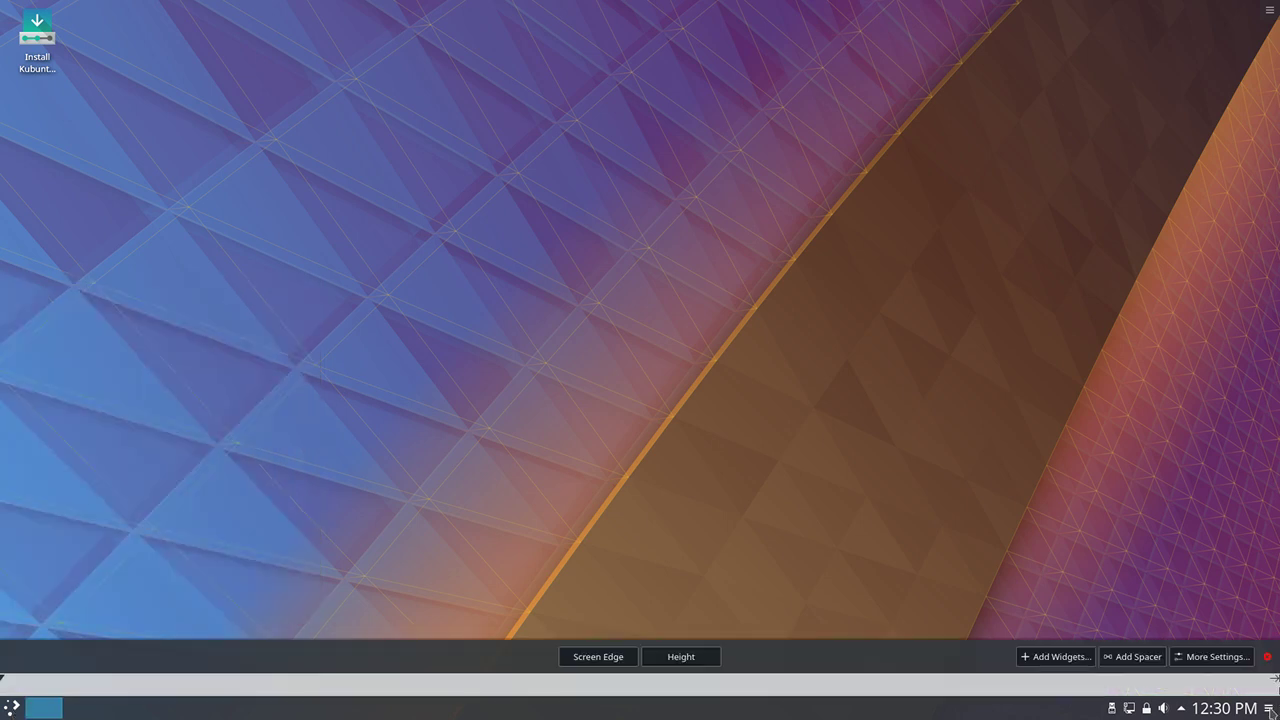
click(1268, 708)
click(1232, 708)
click(1231, 708)
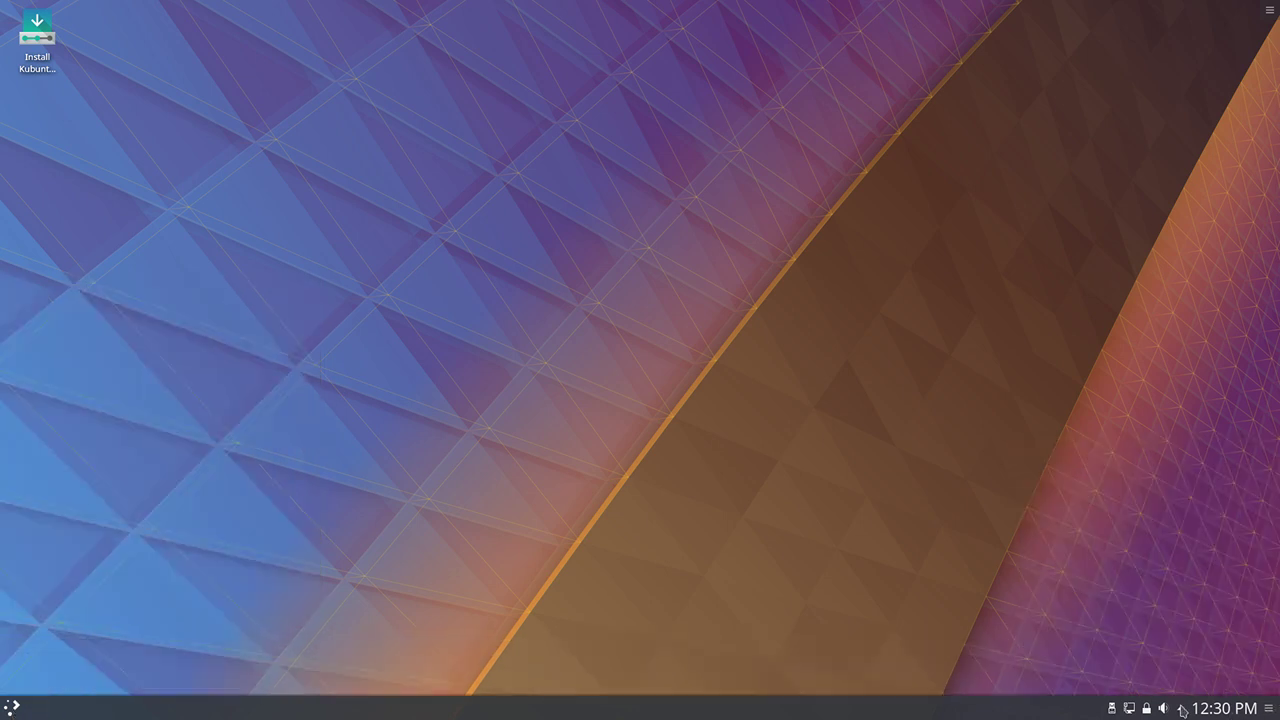
Step: Examine the system tray popups, including the audio volume controls and the Device Notifier
click(1181, 708)
scroll(1162, 708, down, 1)
click(1162, 708)
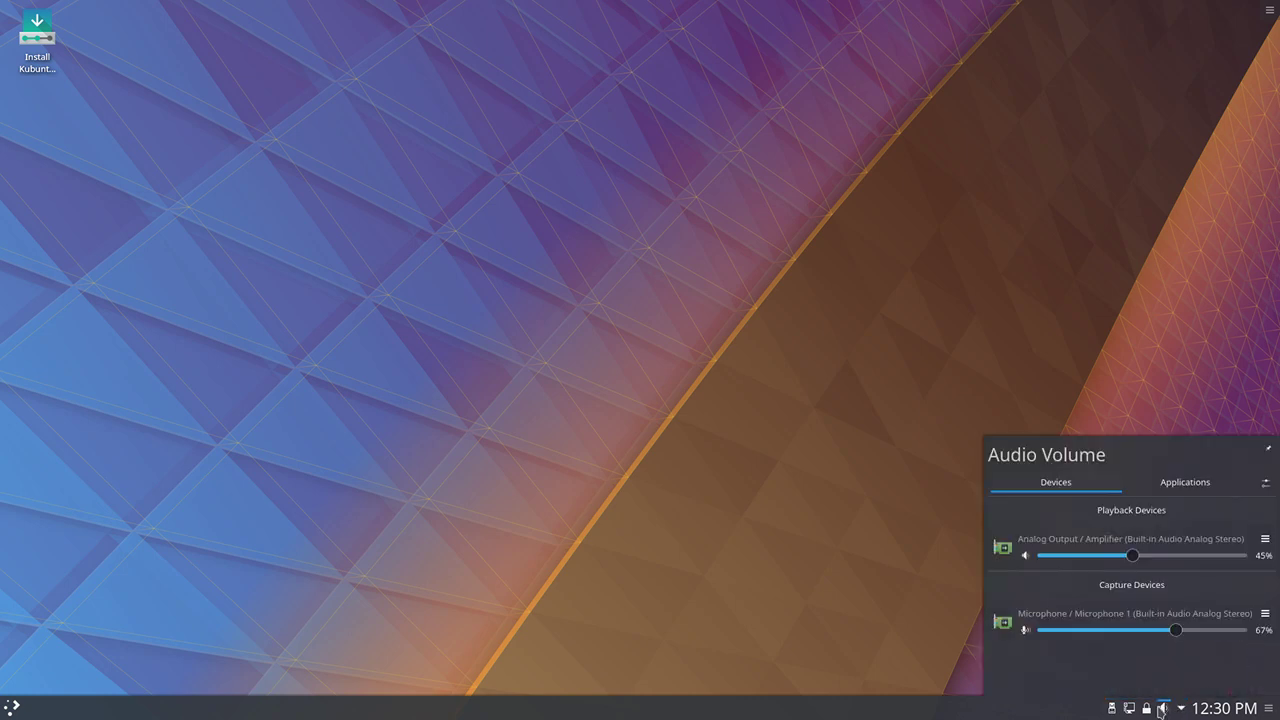
click(1147, 708)
click(1130, 708)
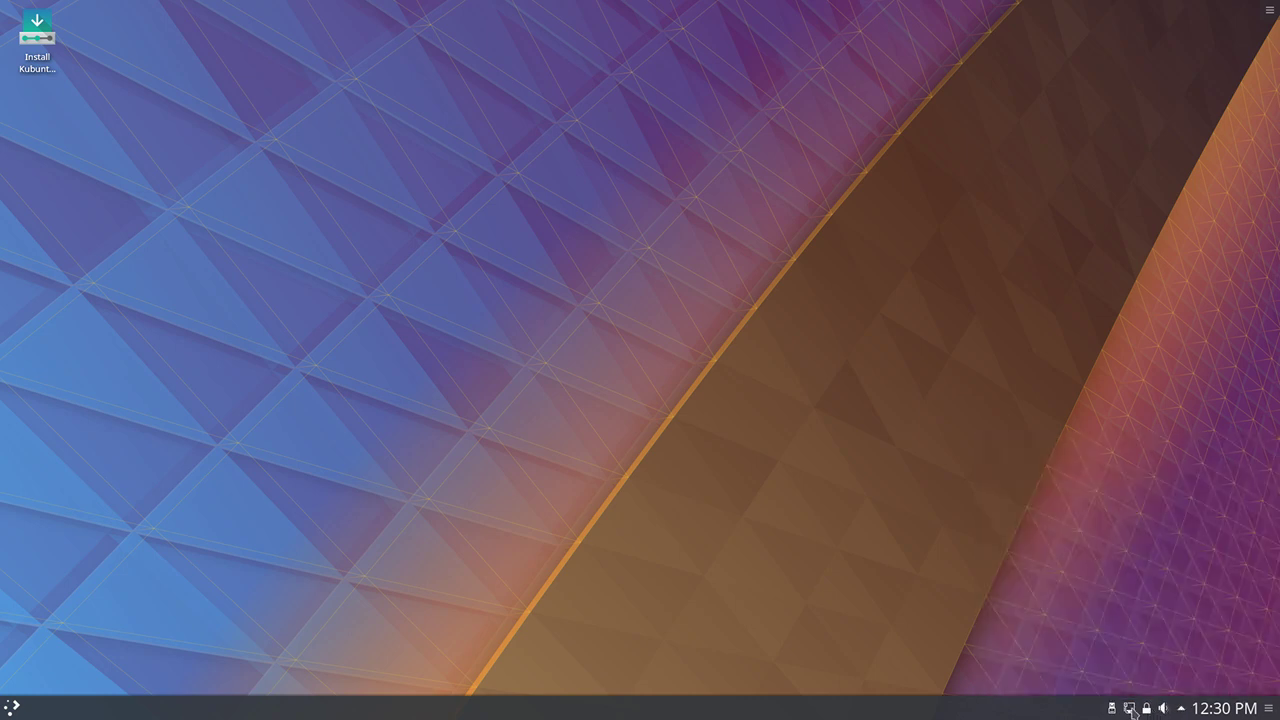
click(1130, 708)
click(1112, 708)
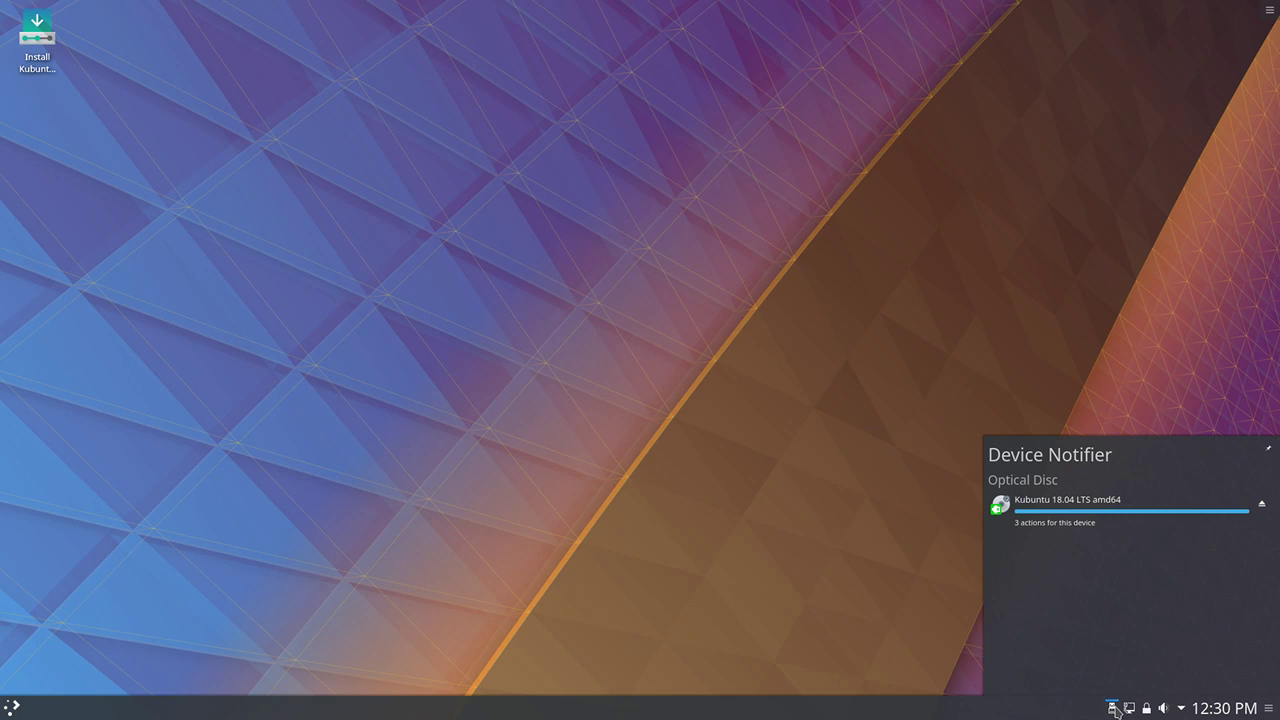
click(1112, 708)
Step: Replace the panel's Application Launcher with the alternative Application Menu widget
click(9, 707)
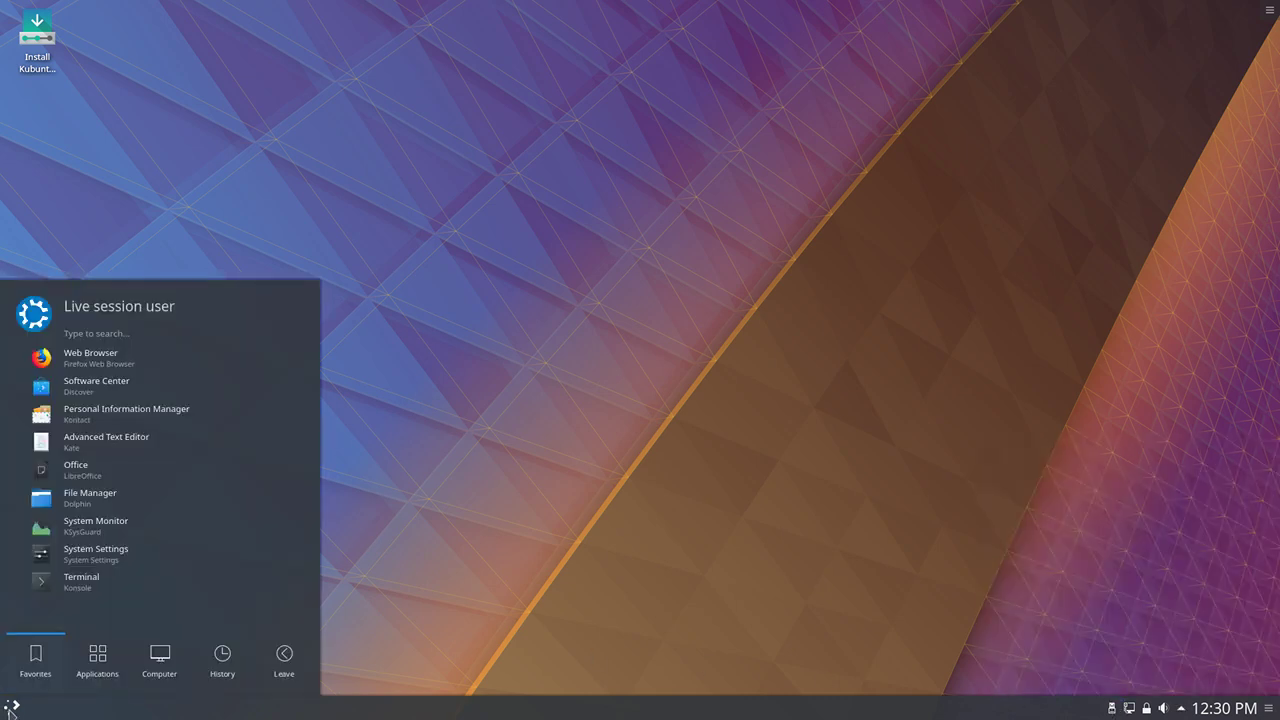
click(9, 707)
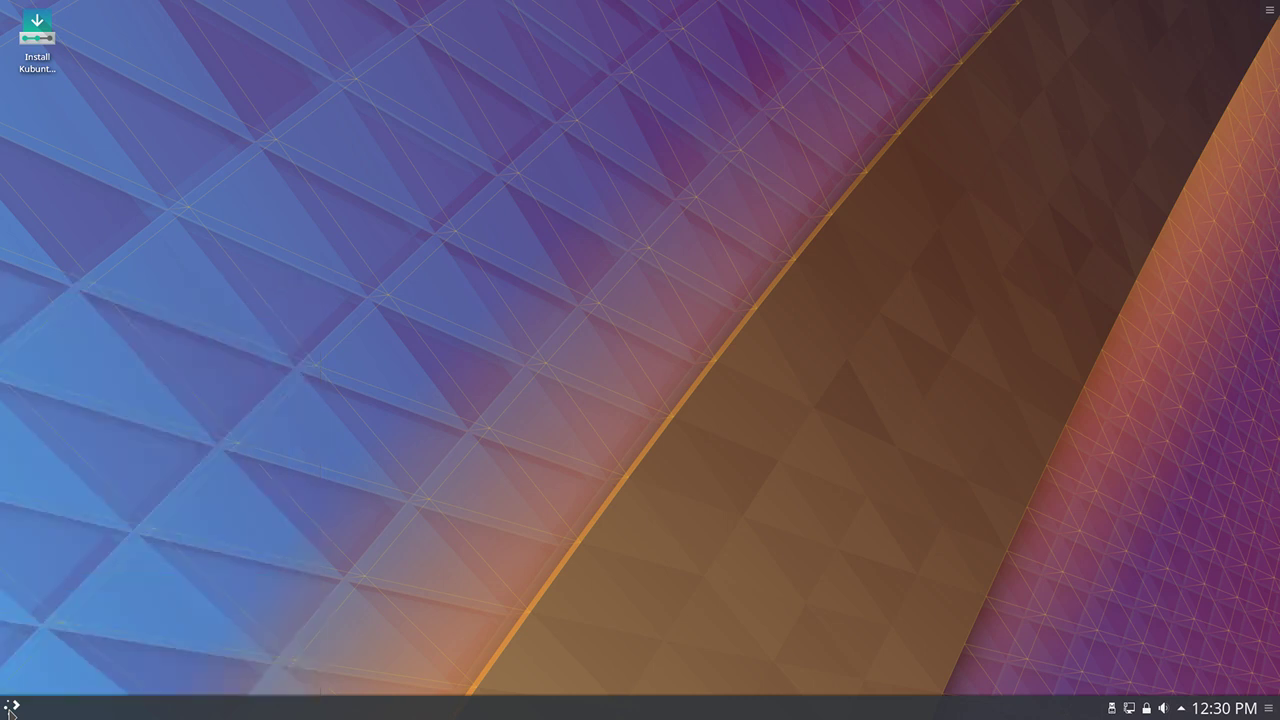
right_click(9, 707)
click(30, 676)
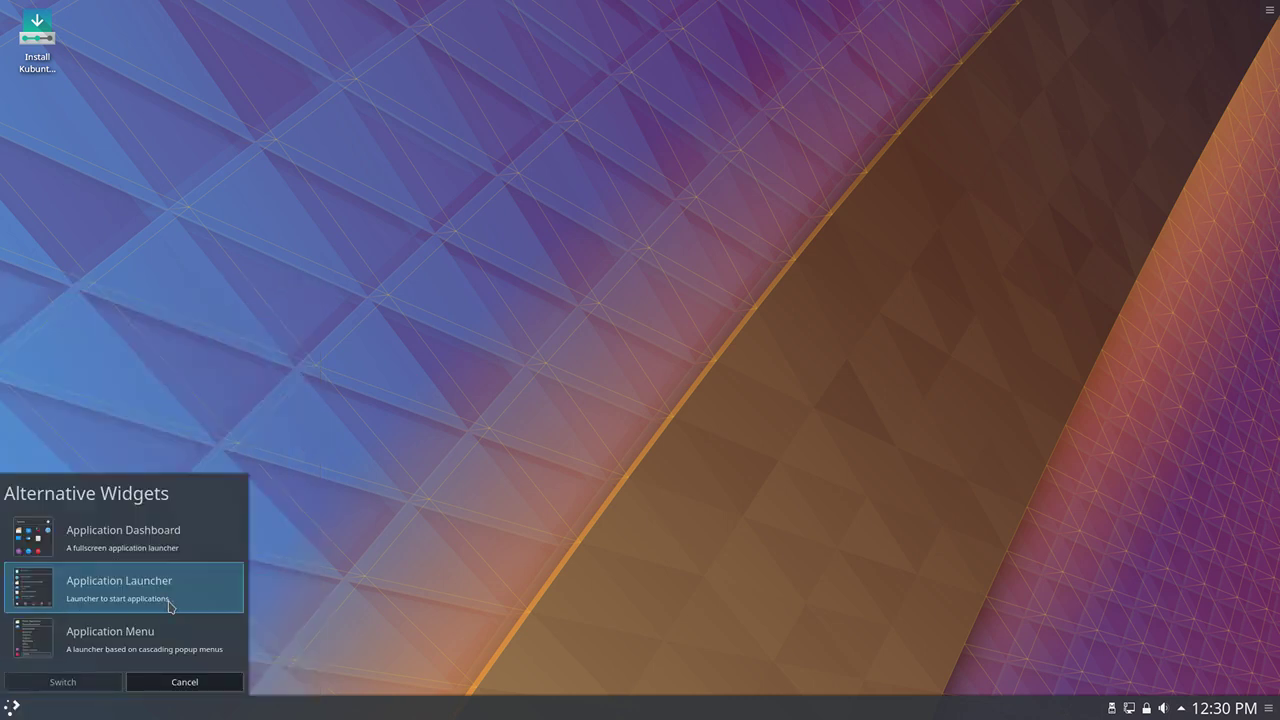
click(142, 555)
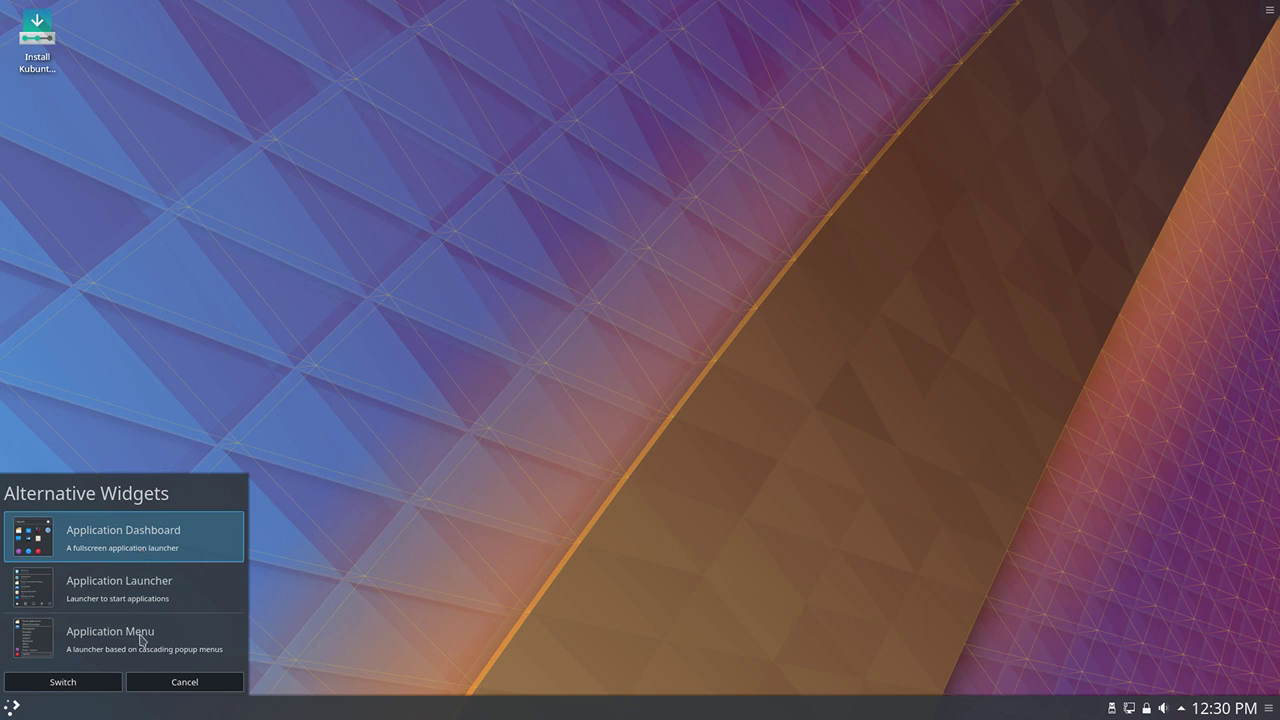
click(144, 643)
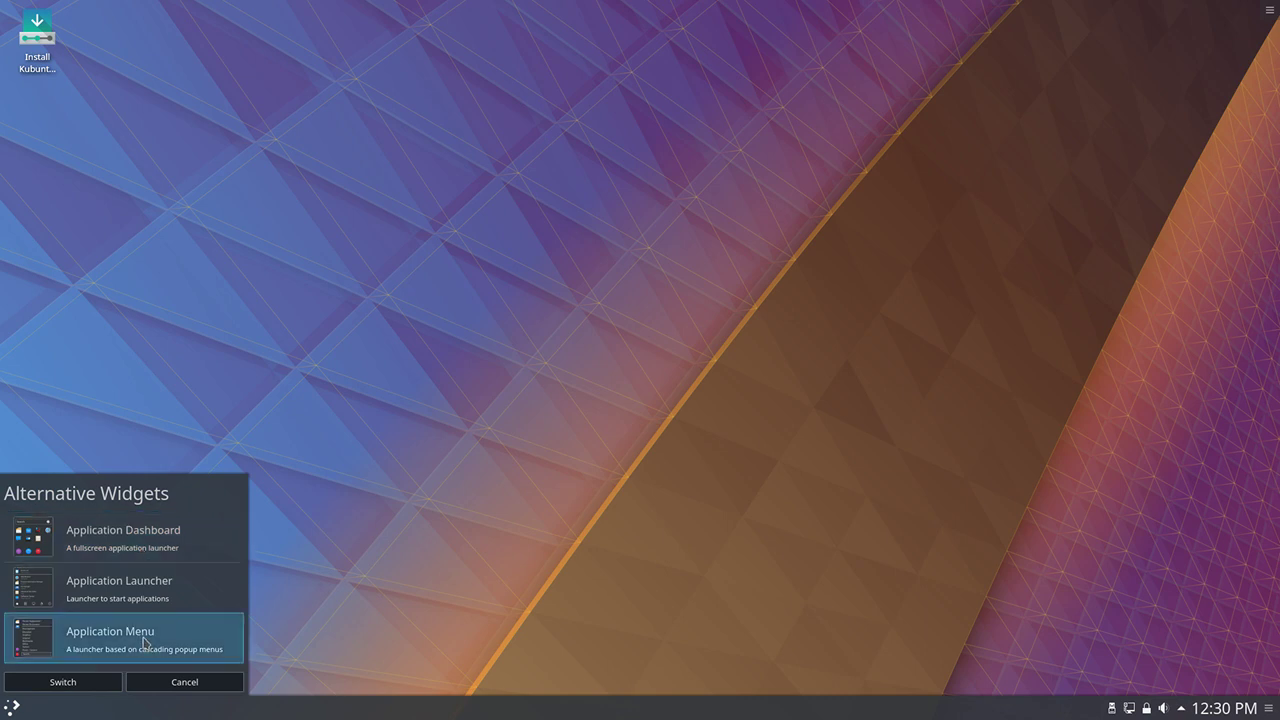
click(87, 684)
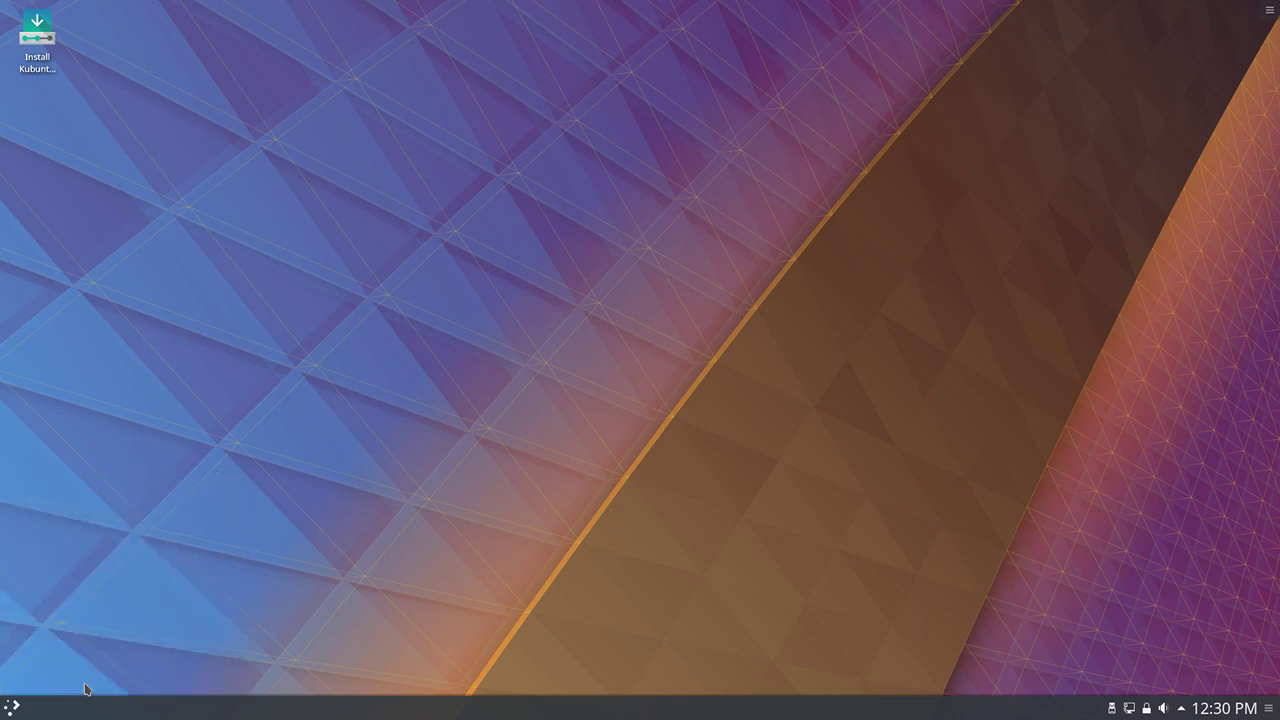
Step: Look through the new menu's application categories and launch Firefox Web Browser from the Internet category
click(12, 706)
mouse_move(133, 421)
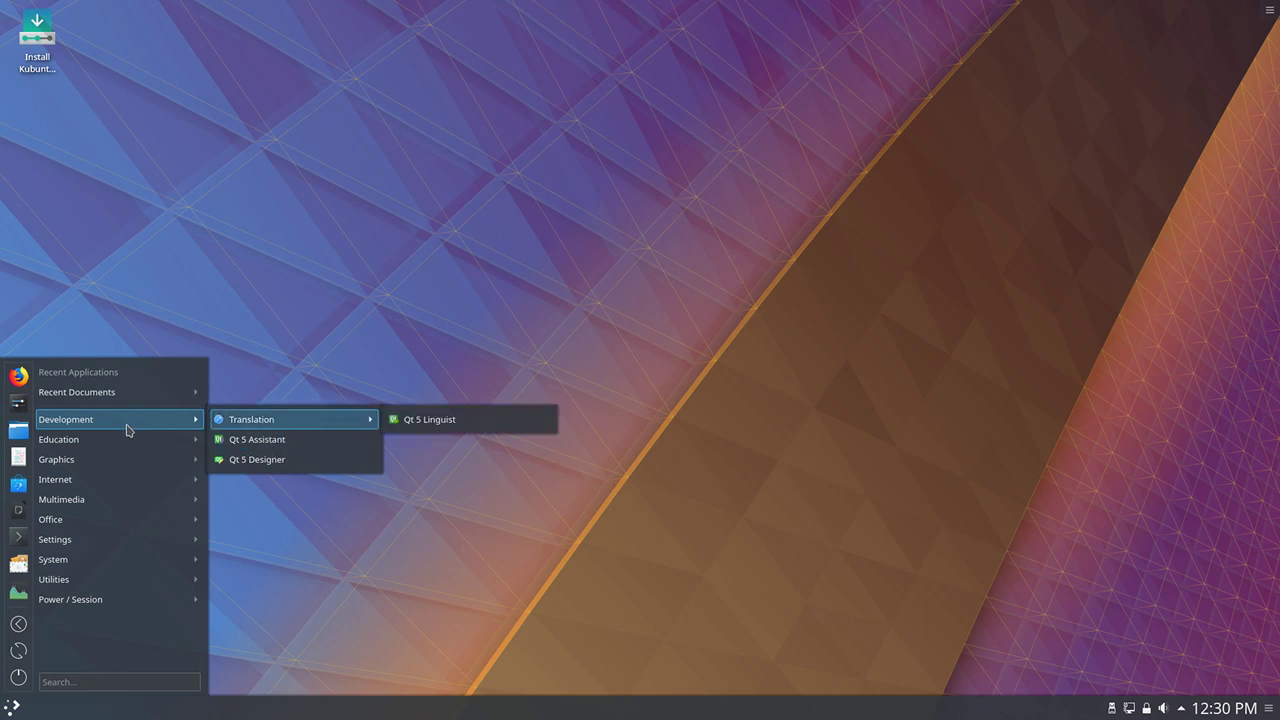
mouse_move(124, 445)
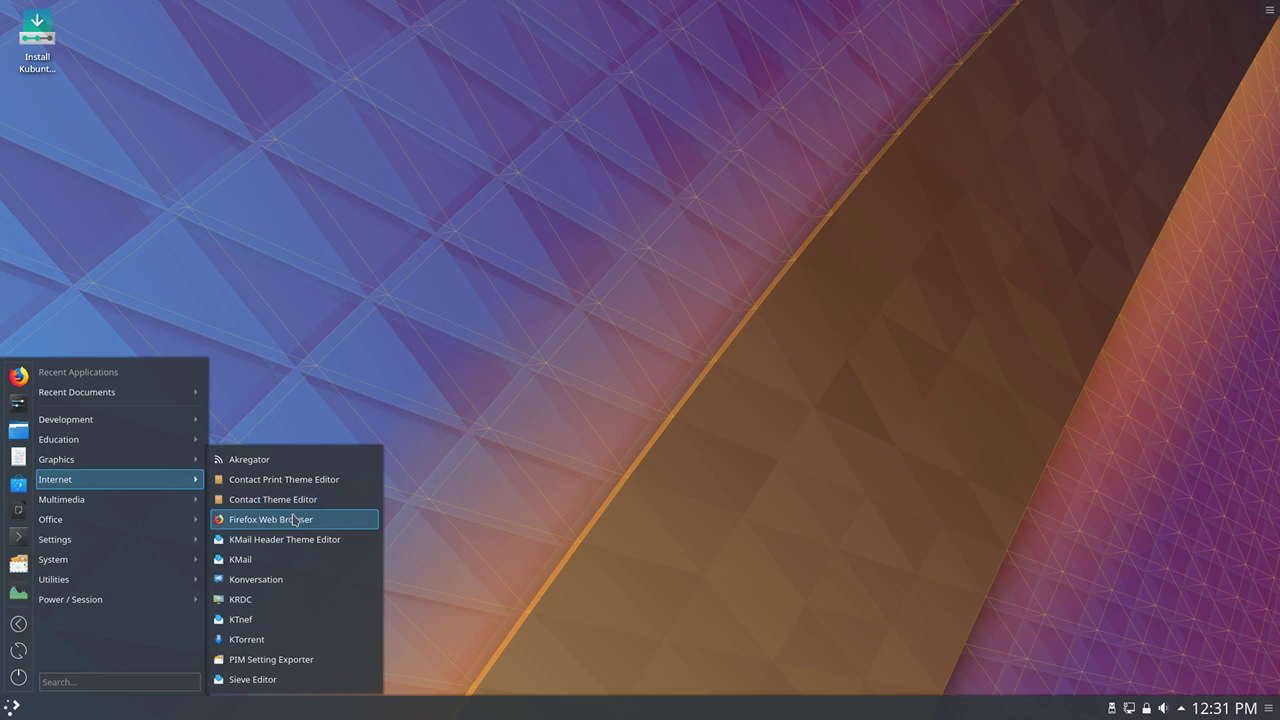
click(296, 525)
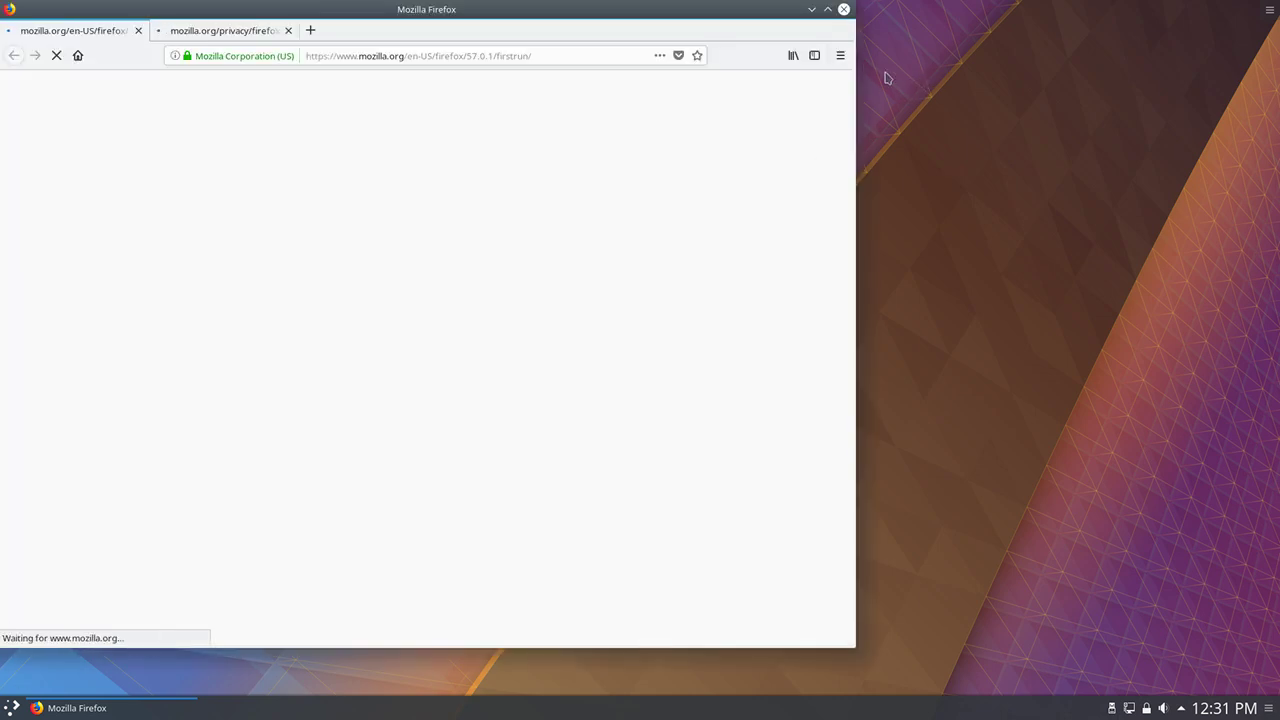
Step: Check the installed Firefox version in its About window and close the browser with all its tabs
click(840, 55)
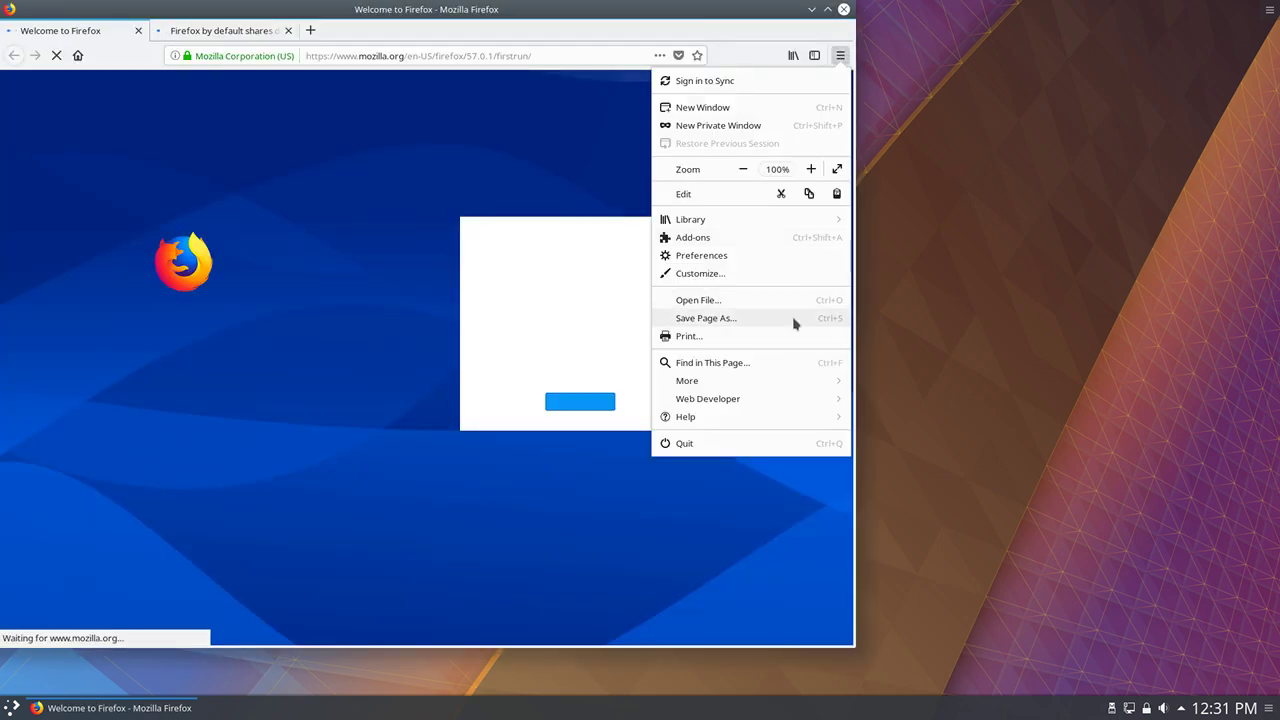
click(688, 417)
click(705, 252)
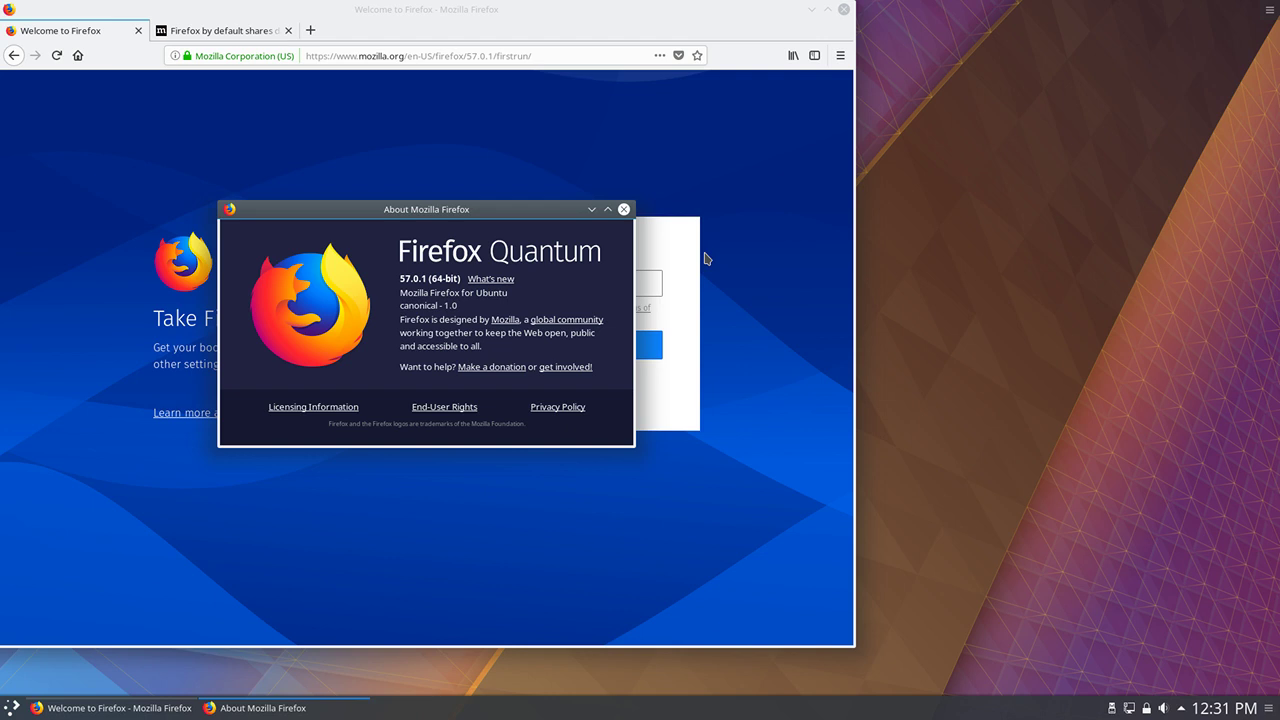
click(624, 209)
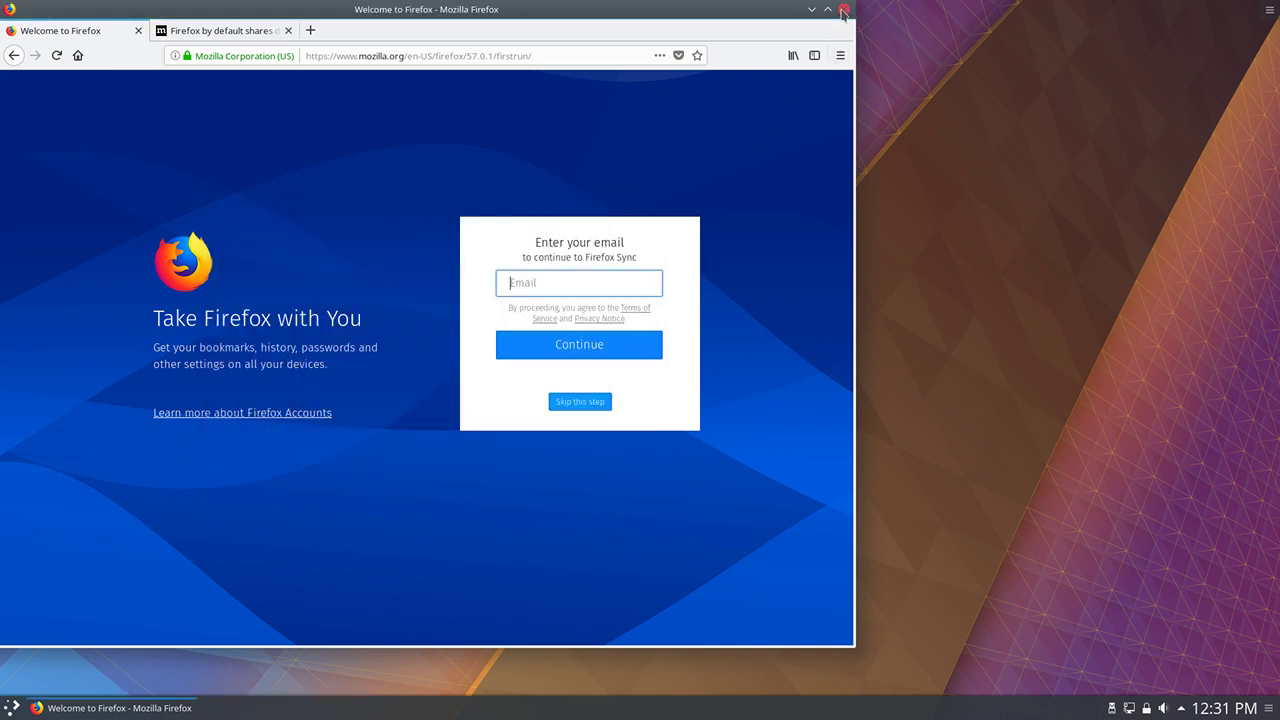
click(843, 9)
click(540, 366)
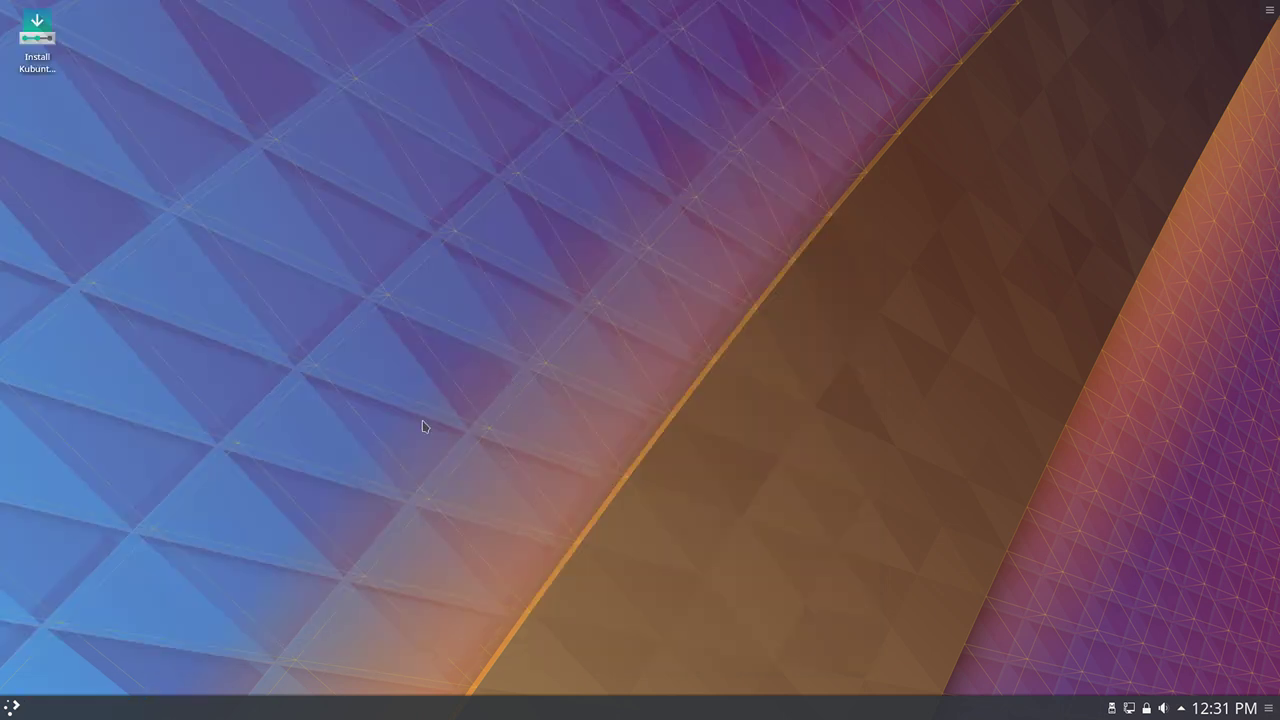
Step: Browse the Internet, Multimedia and Office application categories and launch KSysGuard from the System category
click(10, 707)
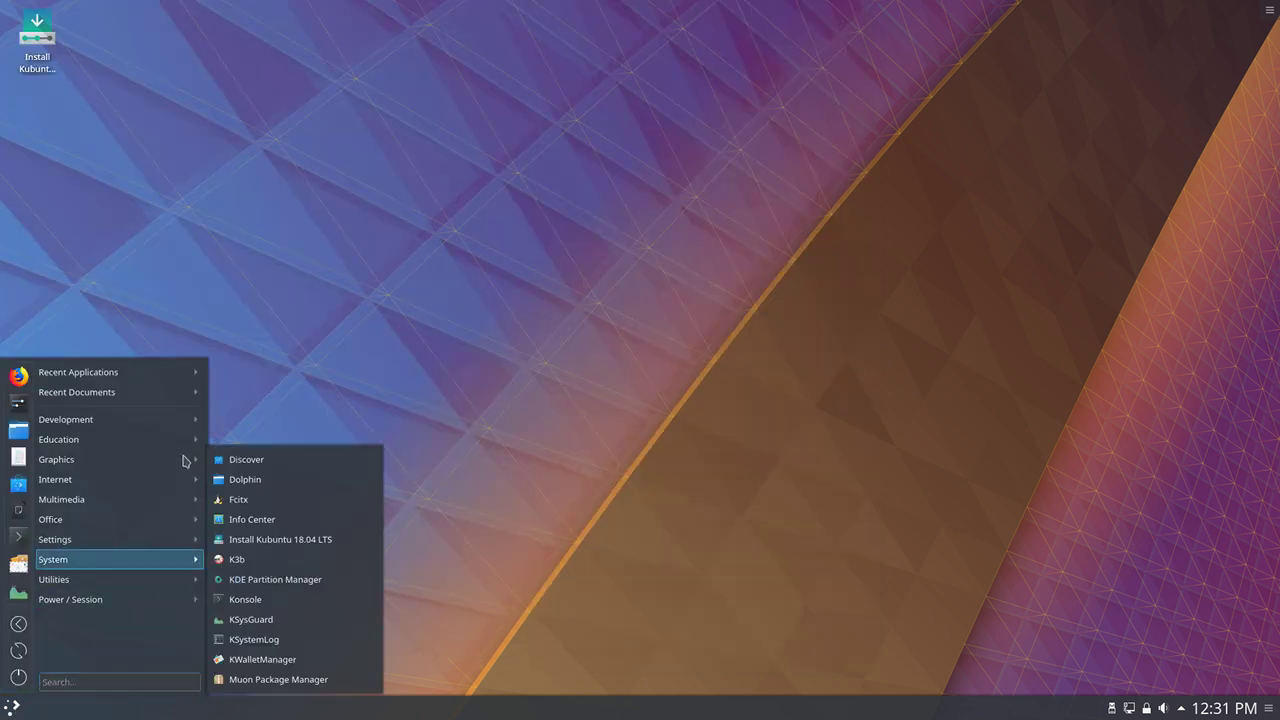
mouse_move(172, 482)
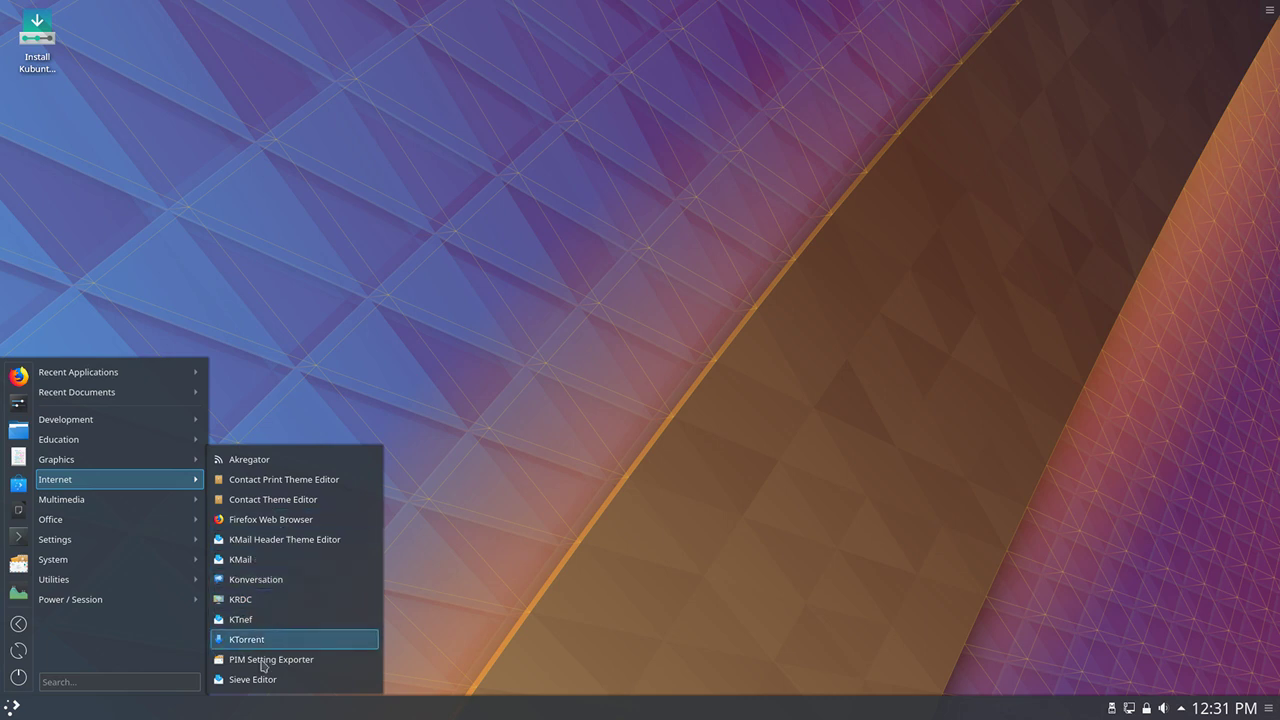
mouse_move(162, 504)
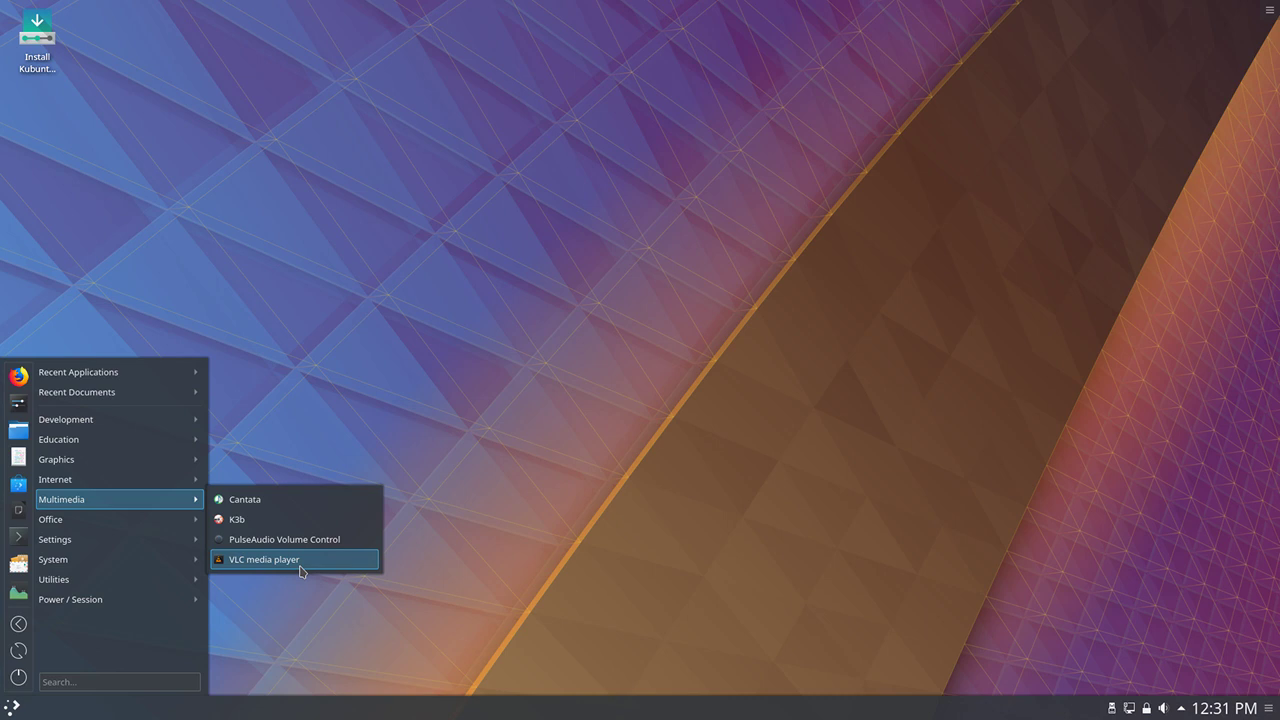
mouse_move(137, 522)
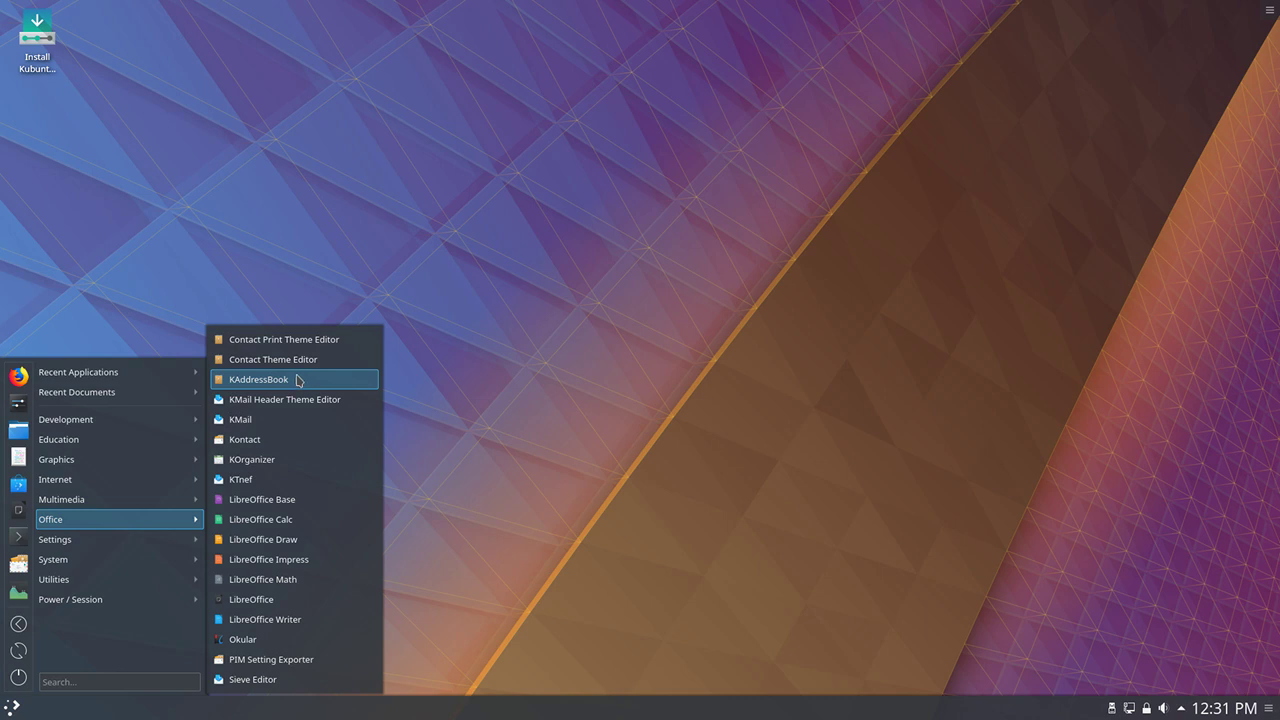
mouse_move(157, 549)
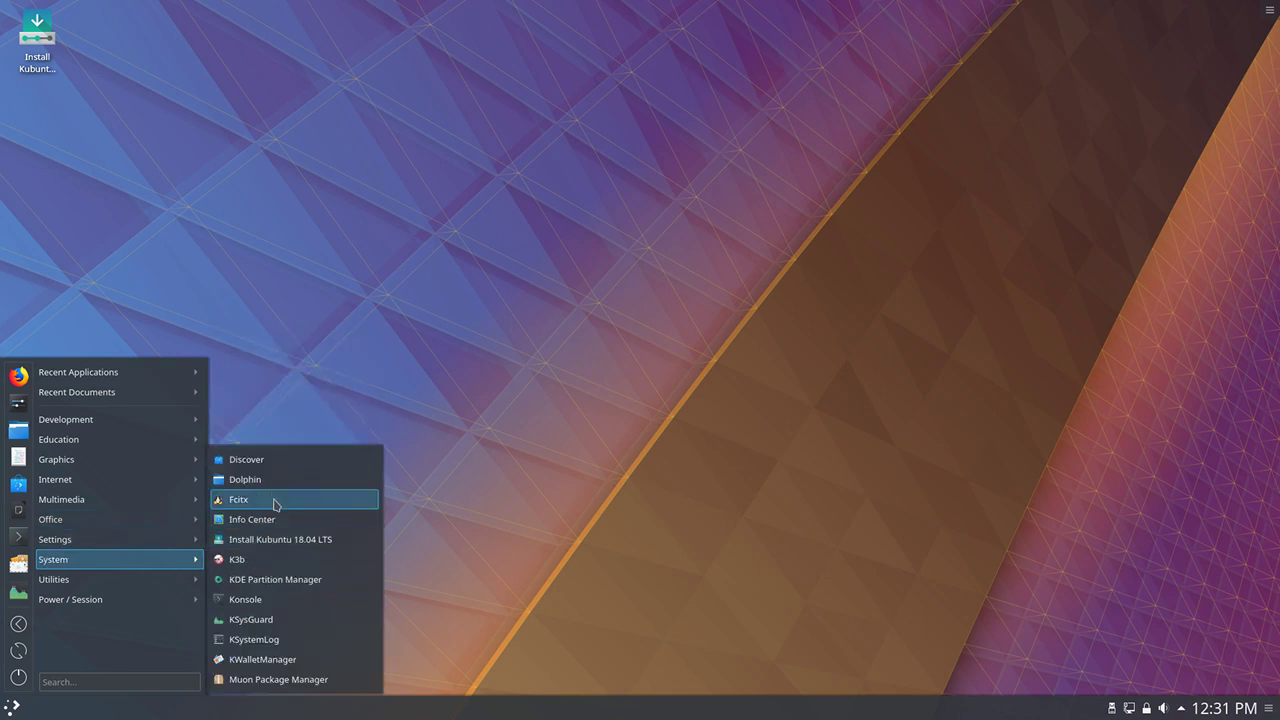
click(252, 619)
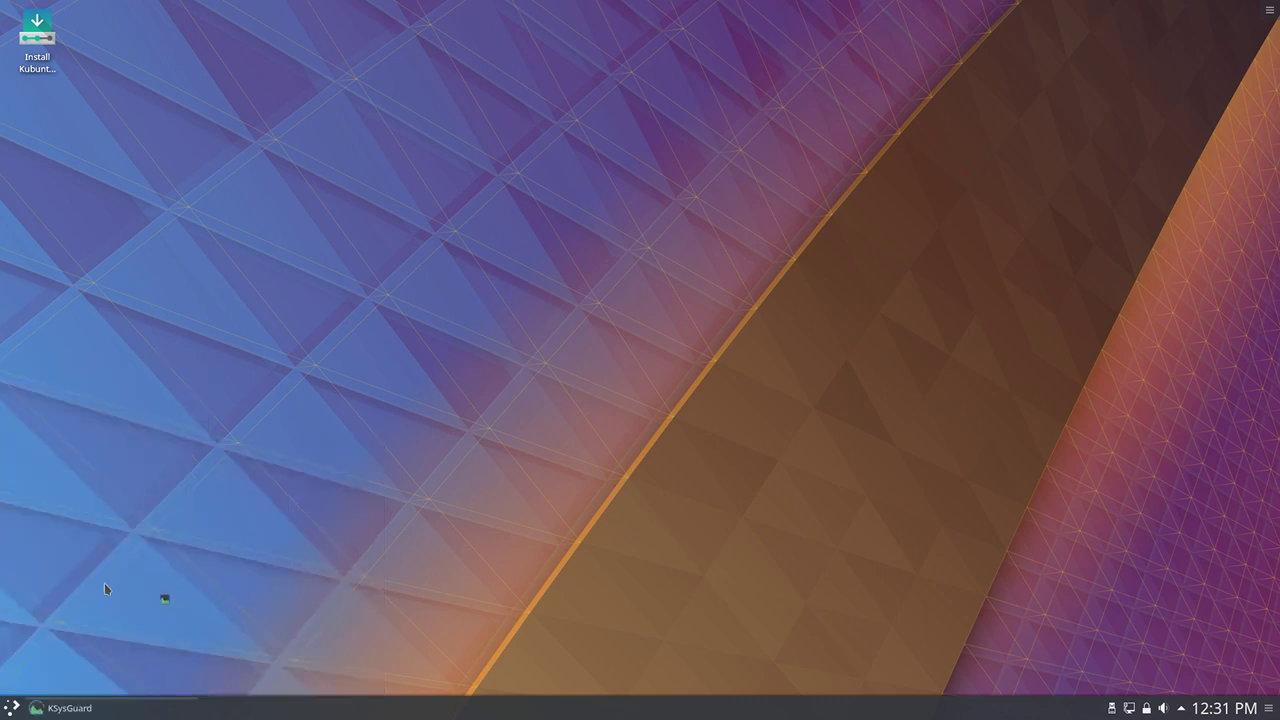
Step: Open Info Center, enlarge its window to view the software and hardware details, and close it
key(alt+F1)
mouse_move(140, 545)
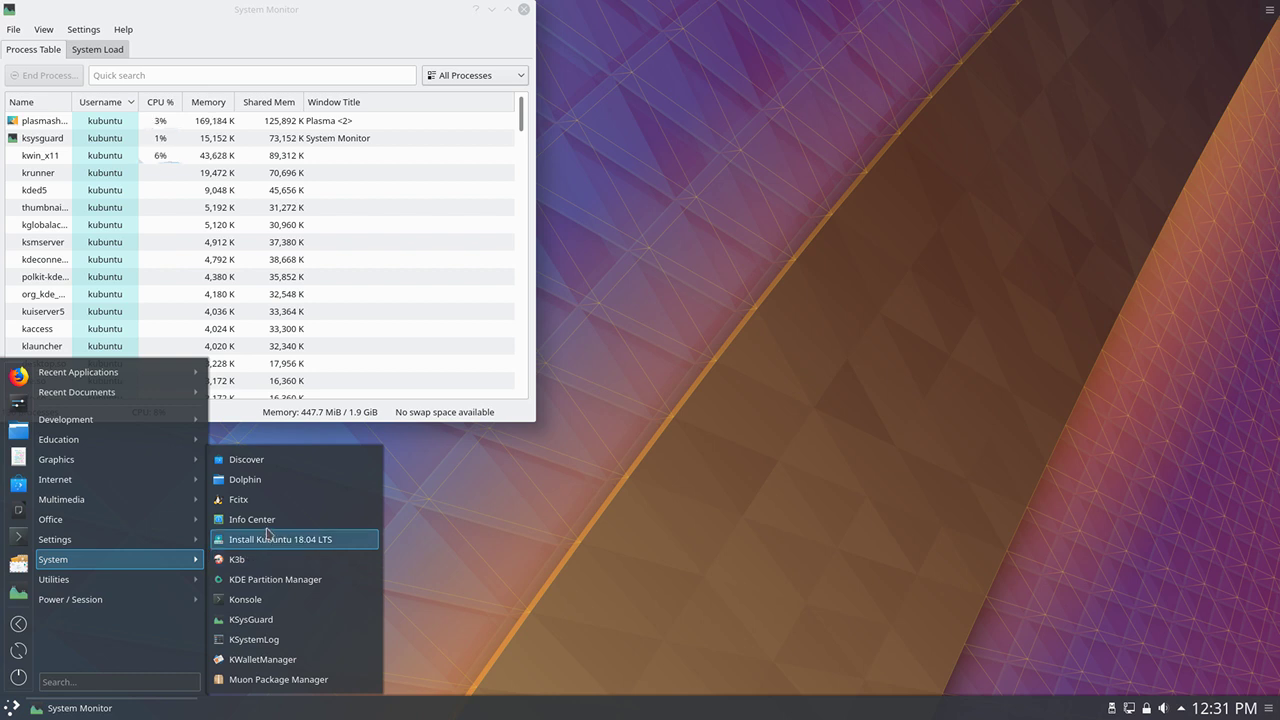
click(284, 520)
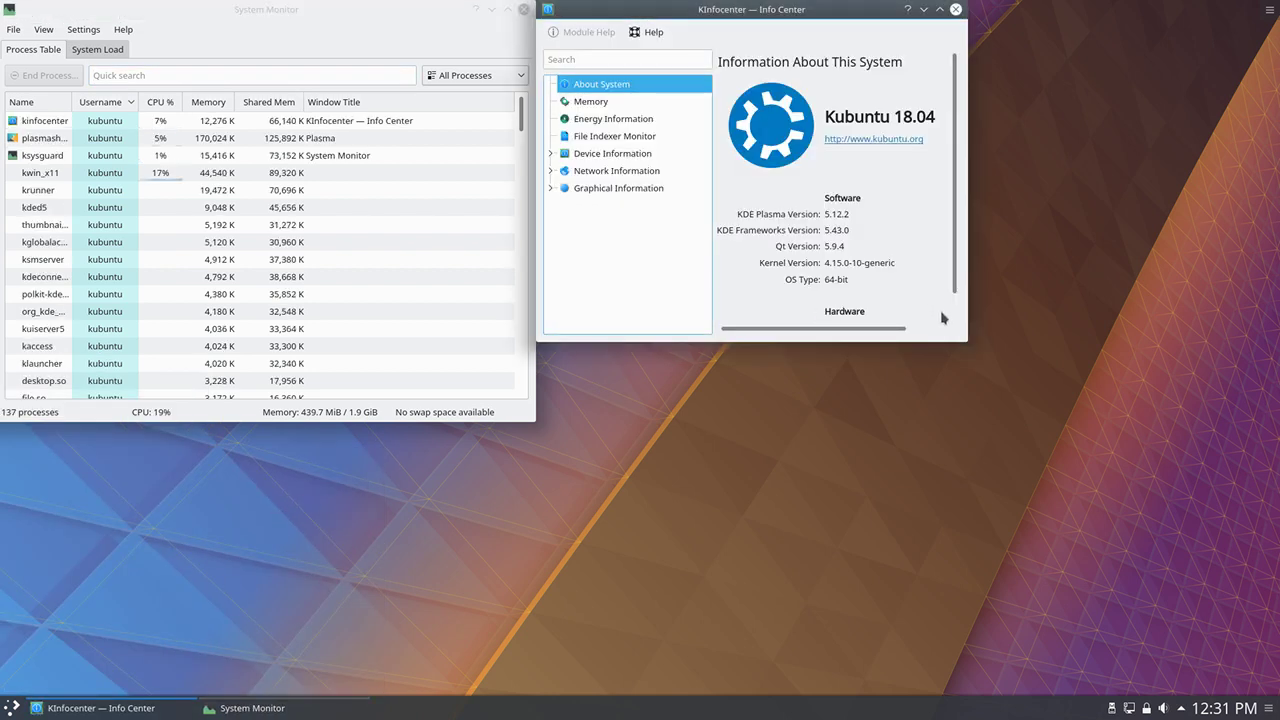
drag(966, 341, 1168, 555)
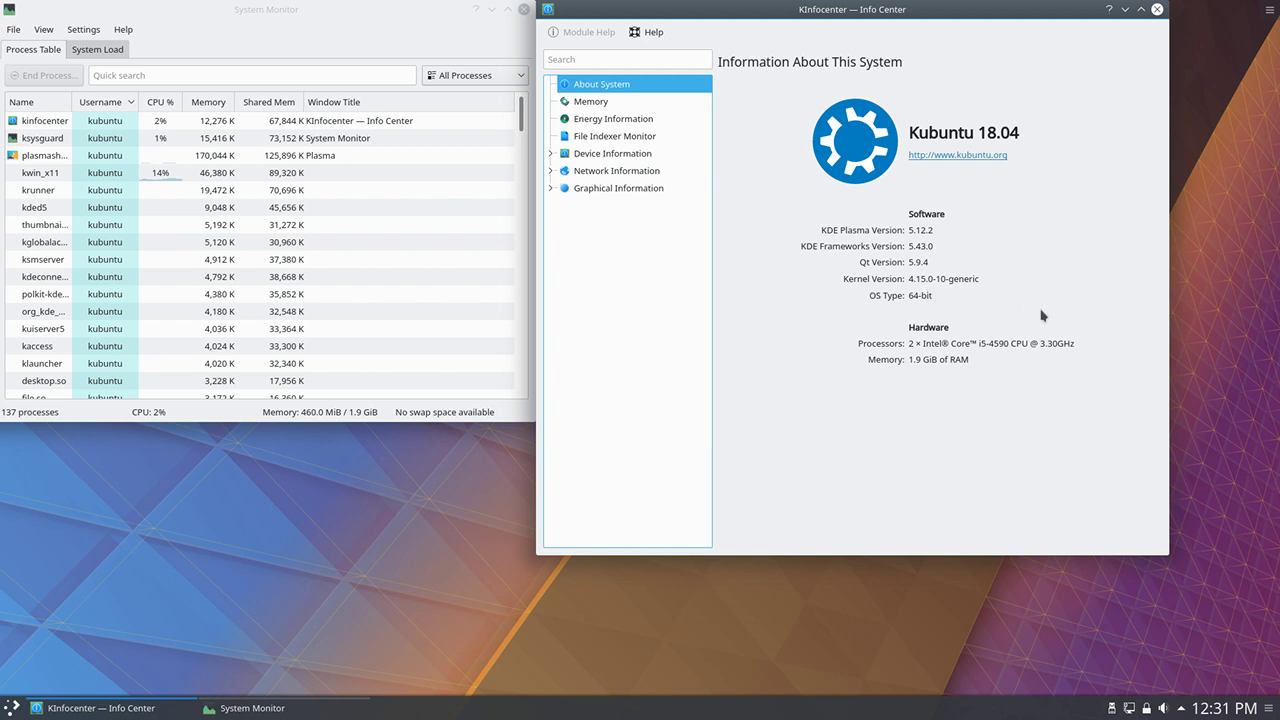
click(1156, 11)
Step: Browse the Utilities and System categories, view the Home folder in an enlarged Dolphin window, and close it
click(13, 707)
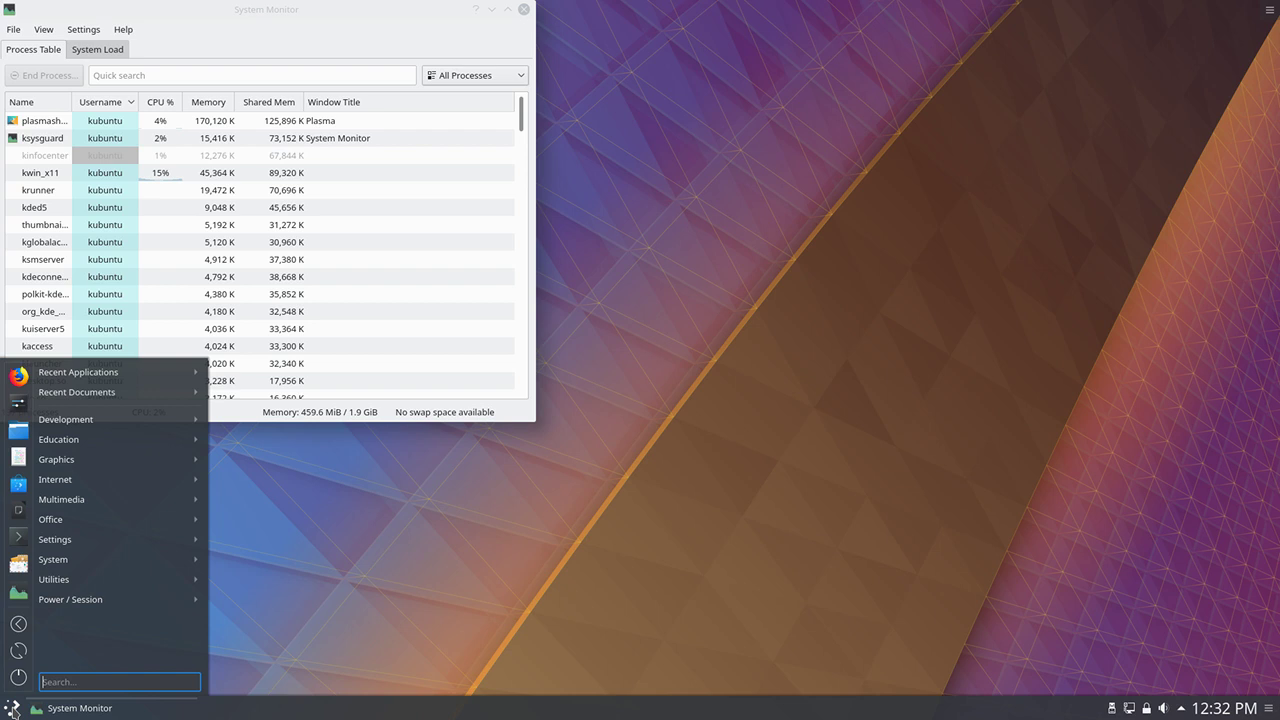
mouse_move(149, 586)
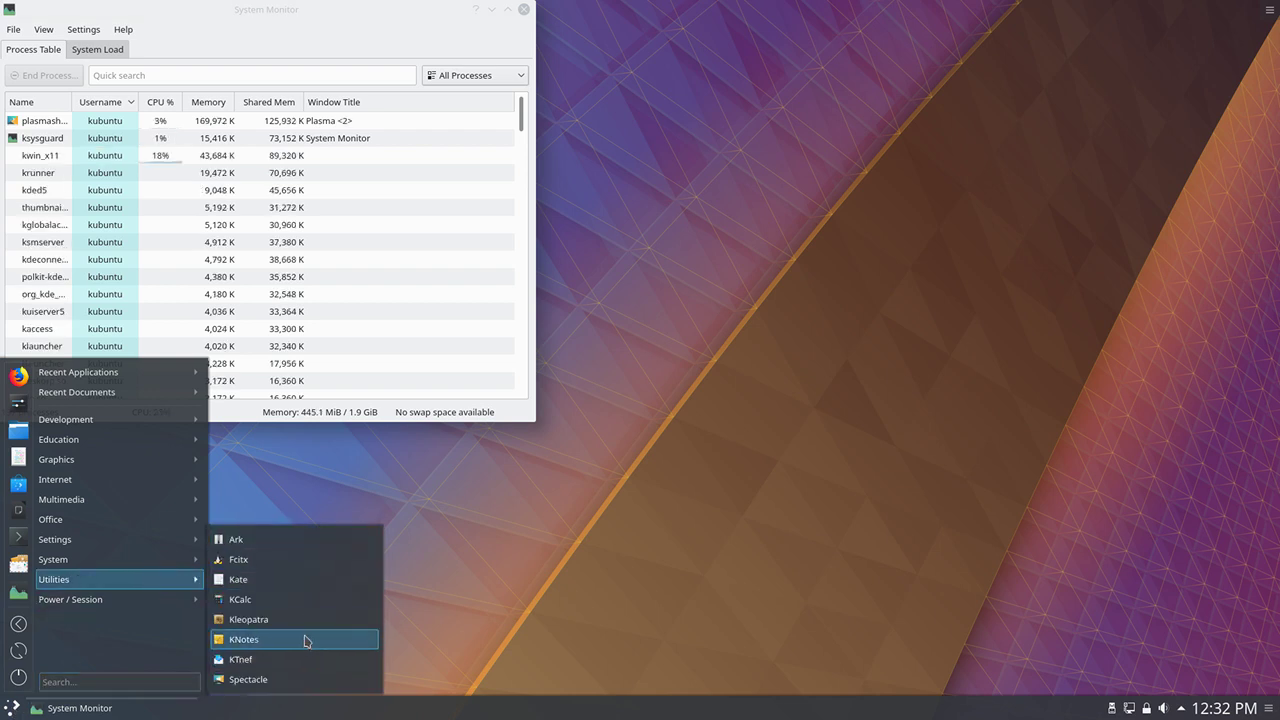
mouse_move(140, 565)
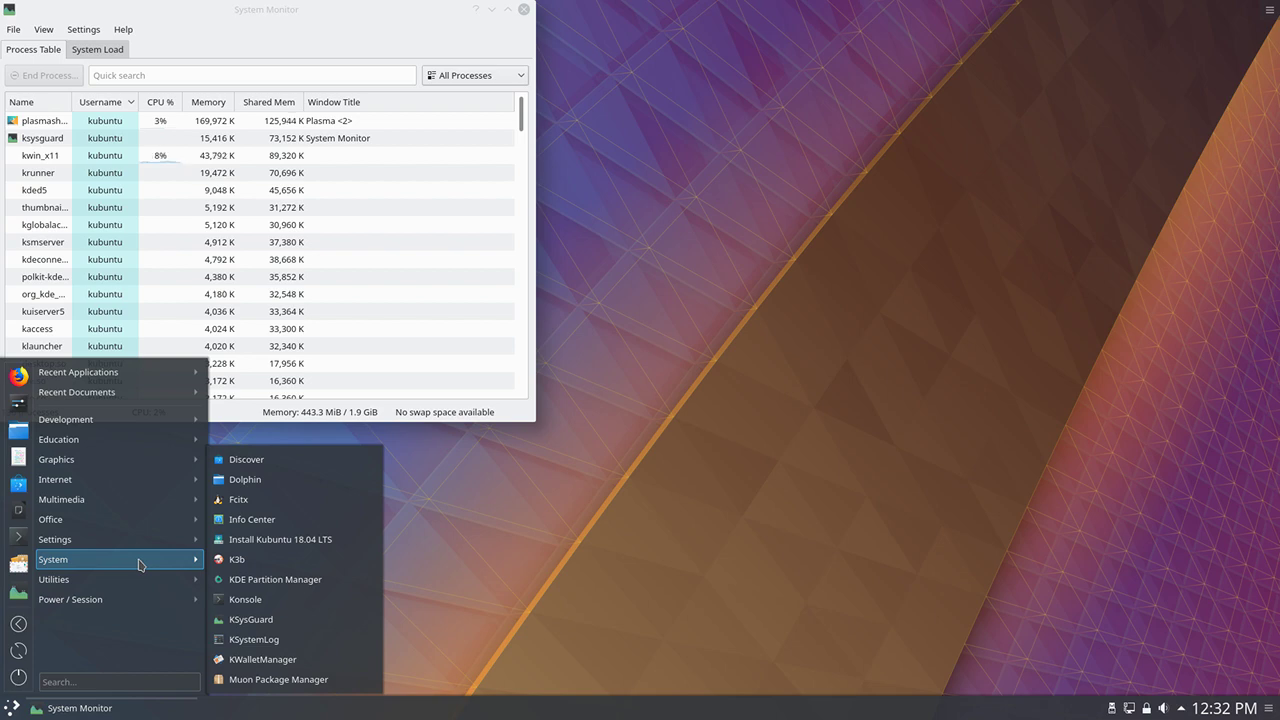
drag(280, 519, 723, 429)
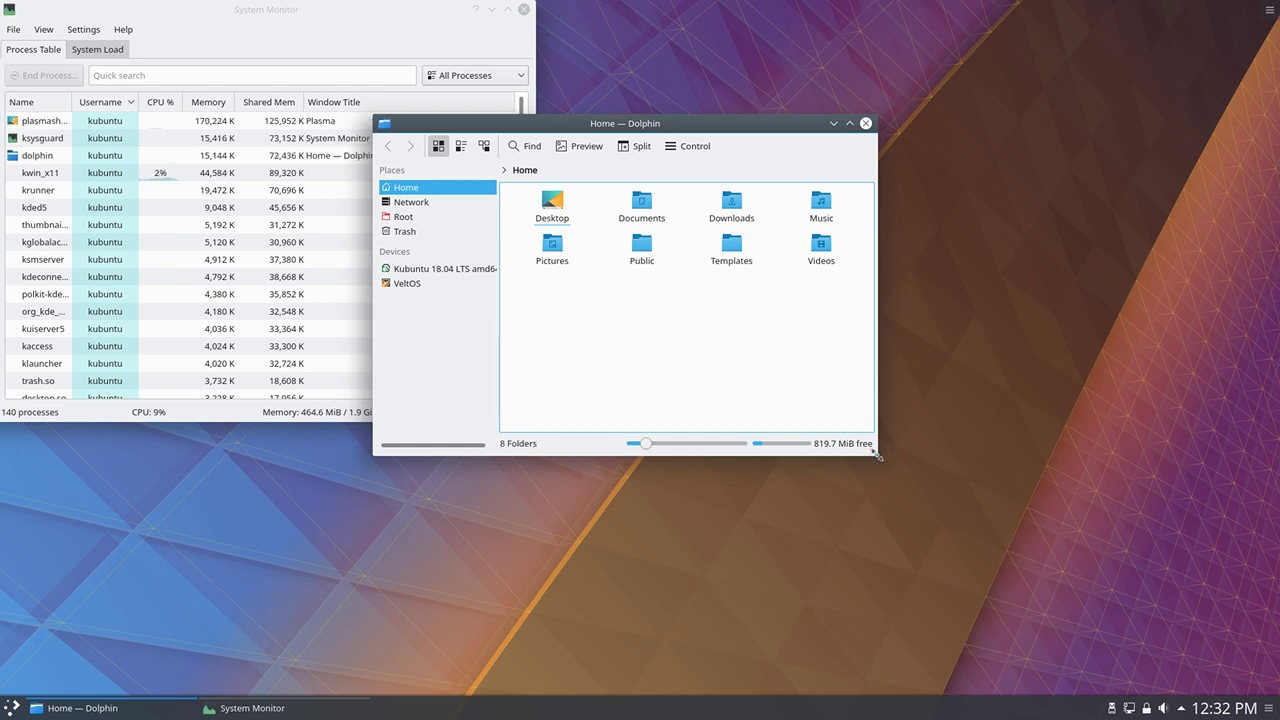
drag(880, 465, 1181, 621)
click(1170, 124)
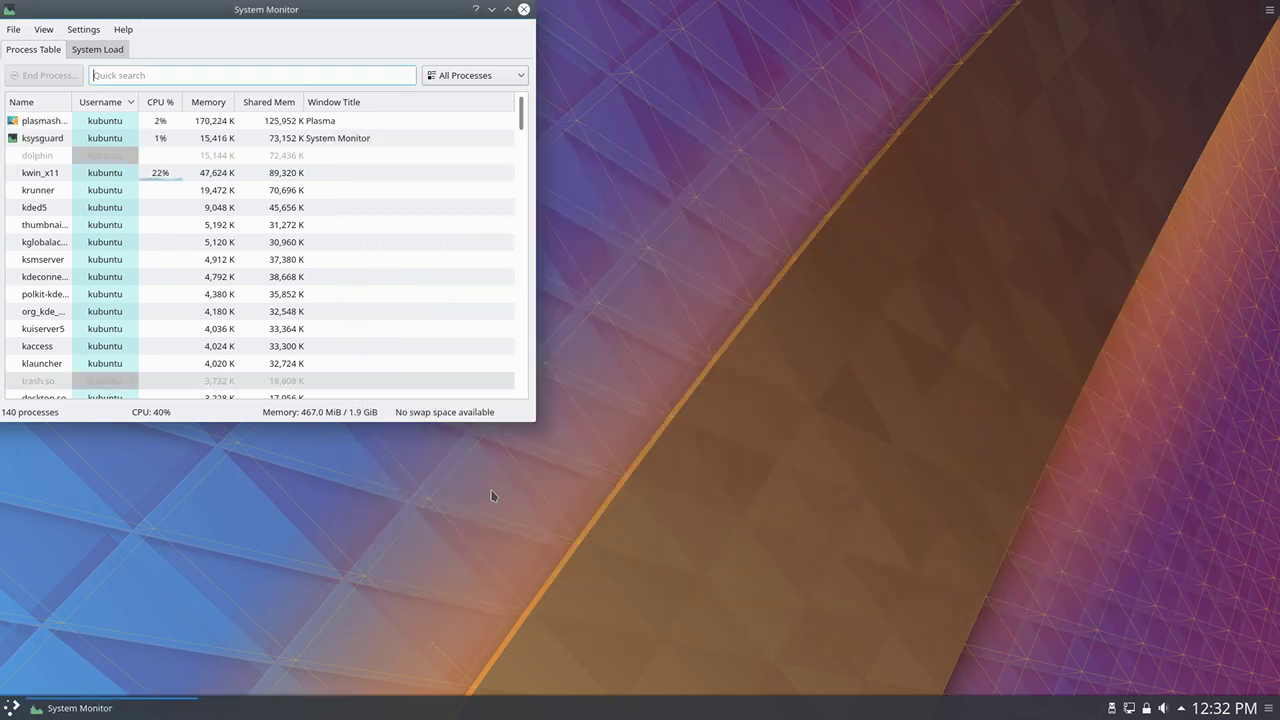
Step: Show the CPU, memory and network history graphs in System Monitor
click(108, 50)
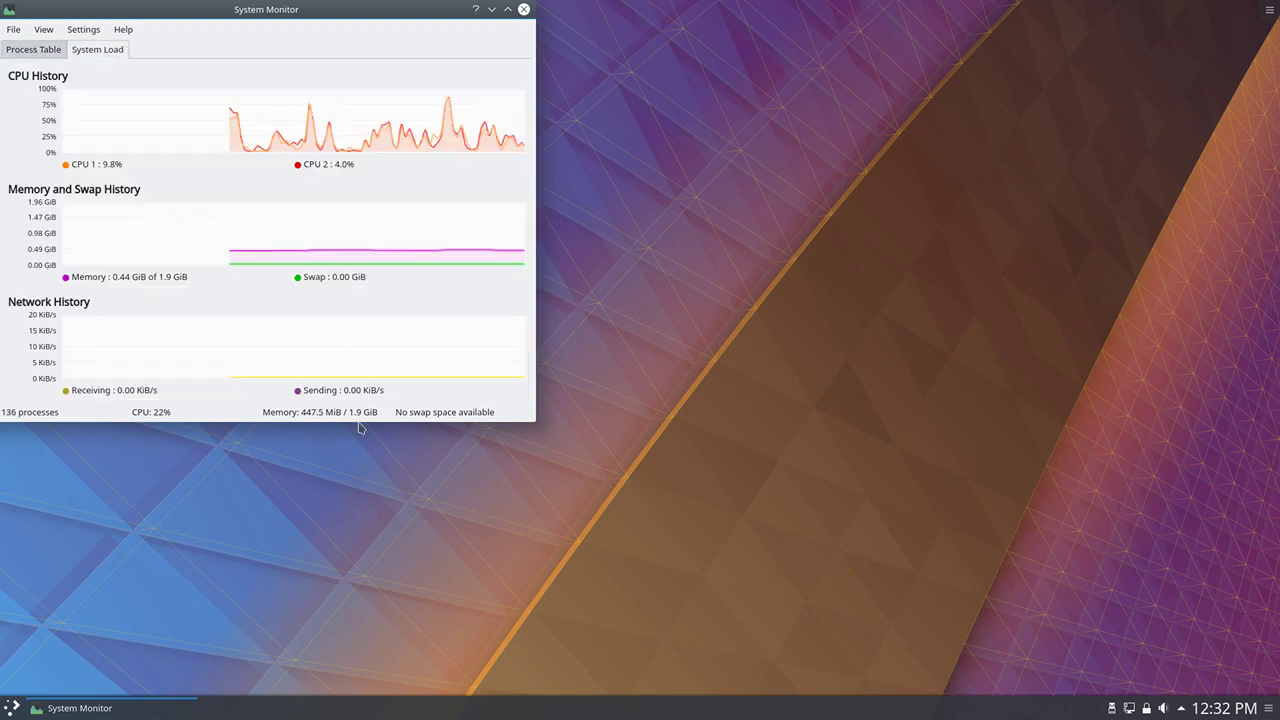
Step: Close System Monitor and launch Discover from the System application category
click(524, 10)
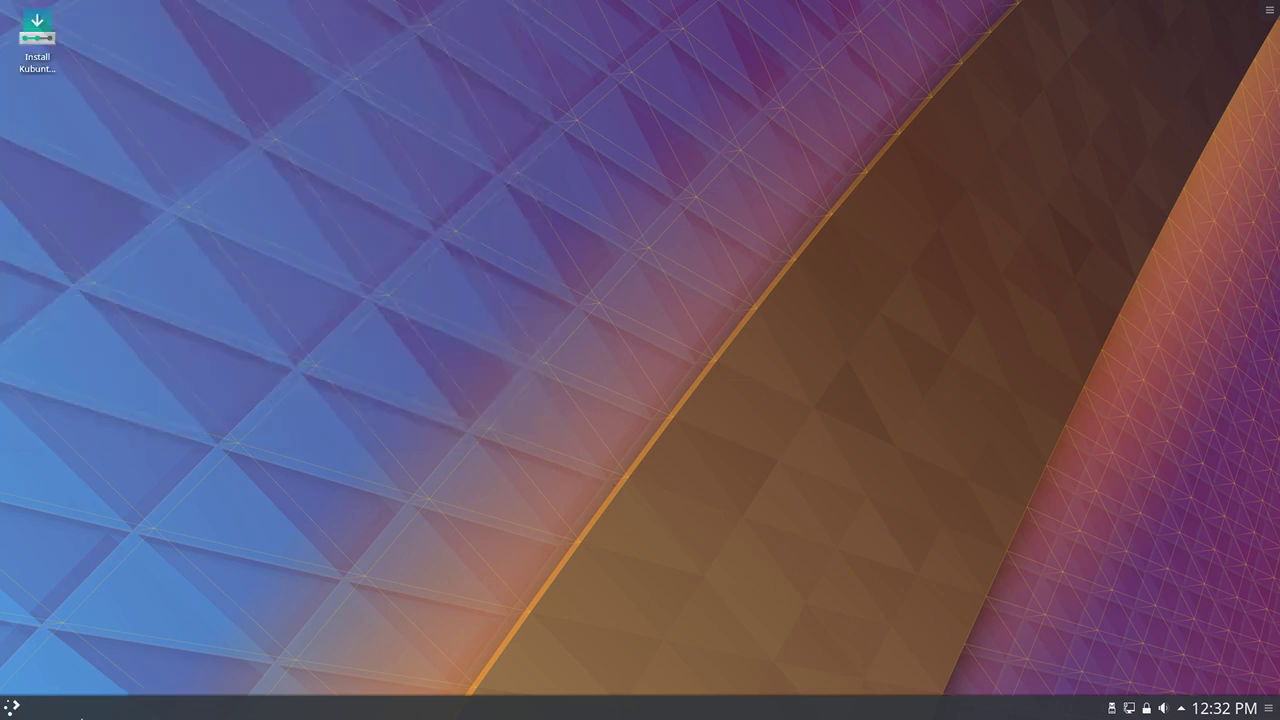
click(12, 707)
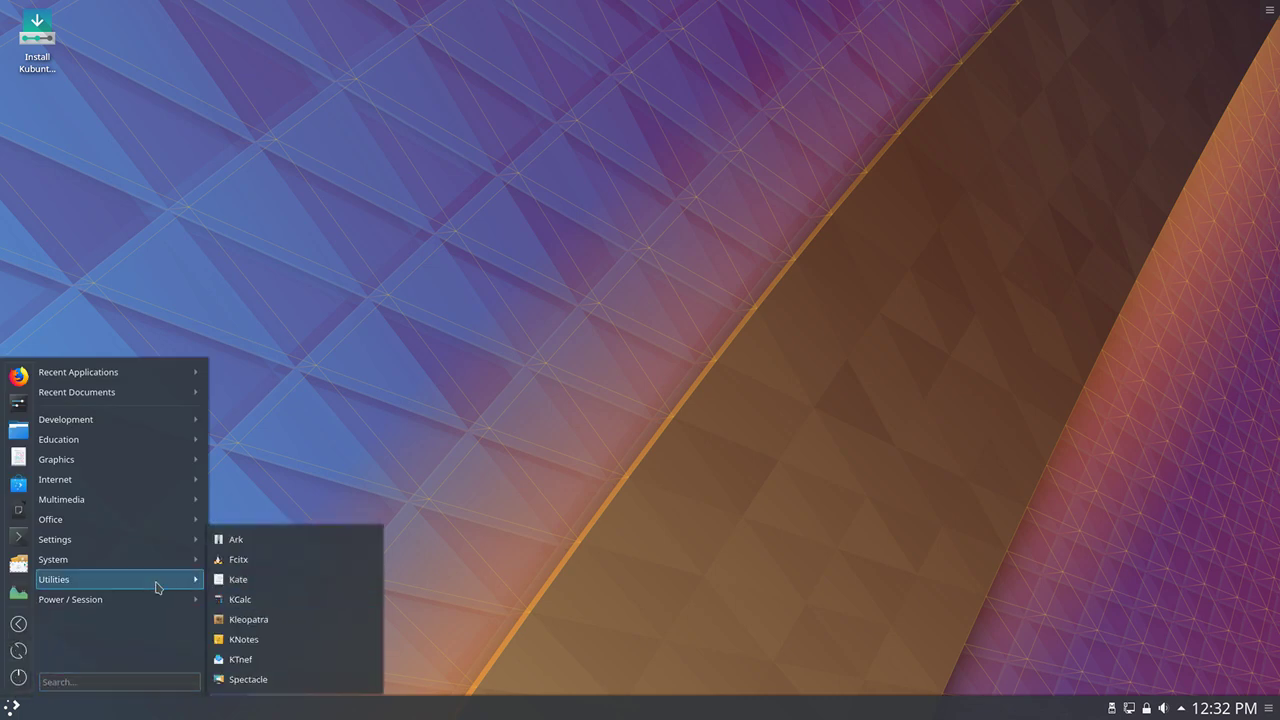
mouse_move(141, 545)
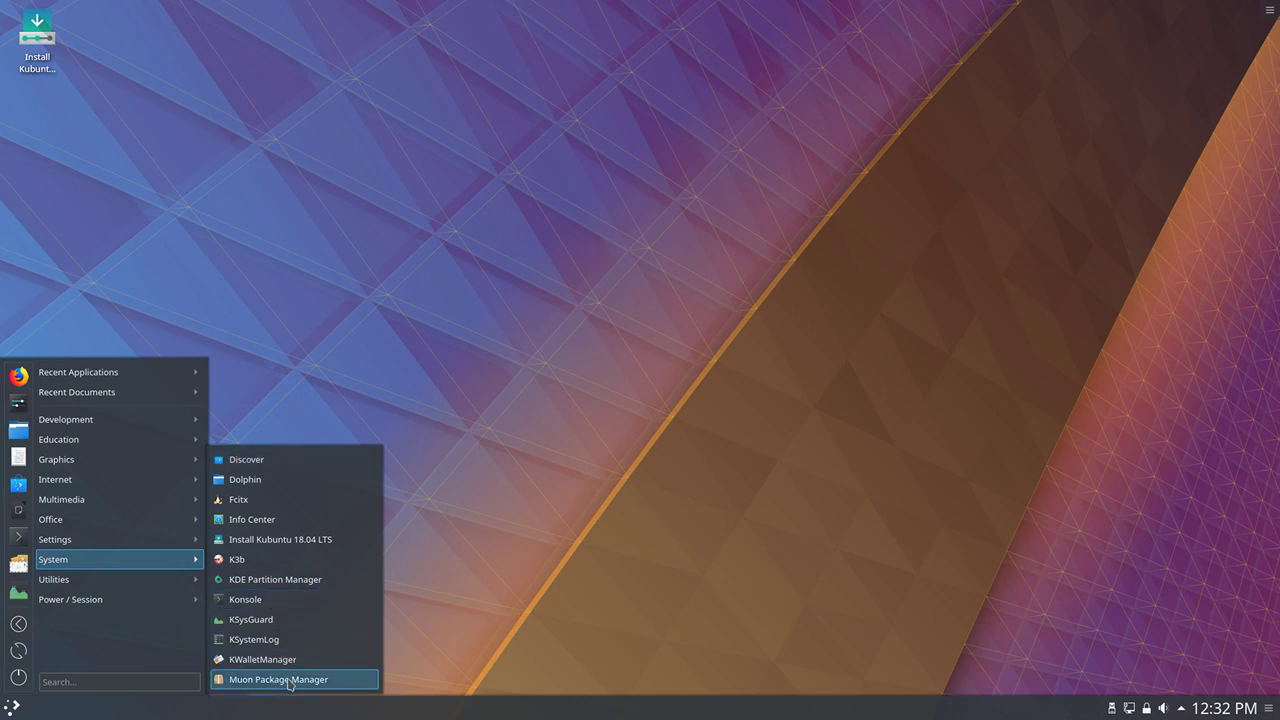
click(278, 459)
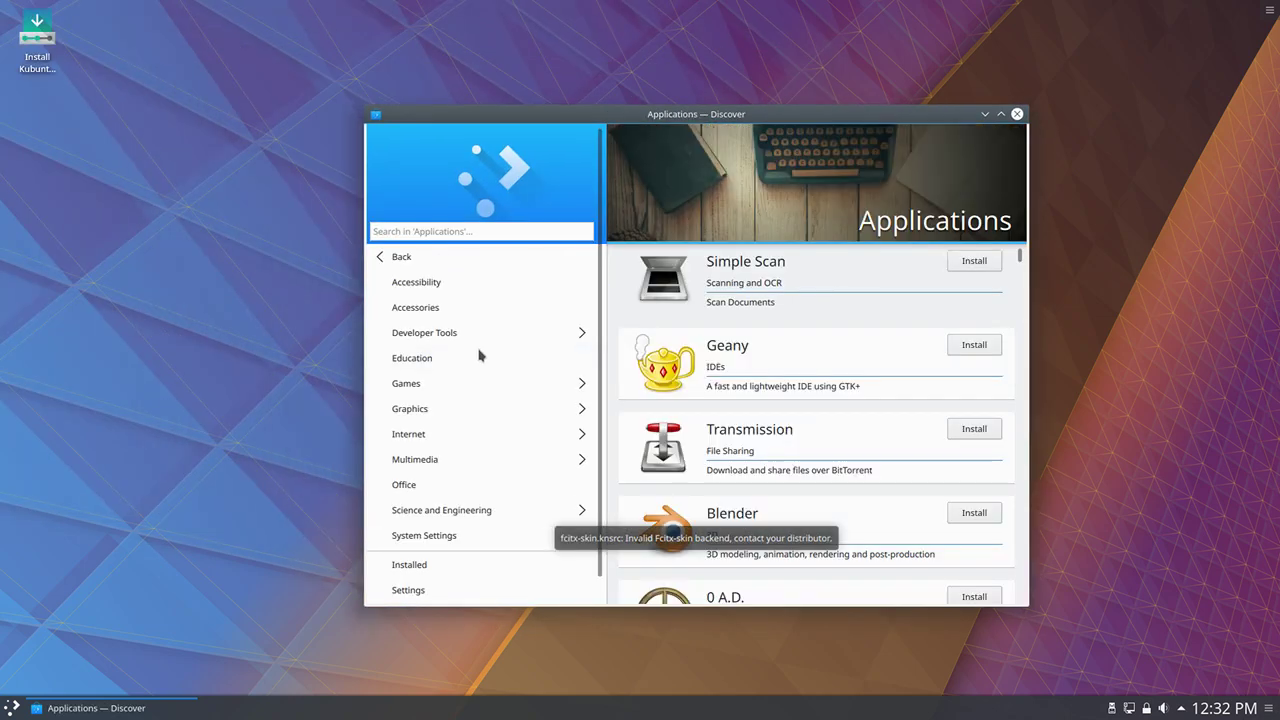
Step: Browse the Games category and its Board Games subcategory in Discover, and return to the Applications list
click(446, 383)
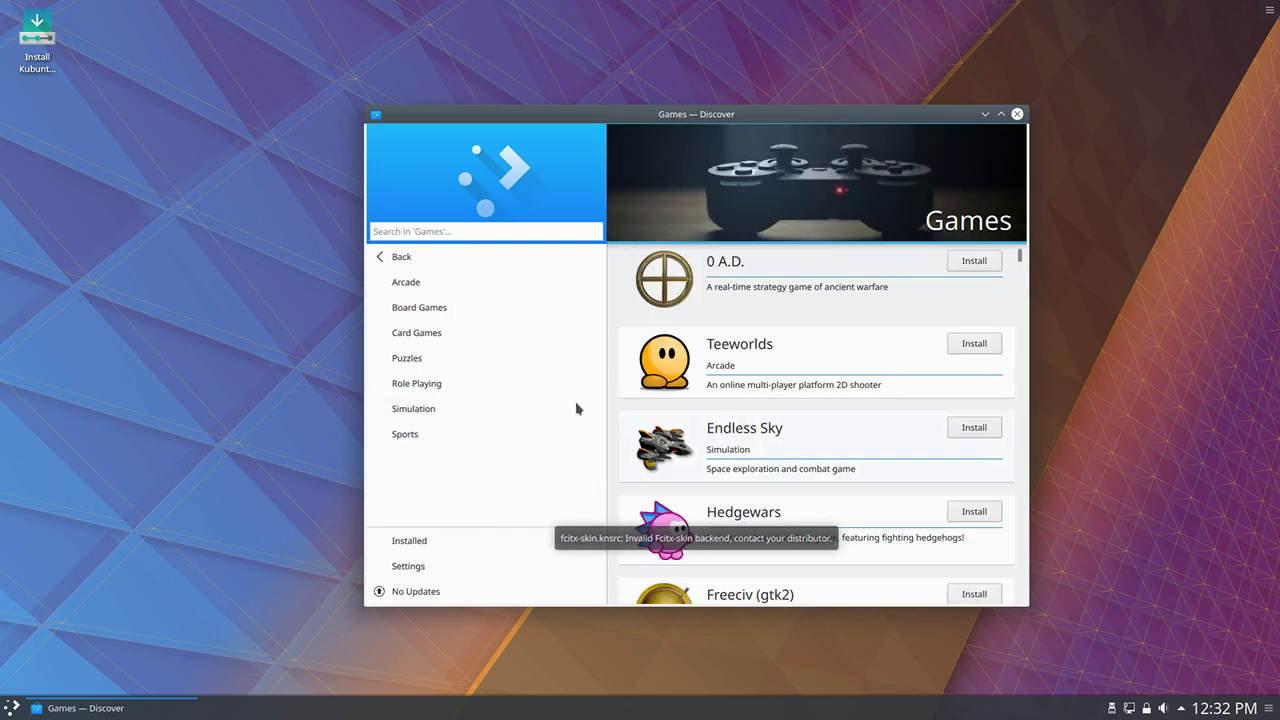
click(515, 383)
click(492, 309)
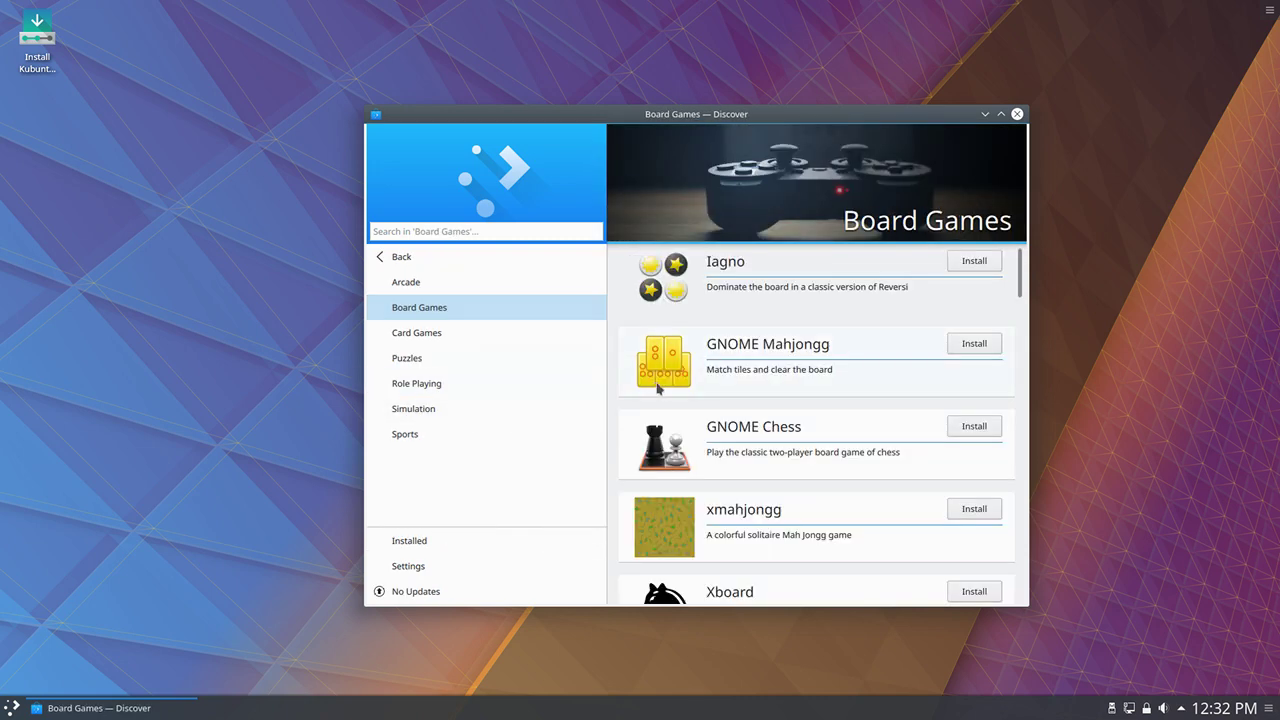
click(381, 257)
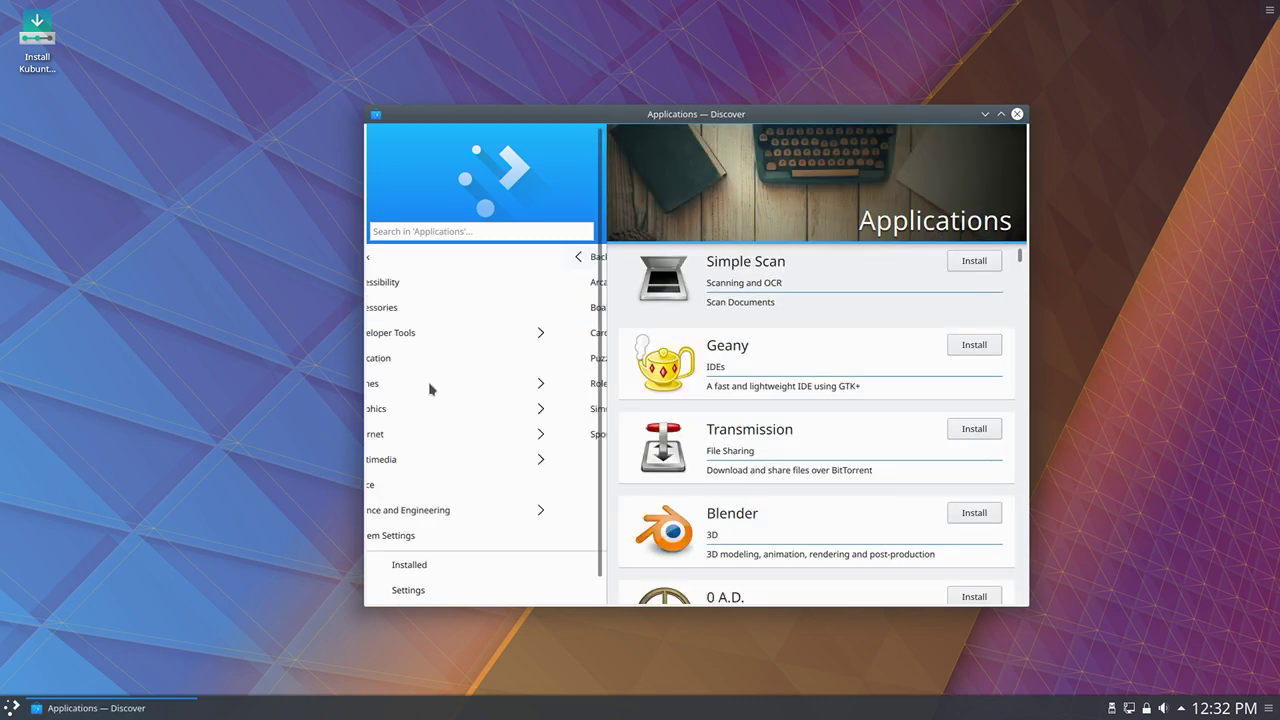
Step: Look through the Web Browsers offered under Internet in Discover, return to the Applications list and close the store
click(437, 434)
click(481, 362)
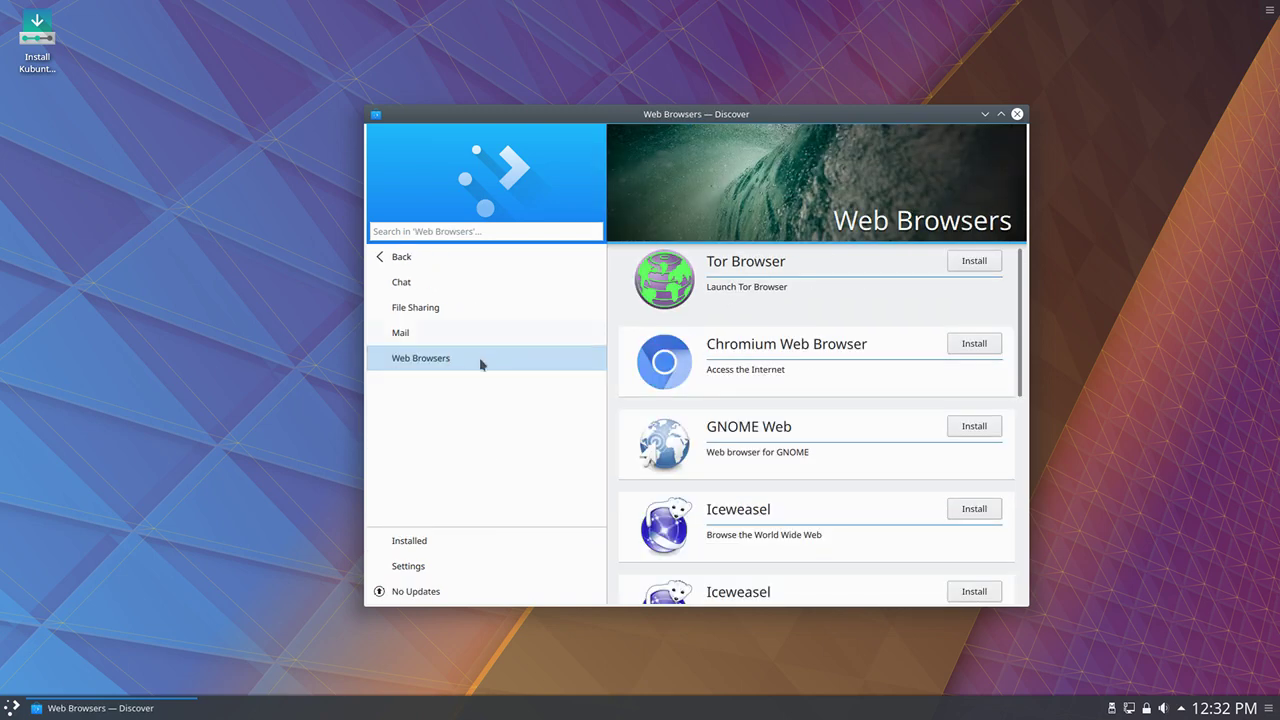
scroll(810, 361, down, 3)
scroll(810, 357, up, 3)
scroll(810, 357, down, 3)
scroll(810, 357, down, 5)
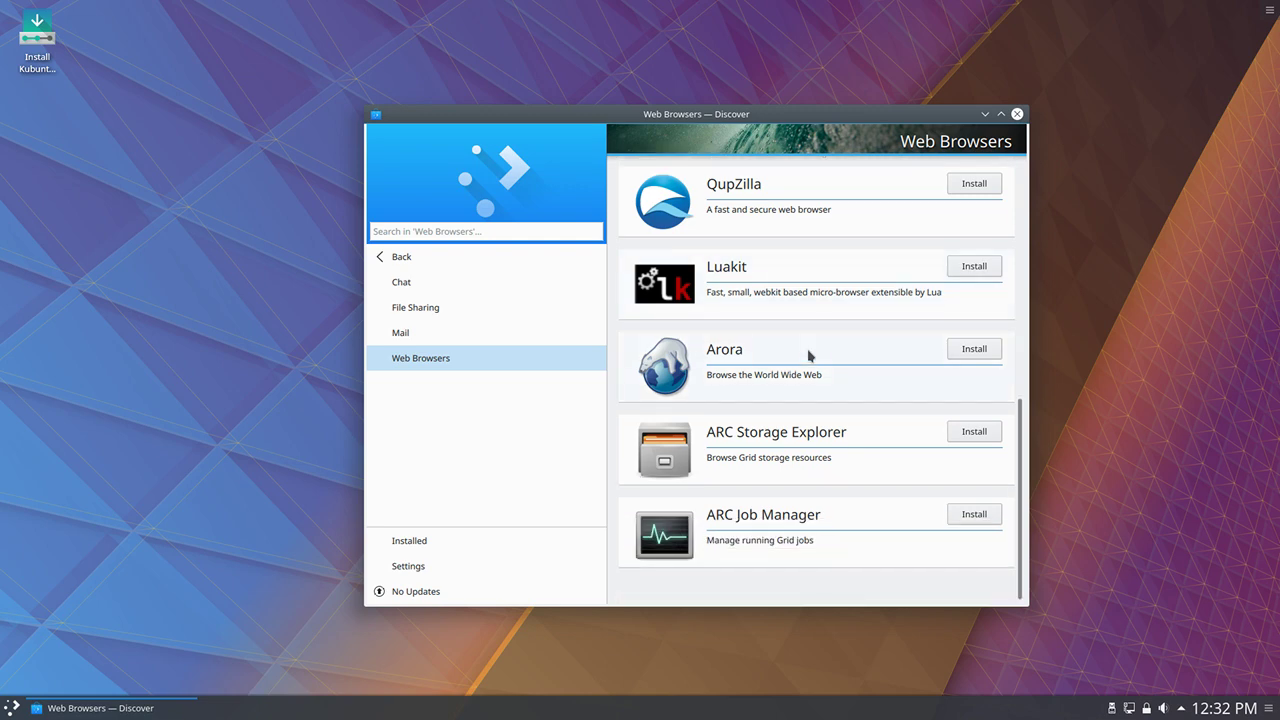
scroll(808, 356, up, 3)
scroll(808, 355, up, 5)
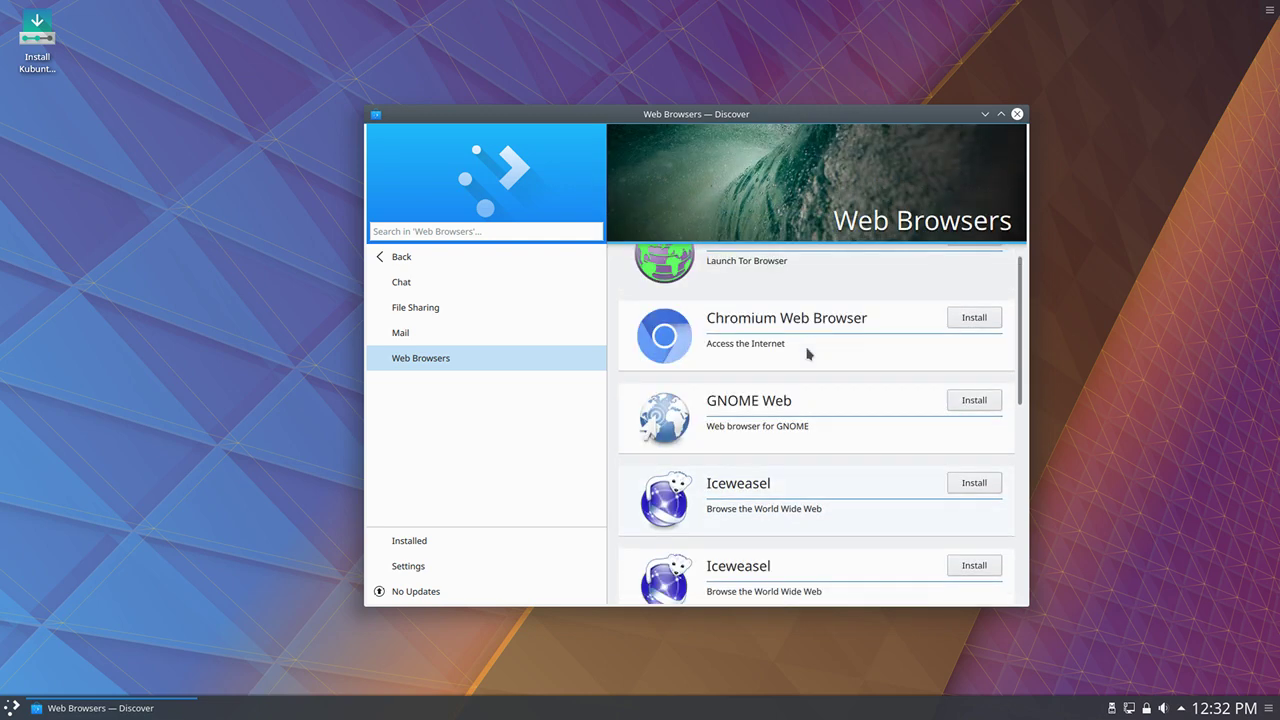
click(483, 283)
click(459, 257)
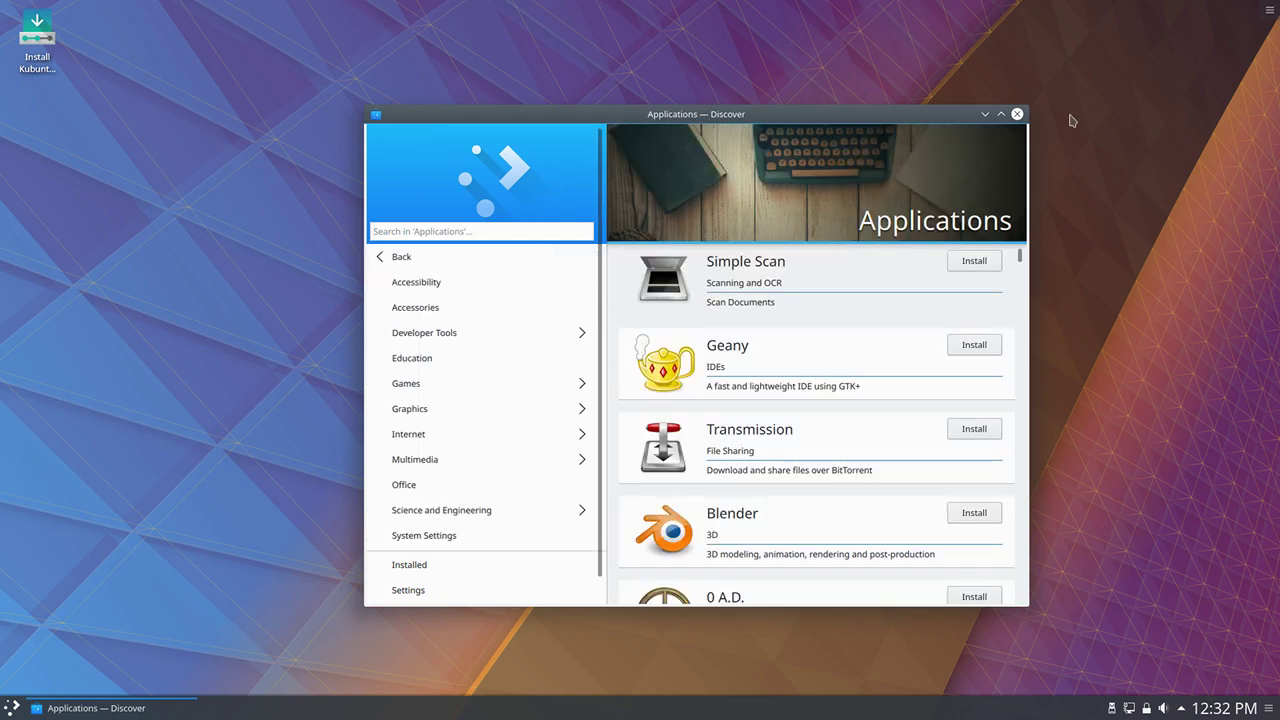
click(1017, 114)
Step: View the Wallpaper, Mouse Actions and Icons pages of the desktop configuration and cancel the dialog
right_click(341, 179)
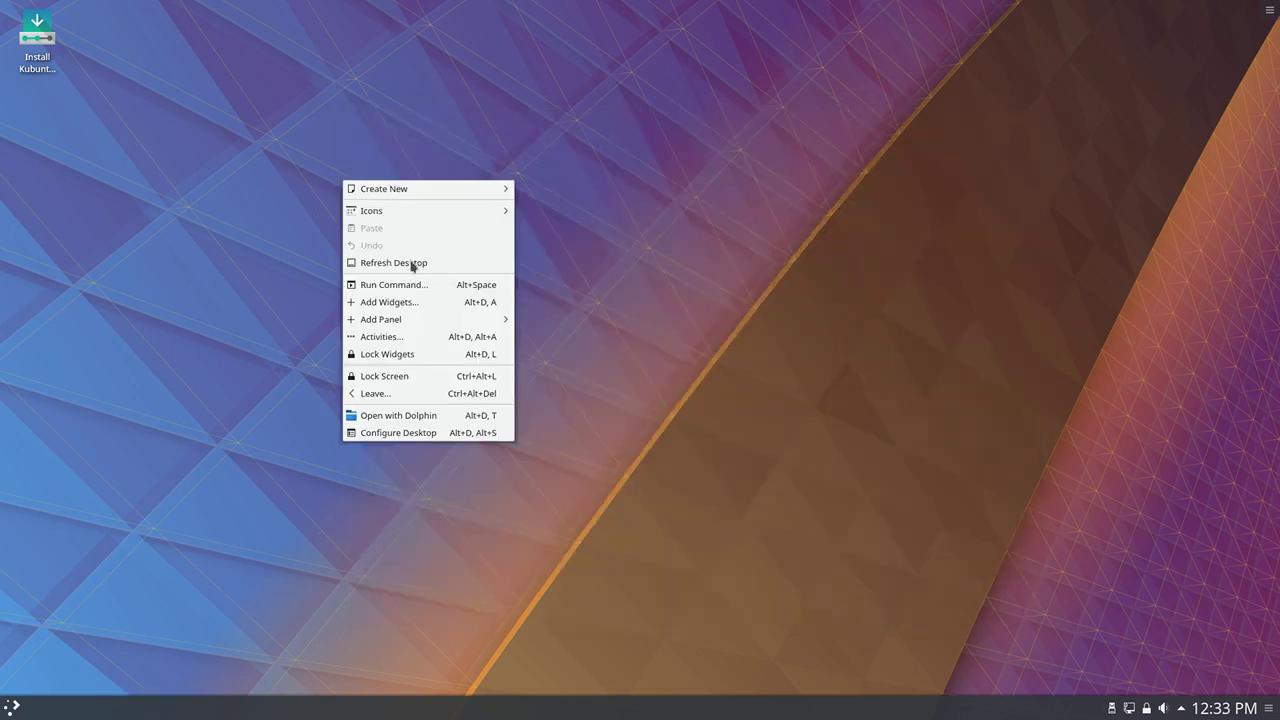
click(421, 458)
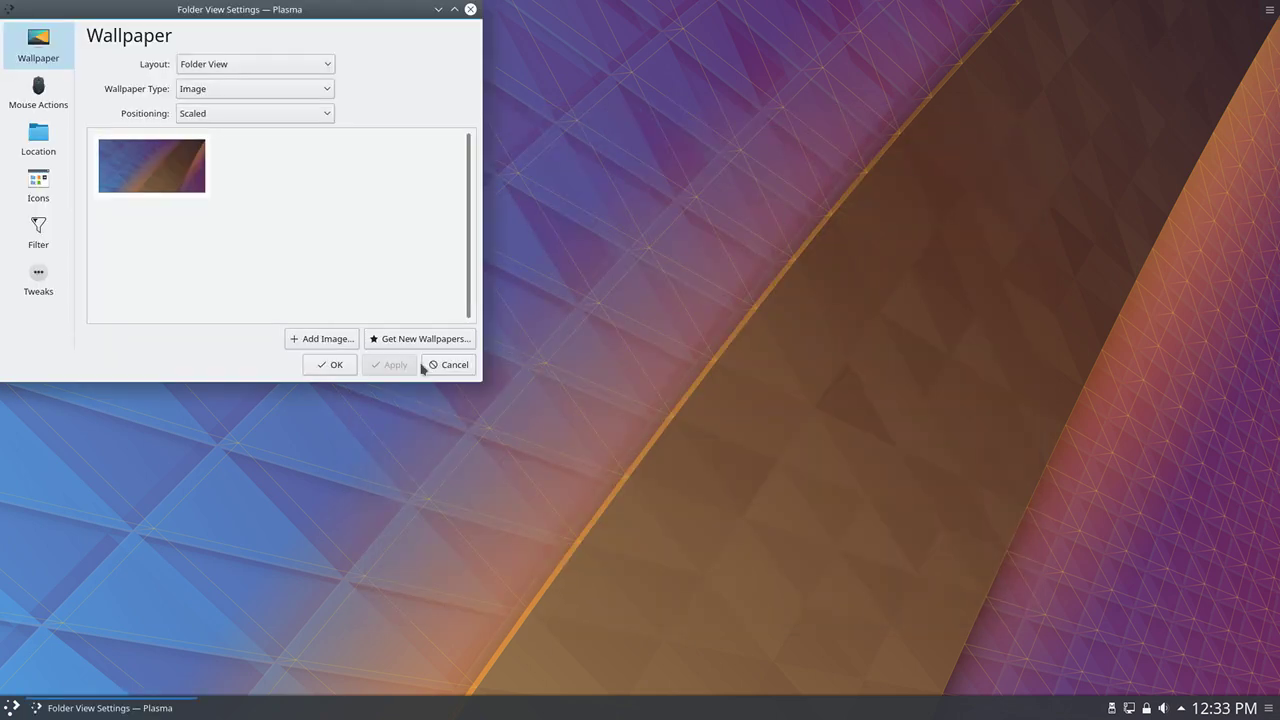
click(38, 95)
click(38, 185)
click(38, 232)
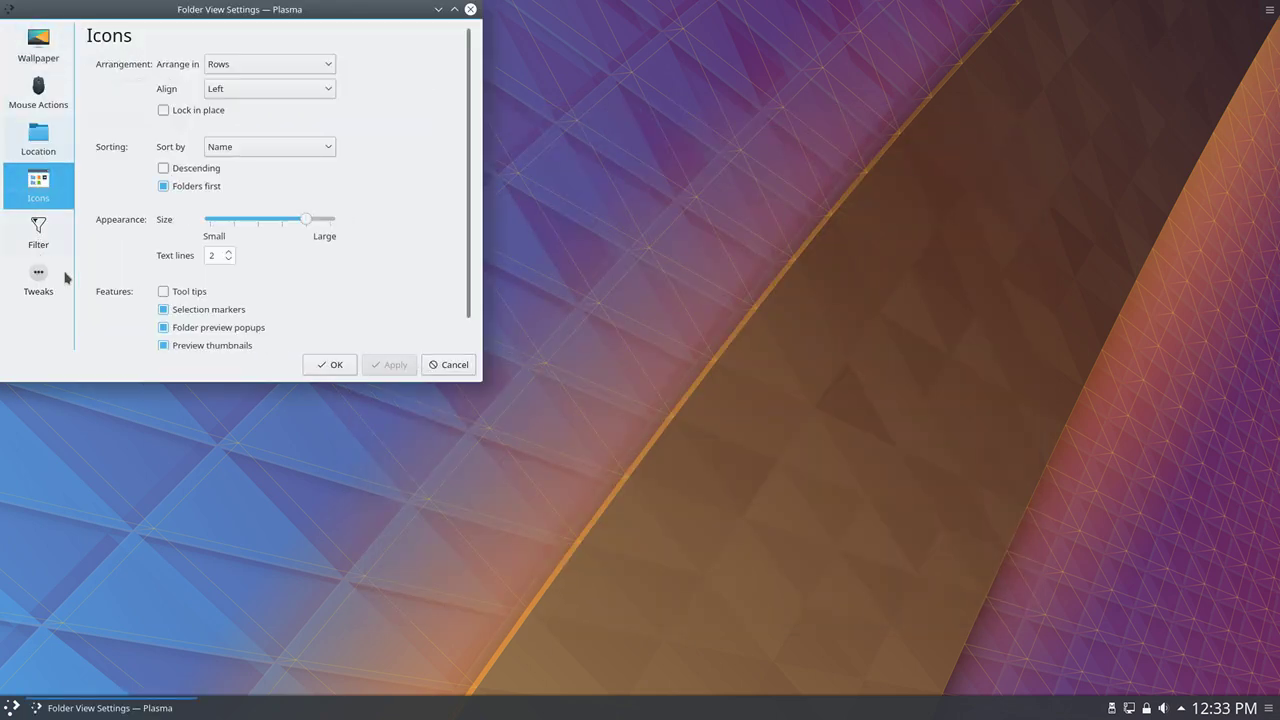
click(440, 365)
Step: Launch System Settings from the application menu, then enlarge its window and move it towards the middle of the desktop
click(5, 712)
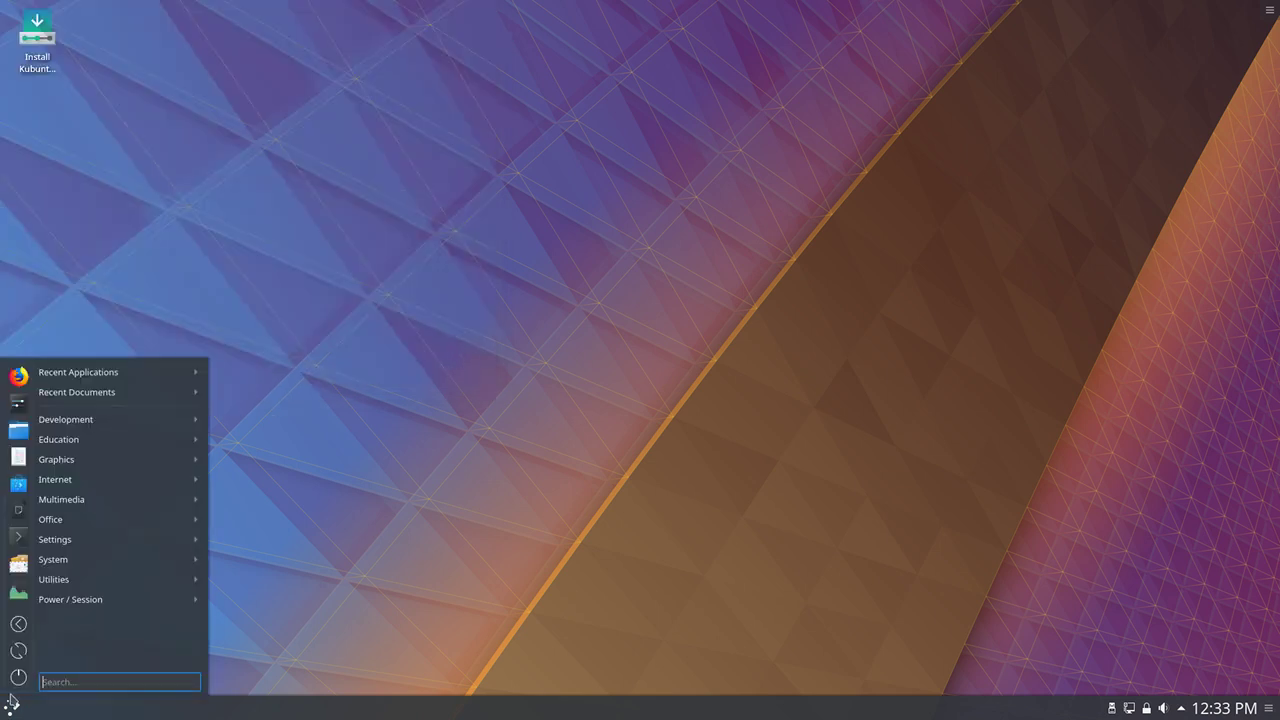
mouse_move(104, 600)
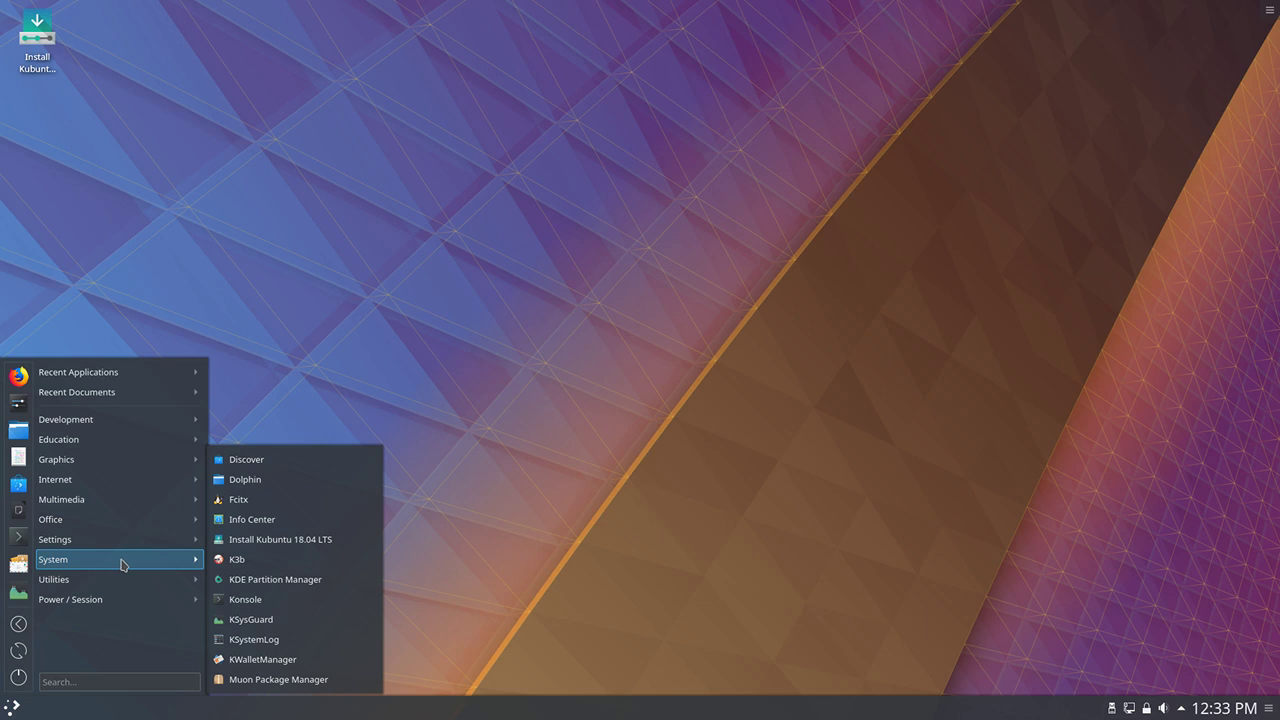
click(20, 404)
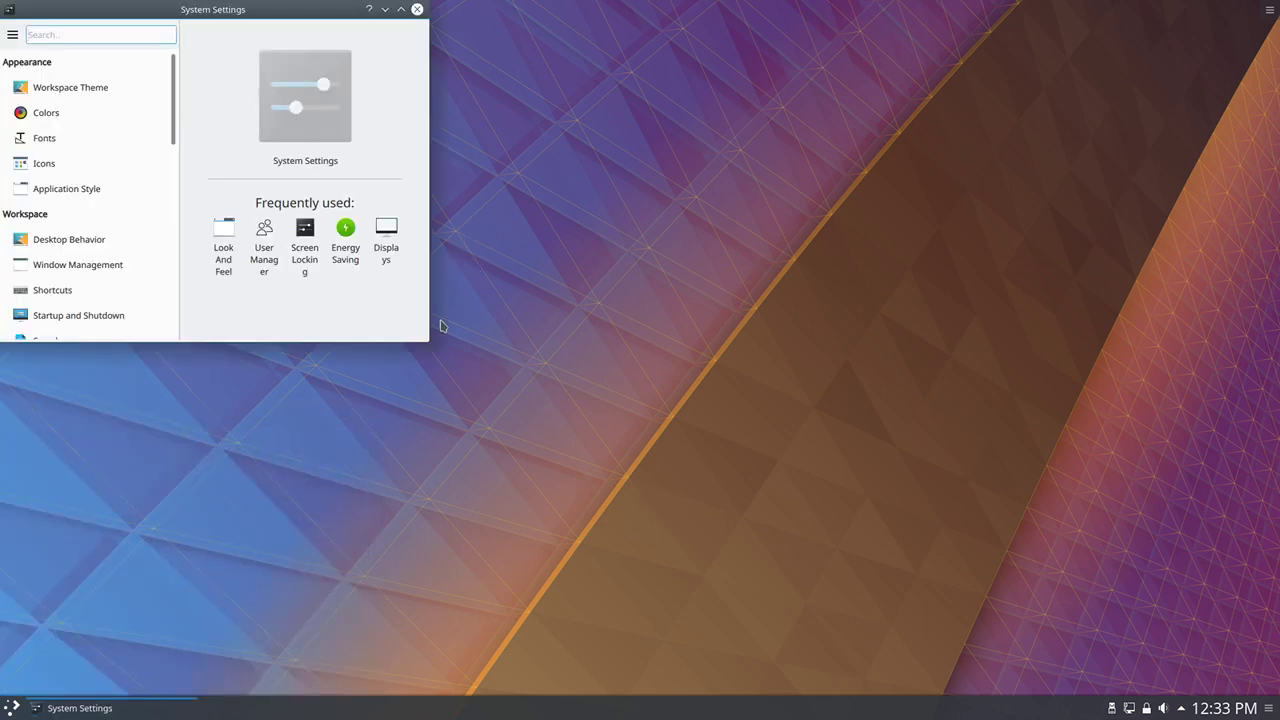
drag(427, 339, 1127, 575)
drag(528, 18, 608, 54)
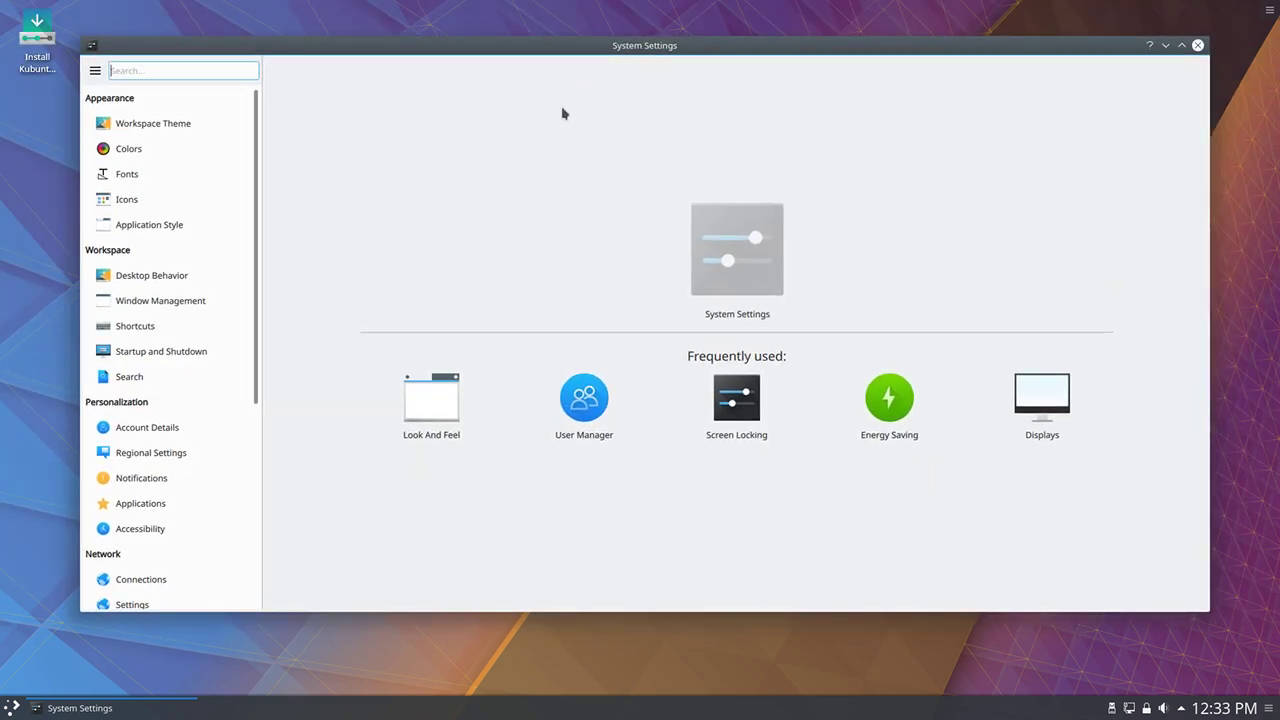
Step: View the Look And Feel, Desktop Theme, Cursor Theme and Splash Screen pages of the Workspace Theme settings
click(191, 125)
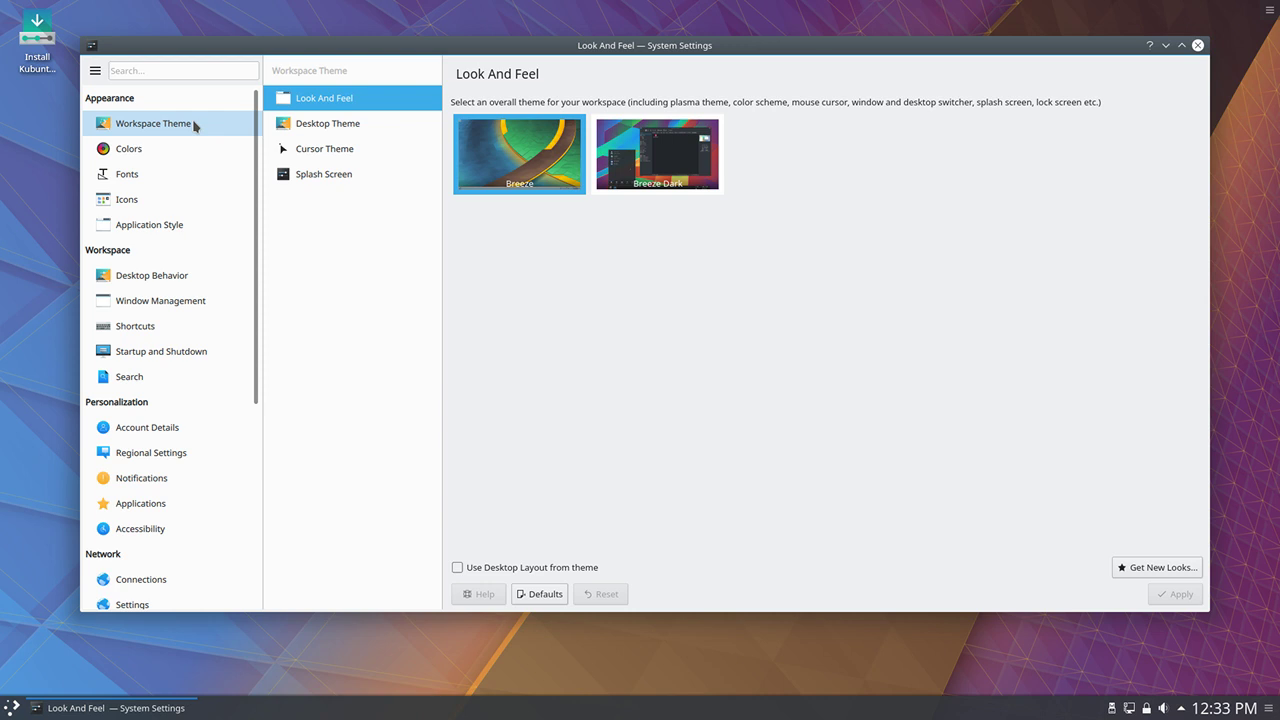
click(331, 127)
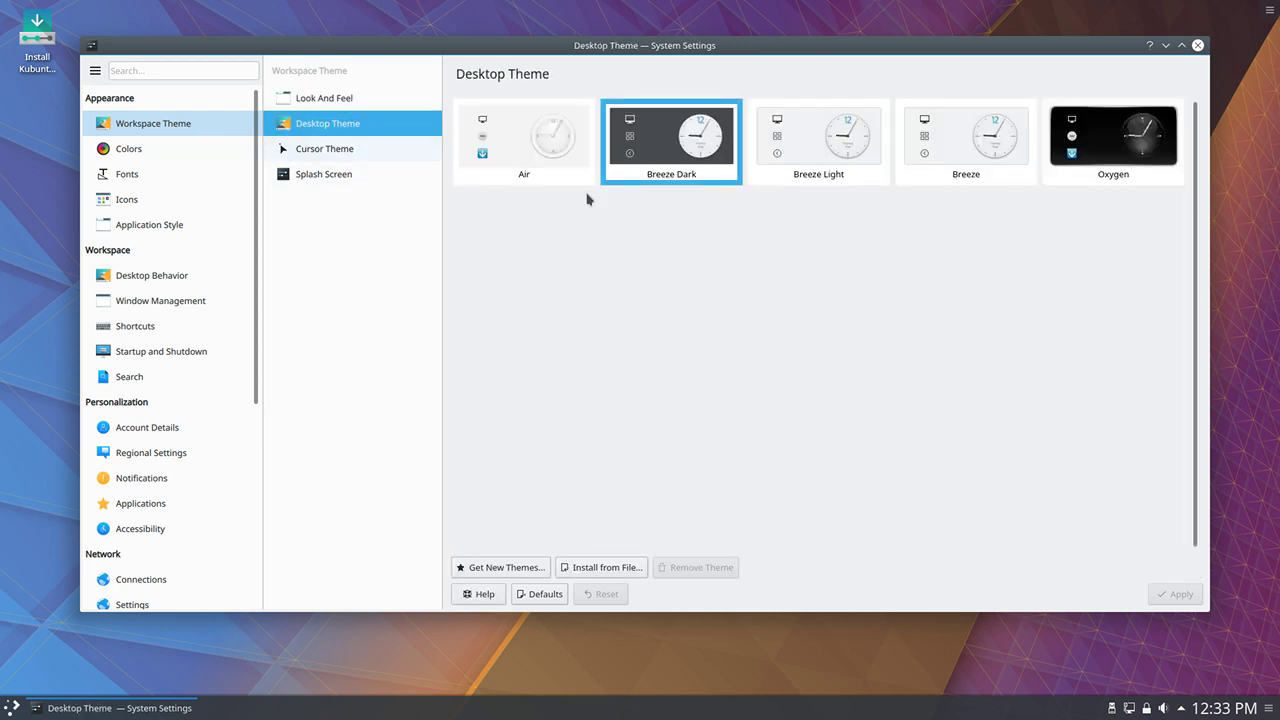
click(330, 148)
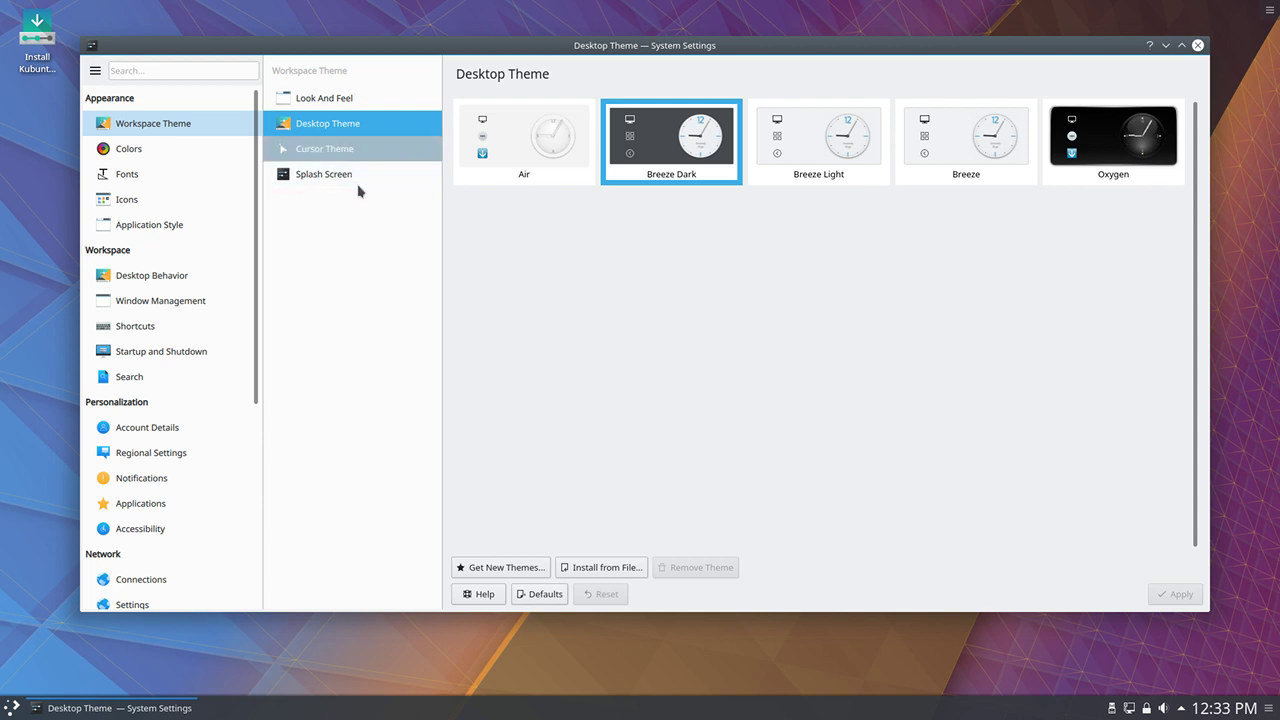
click(370, 182)
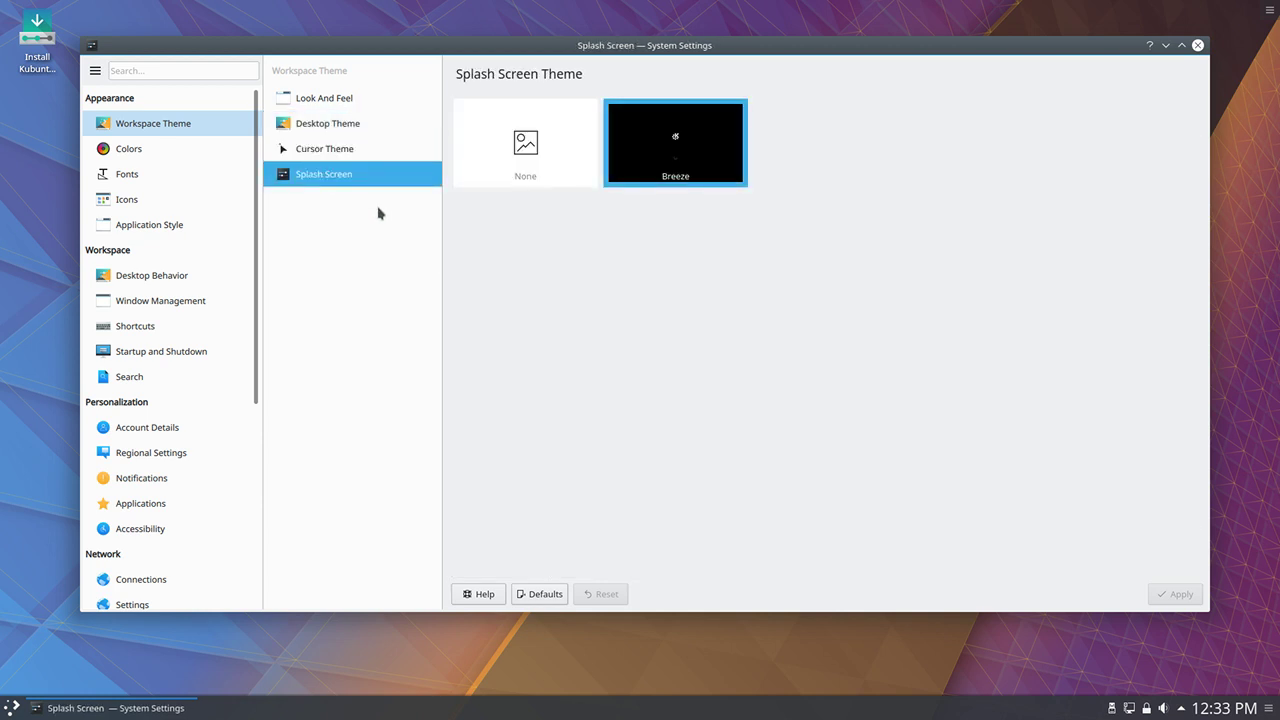
Step: View the Colors, Icons and Application Style settings, including the available window decorations
click(171, 152)
click(171, 200)
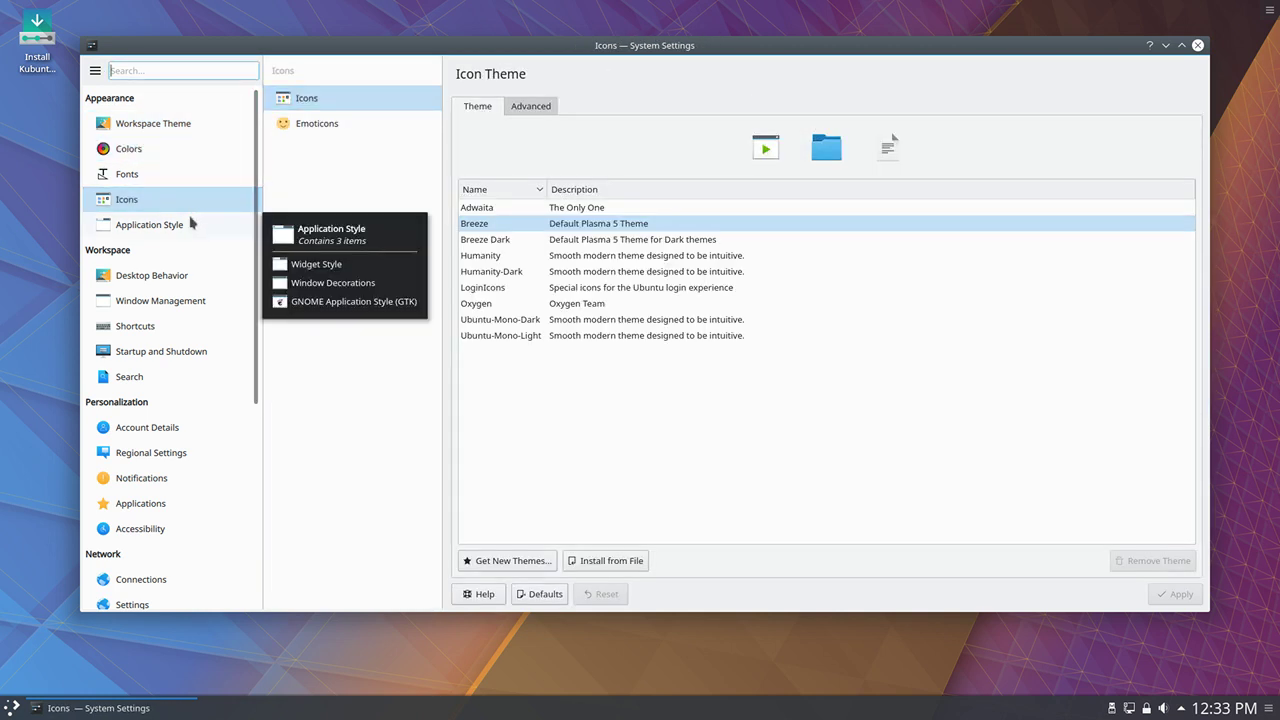
click(169, 224)
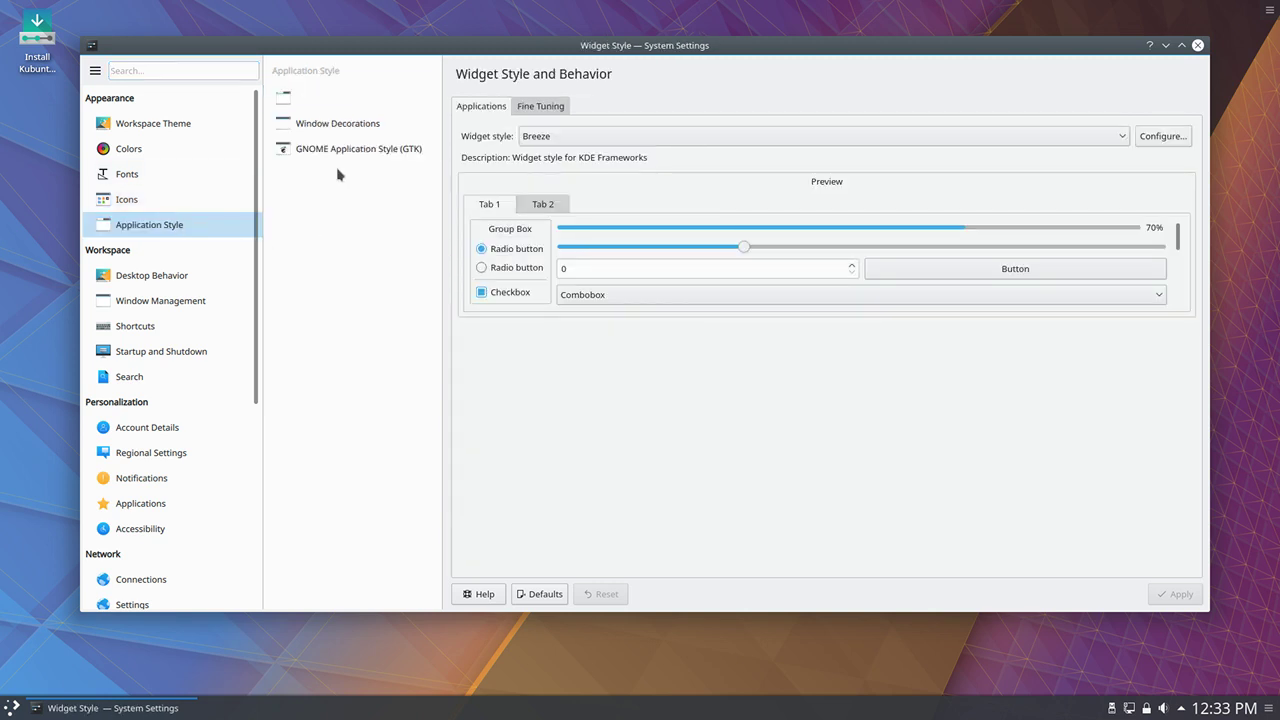
click(345, 125)
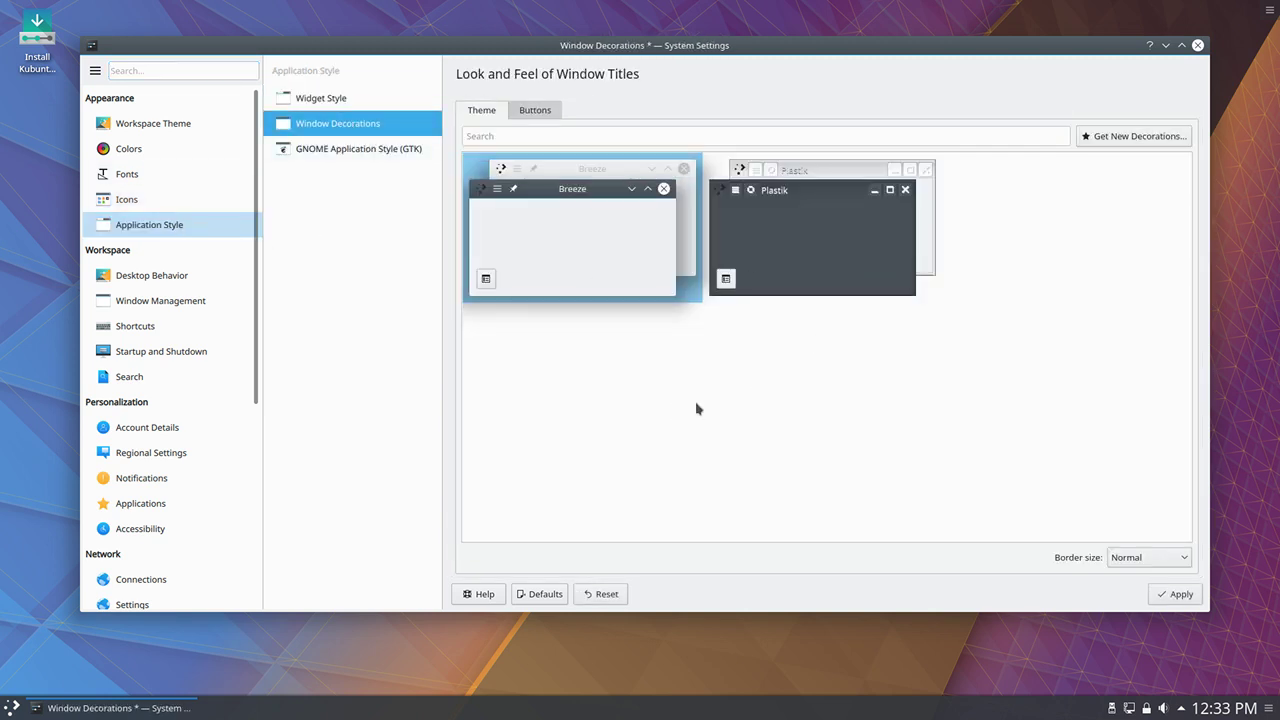
Step: View the Desktop Behavior, Search, Regional Settings and Accessibility pages, and close System Settings
click(160, 277)
click(195, 377)
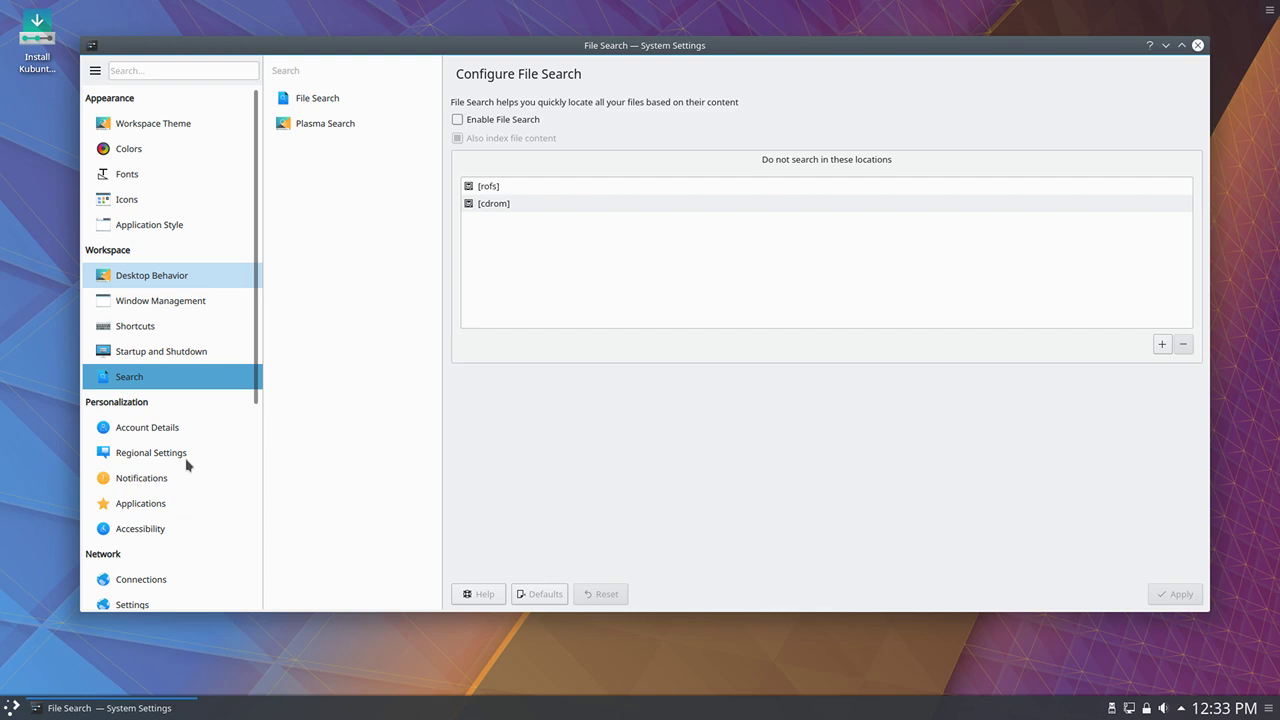
click(184, 453)
click(189, 526)
scroll(180, 480, down, 1)
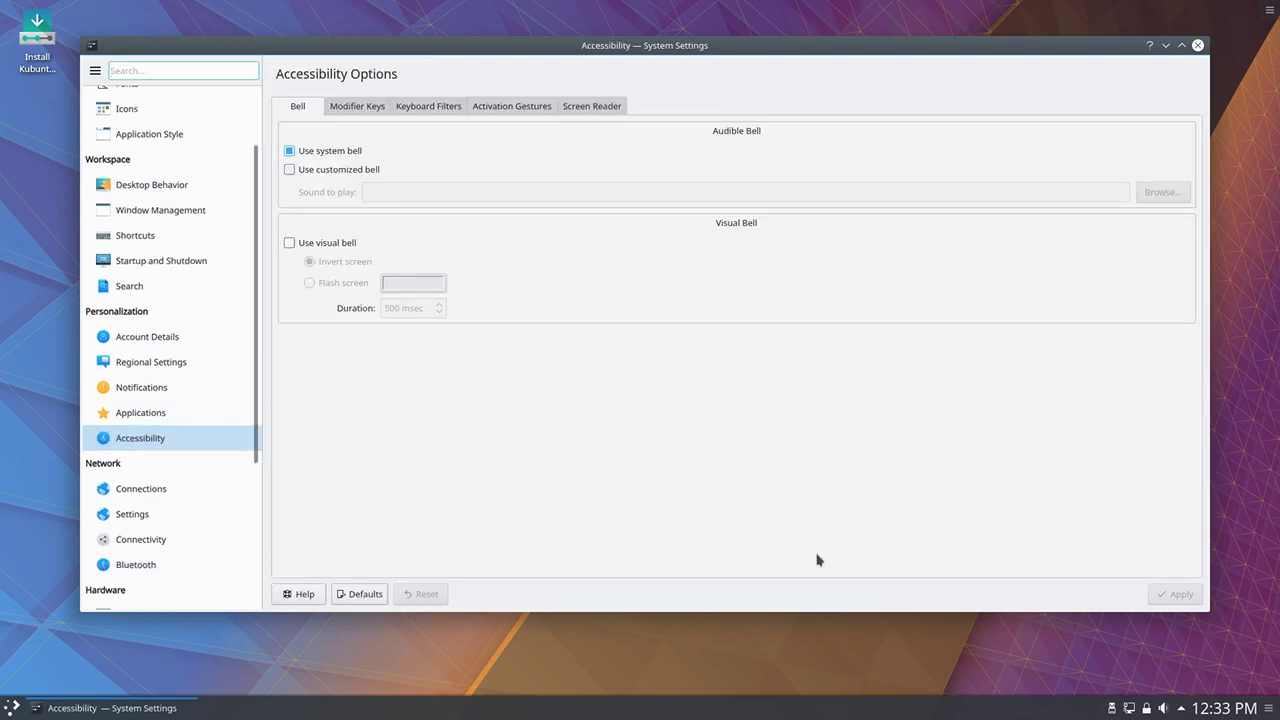
click(1197, 45)
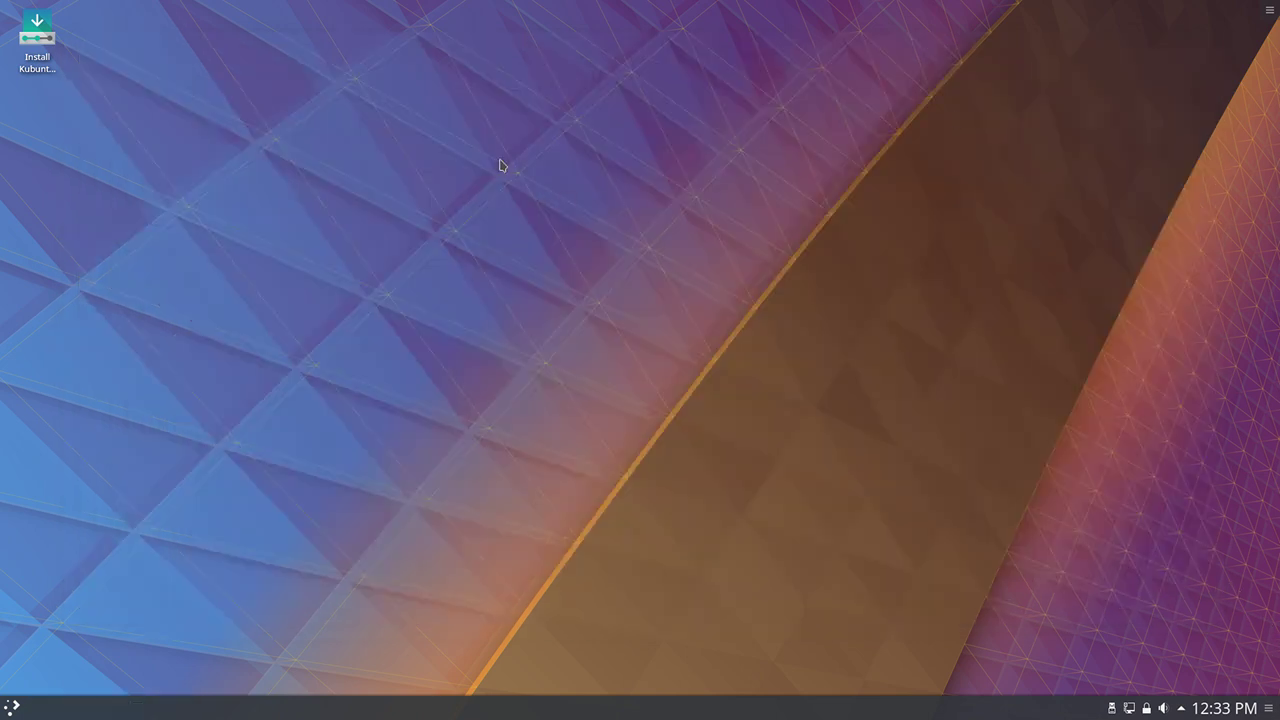
Step: Move the desktop panel to the top screen edge, make it thinner and leave panel editing
click(1268, 707)
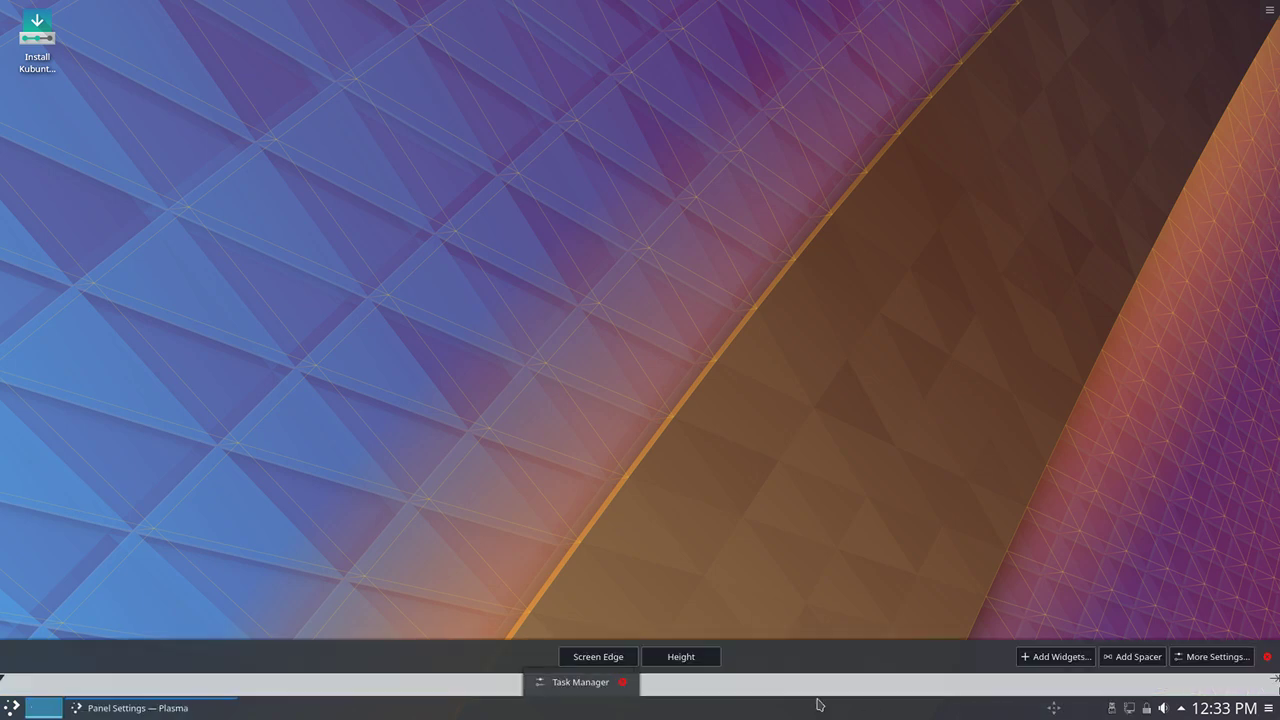
drag(603, 657, 671, 54)
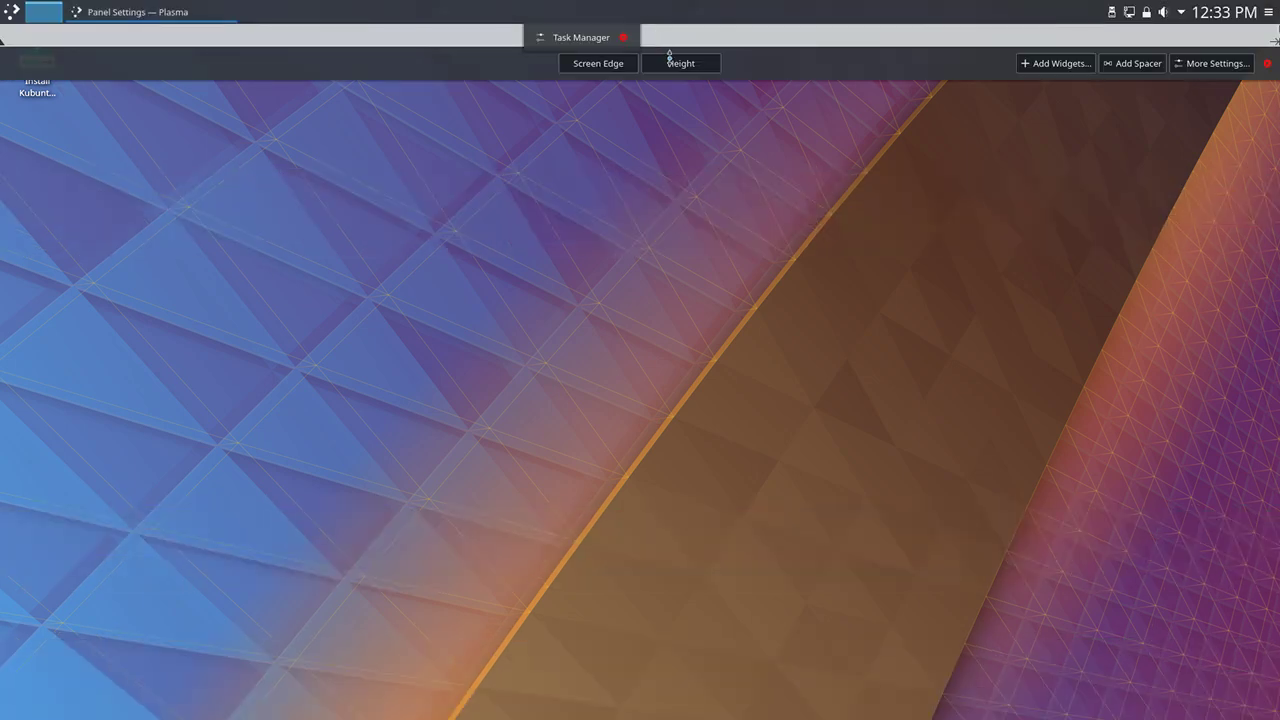
click(1267, 57)
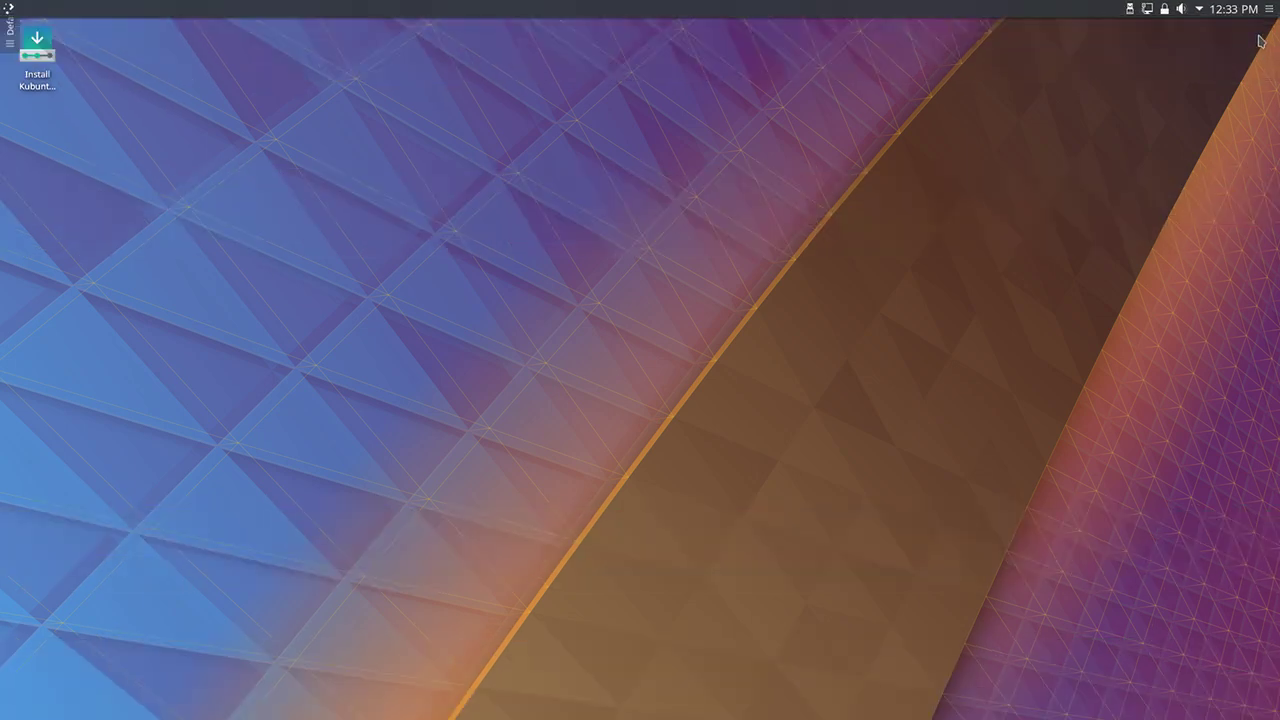
Step: Add an Analog Clock widget to the desktop and look through the rest of the widget list
click(1230, 9)
click(1256, 7)
click(1266, 9)
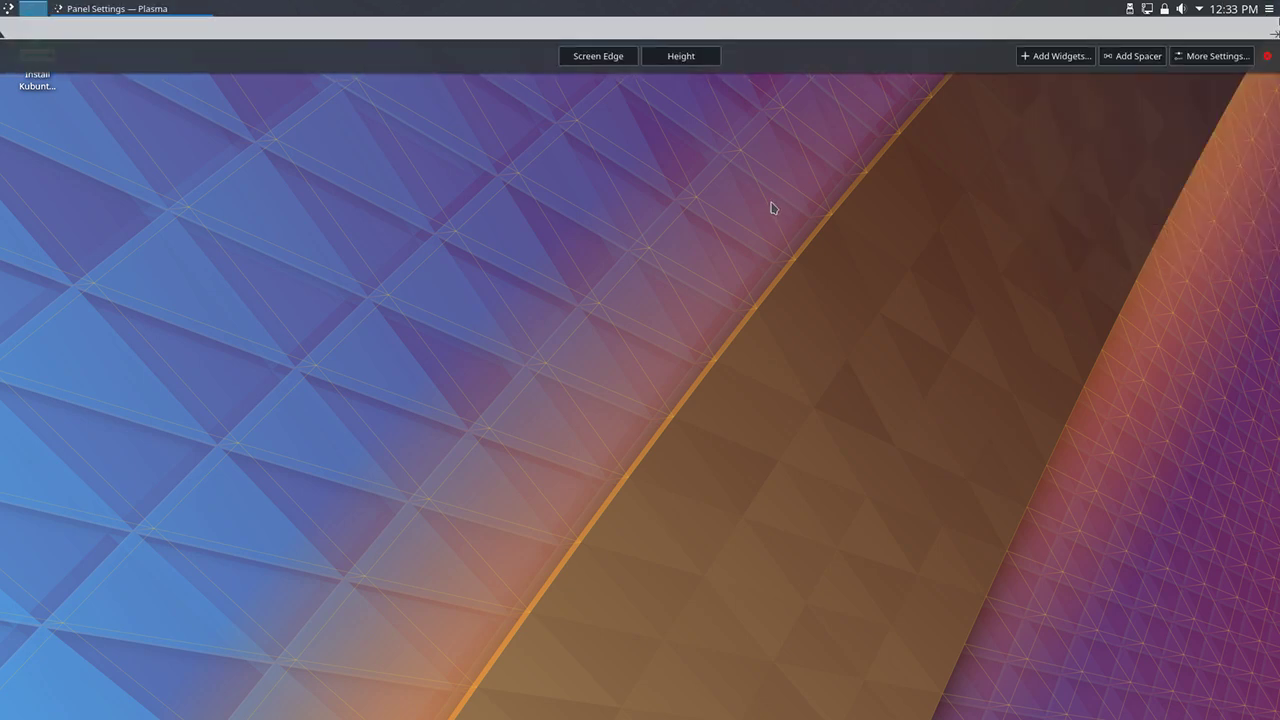
click(1033, 60)
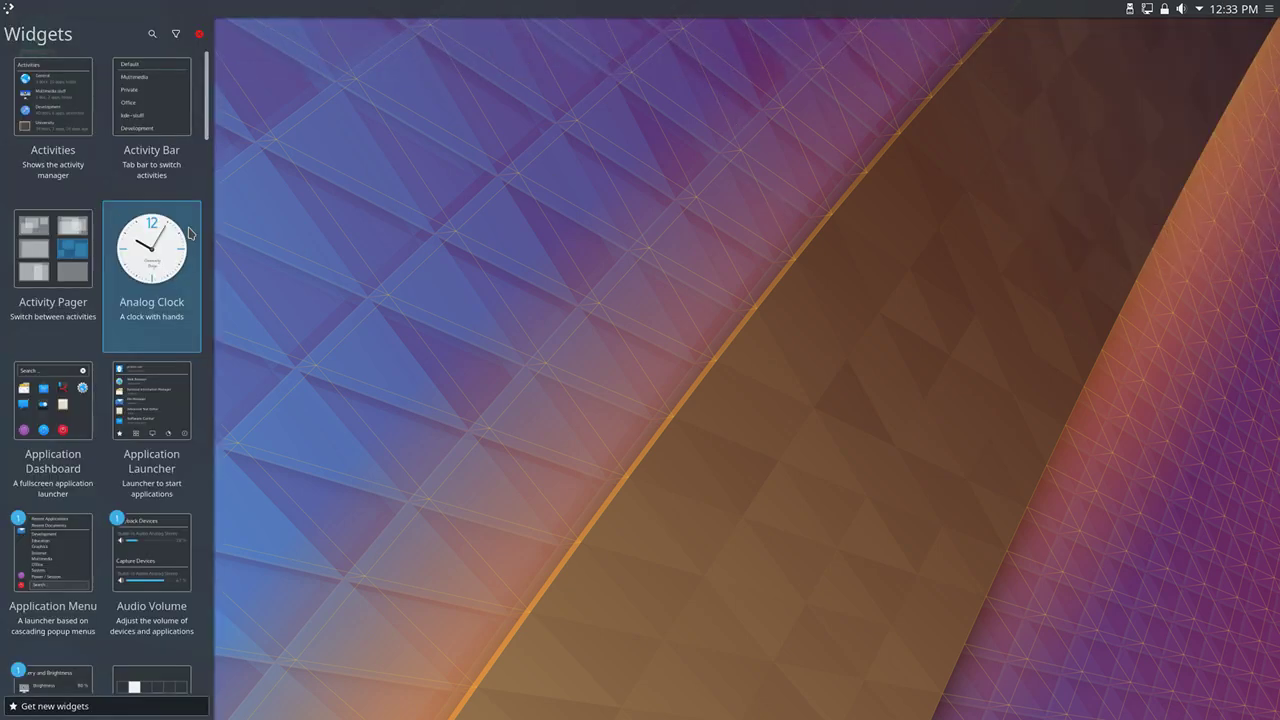
click(590, 222)
drag(590, 222, 590, 222)
scroll(57, 677, down, 8)
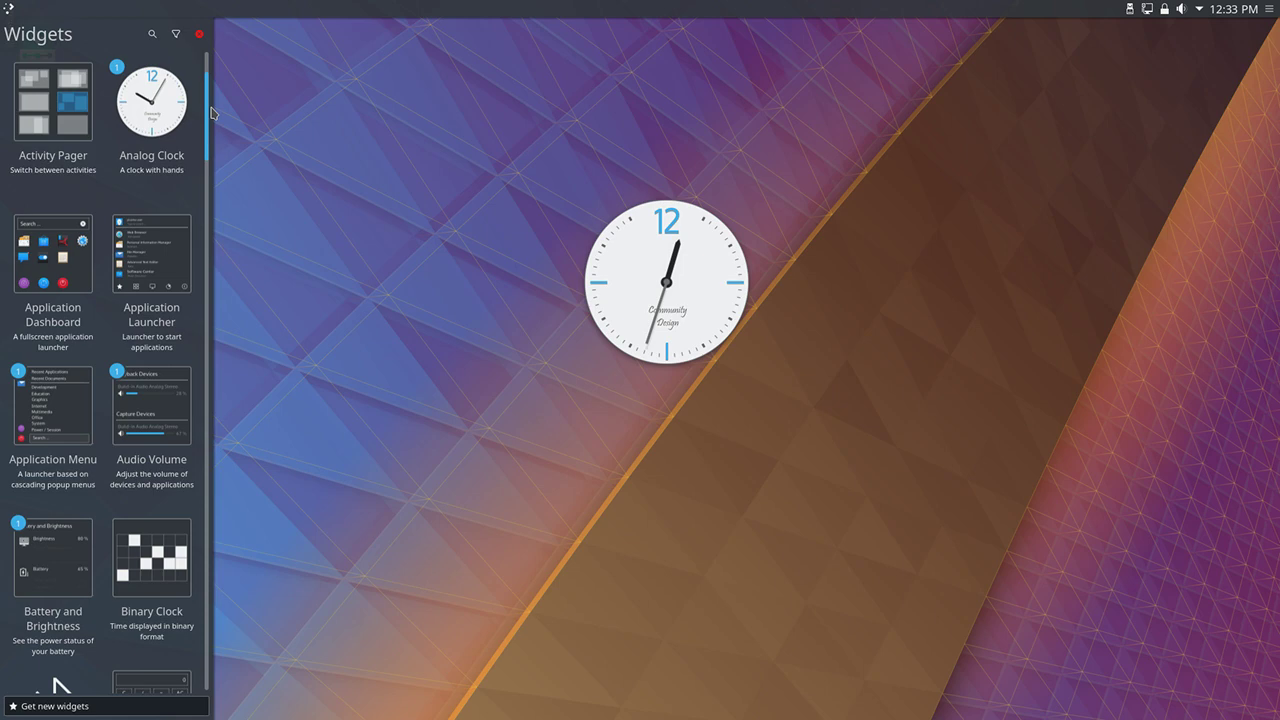
scroll(200, 315, down, 15)
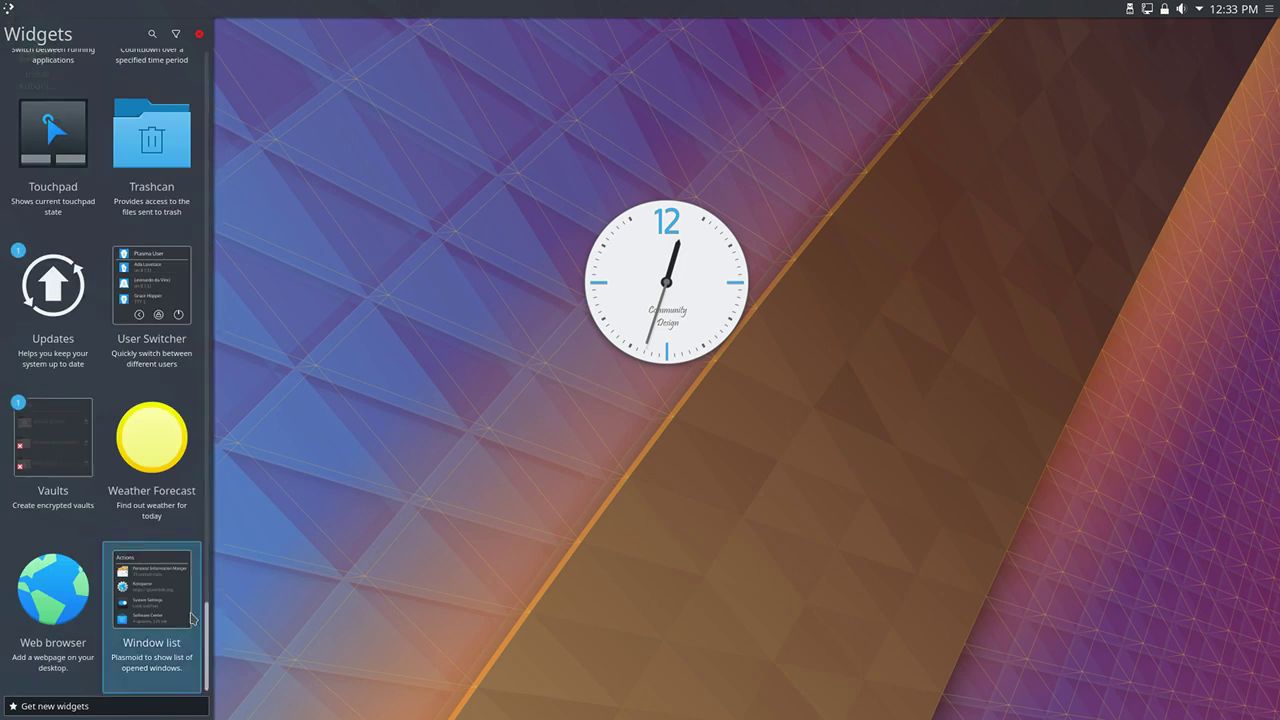
Step: Close the widget list and remove the Analog Clock widget from the desktop
click(757, 236)
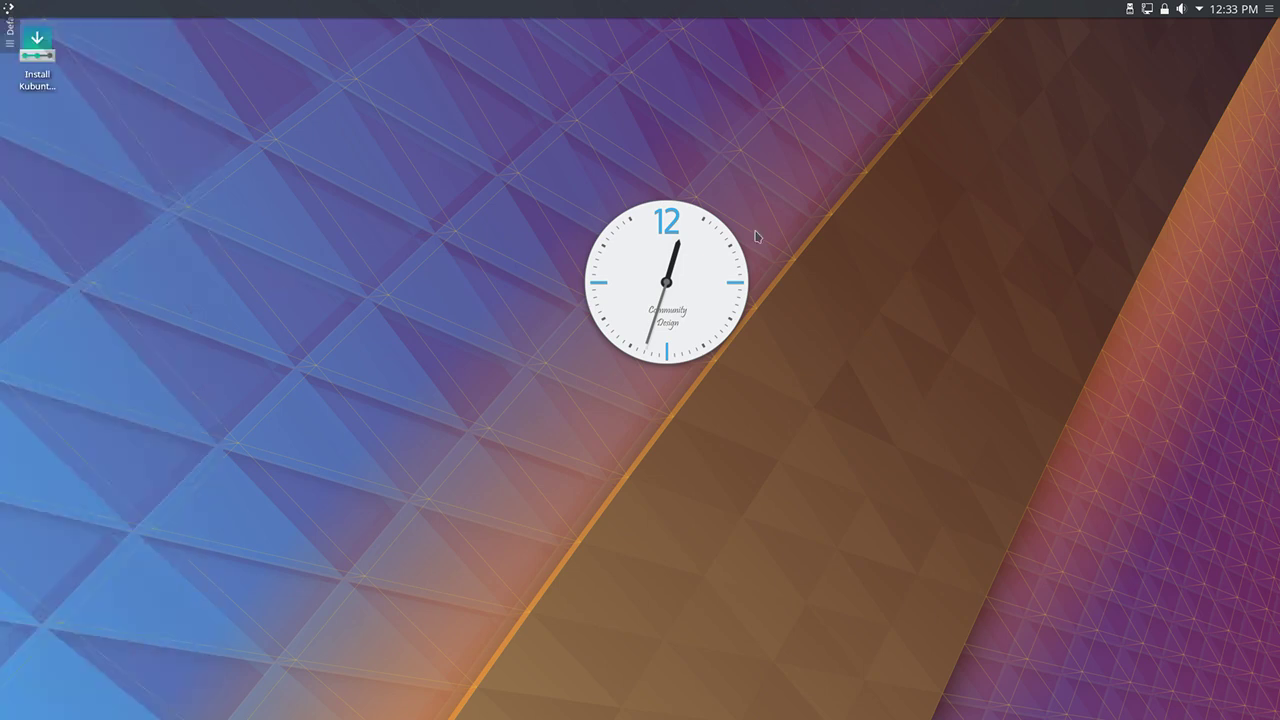
click(735, 292)
click(745, 293)
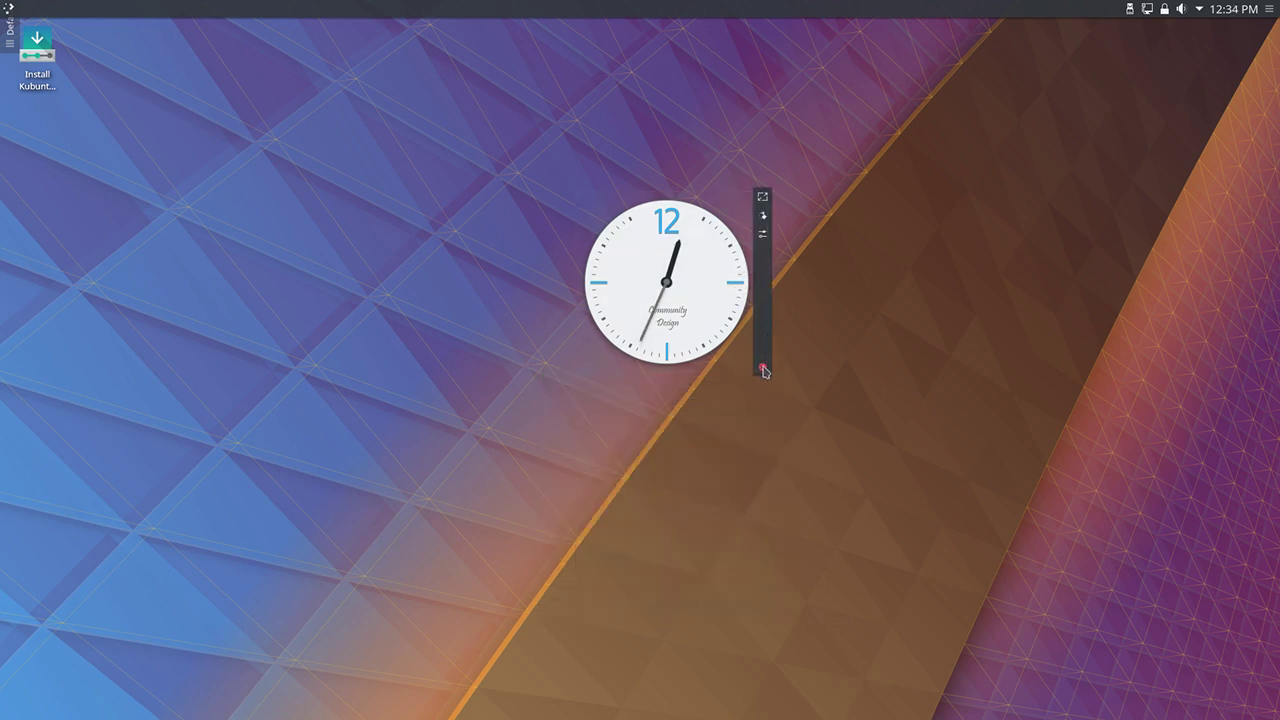
click(765, 370)
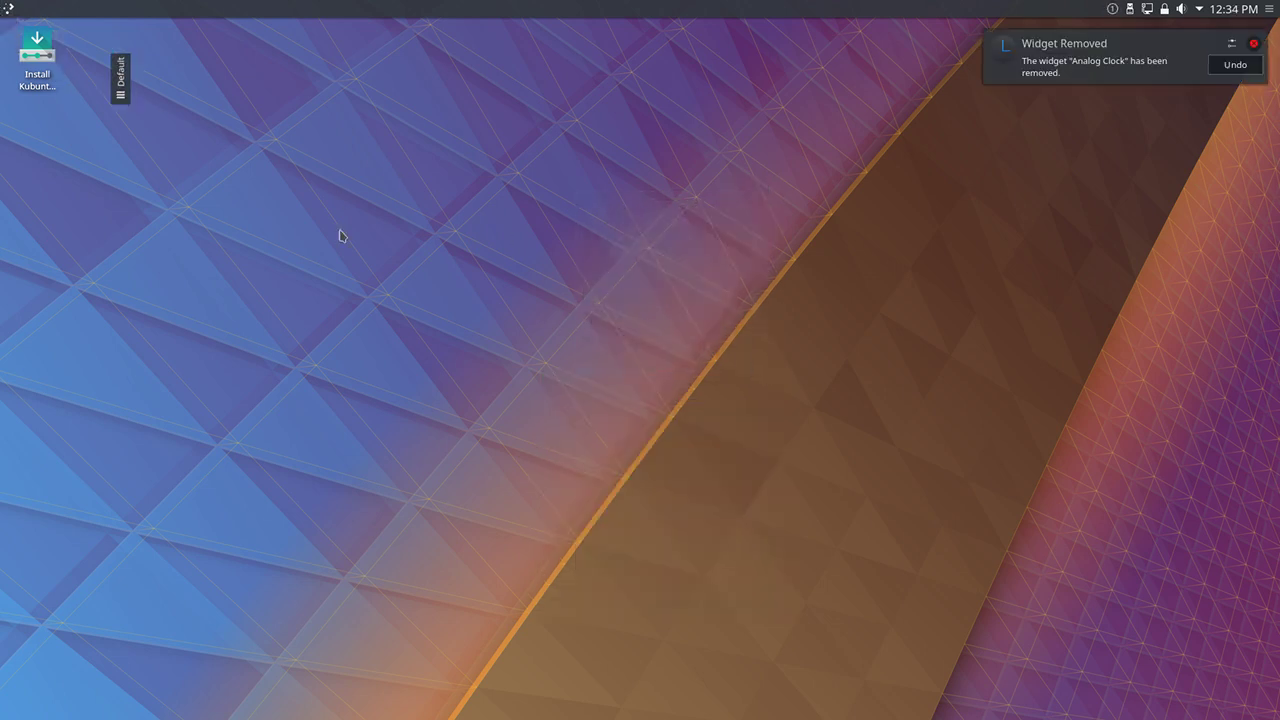
Step: View the Education and Development categories in the application menu, and close the menu
click(8, 8)
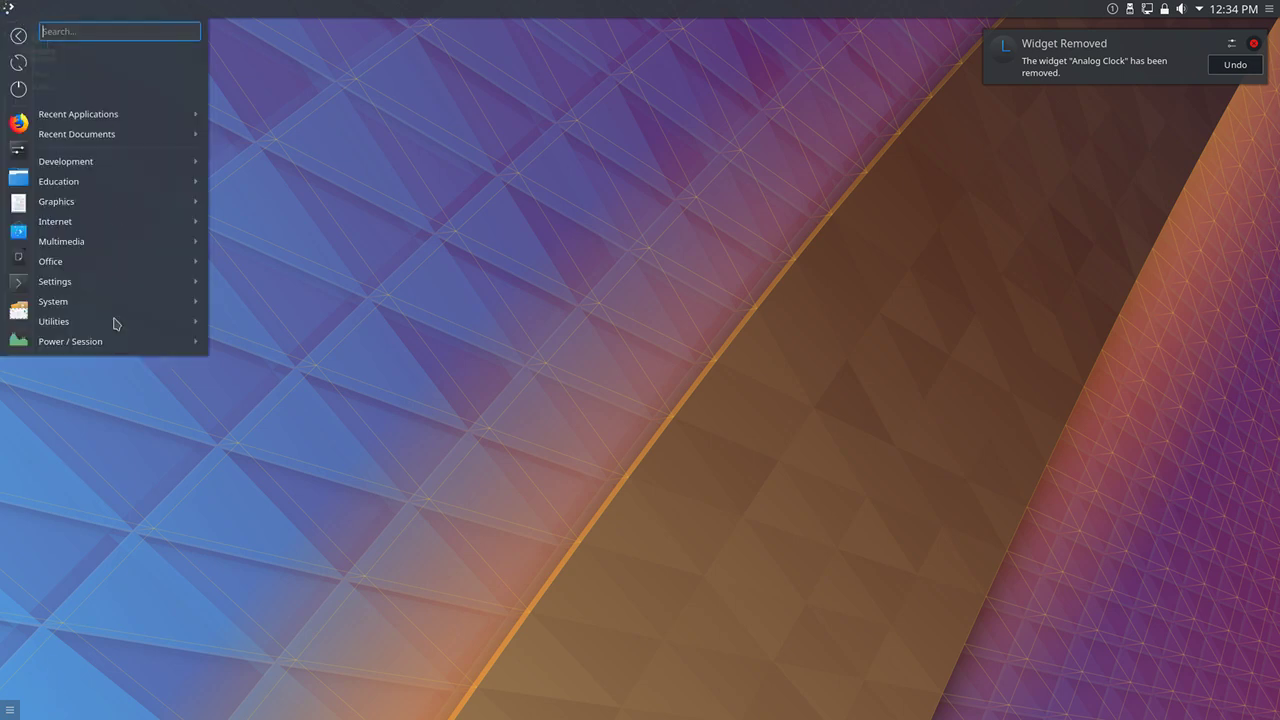
mouse_move(137, 182)
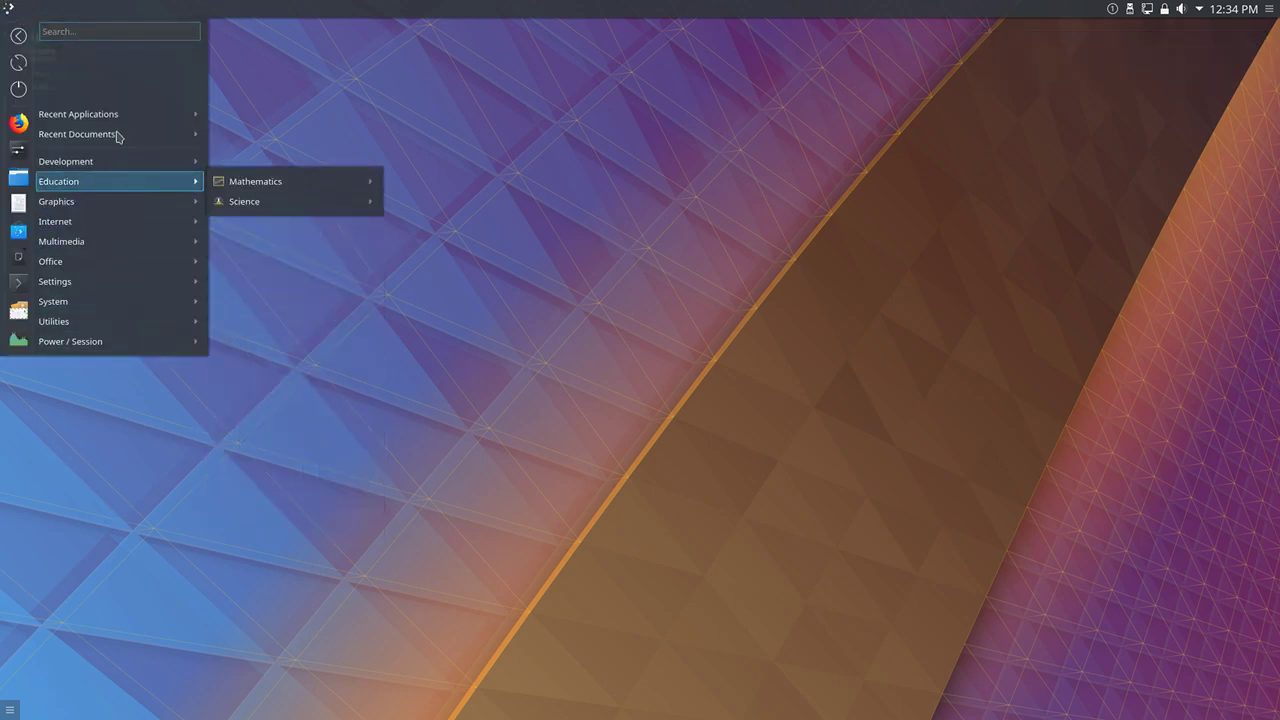
mouse_move(170, 168)
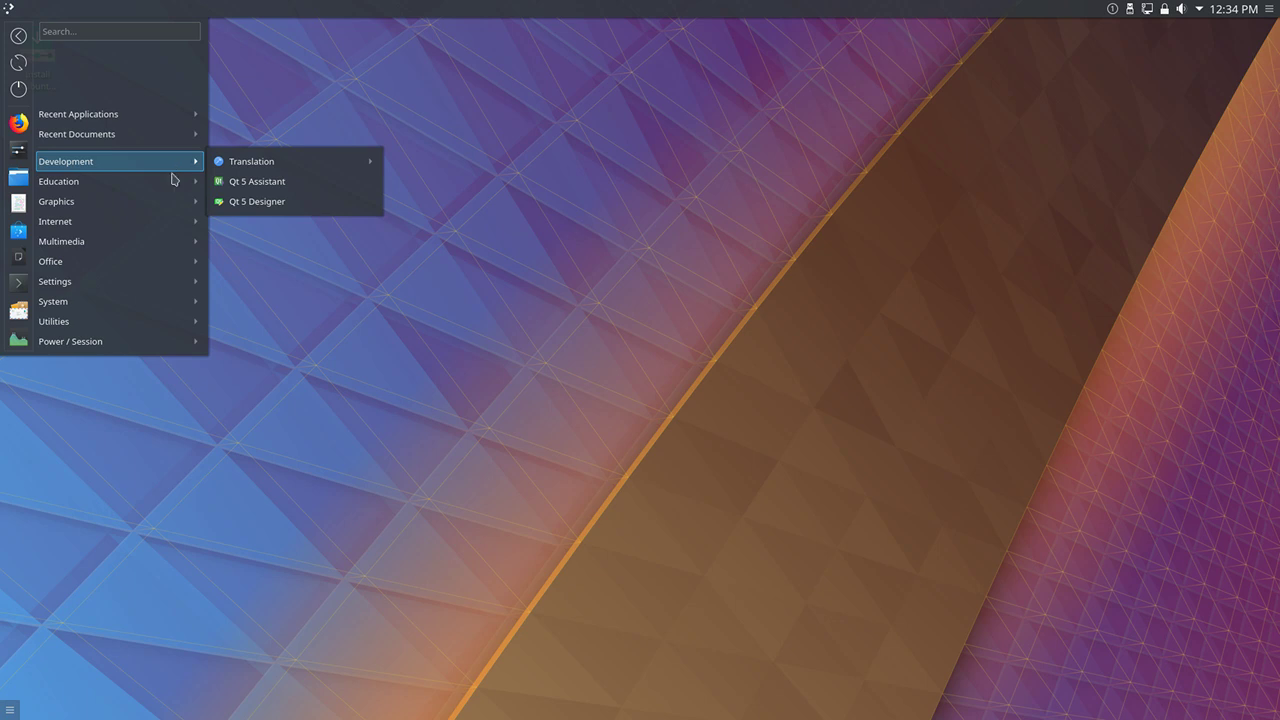
click(10, 10)
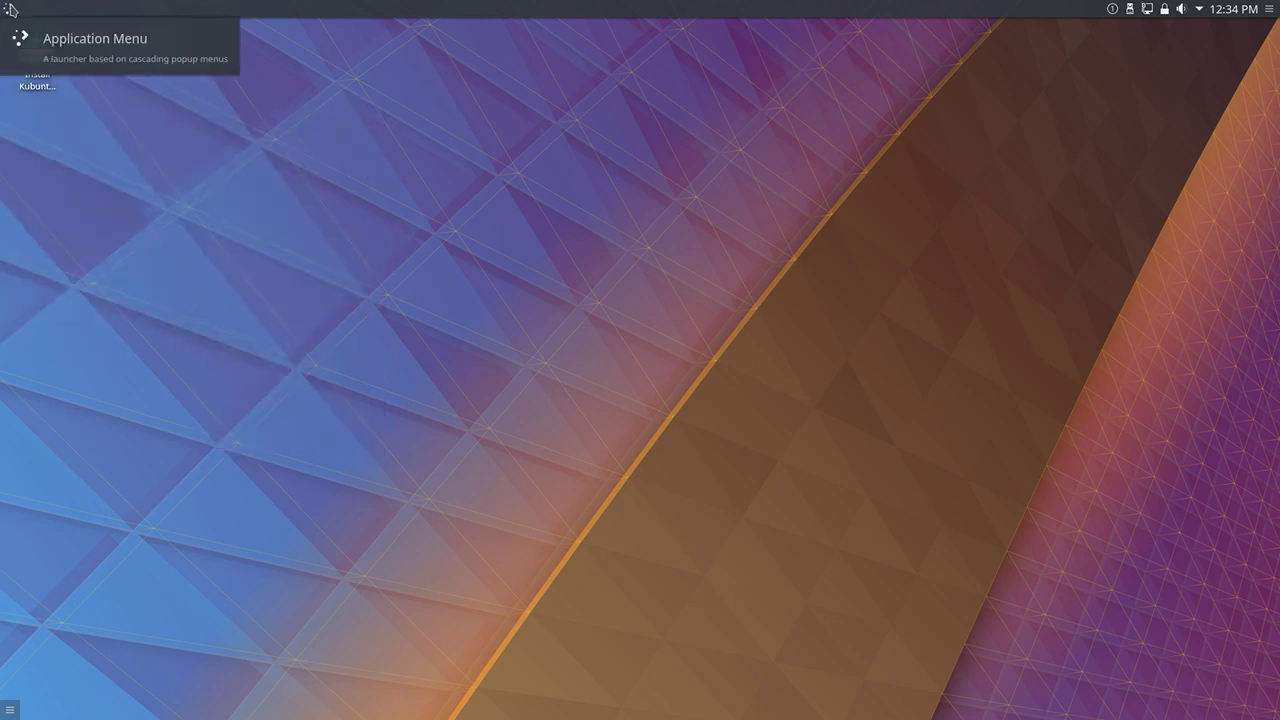
Step: Open System Settings and show the Desktop Theme page of the Workspace Theme settings
click(10, 10)
click(22, 148)
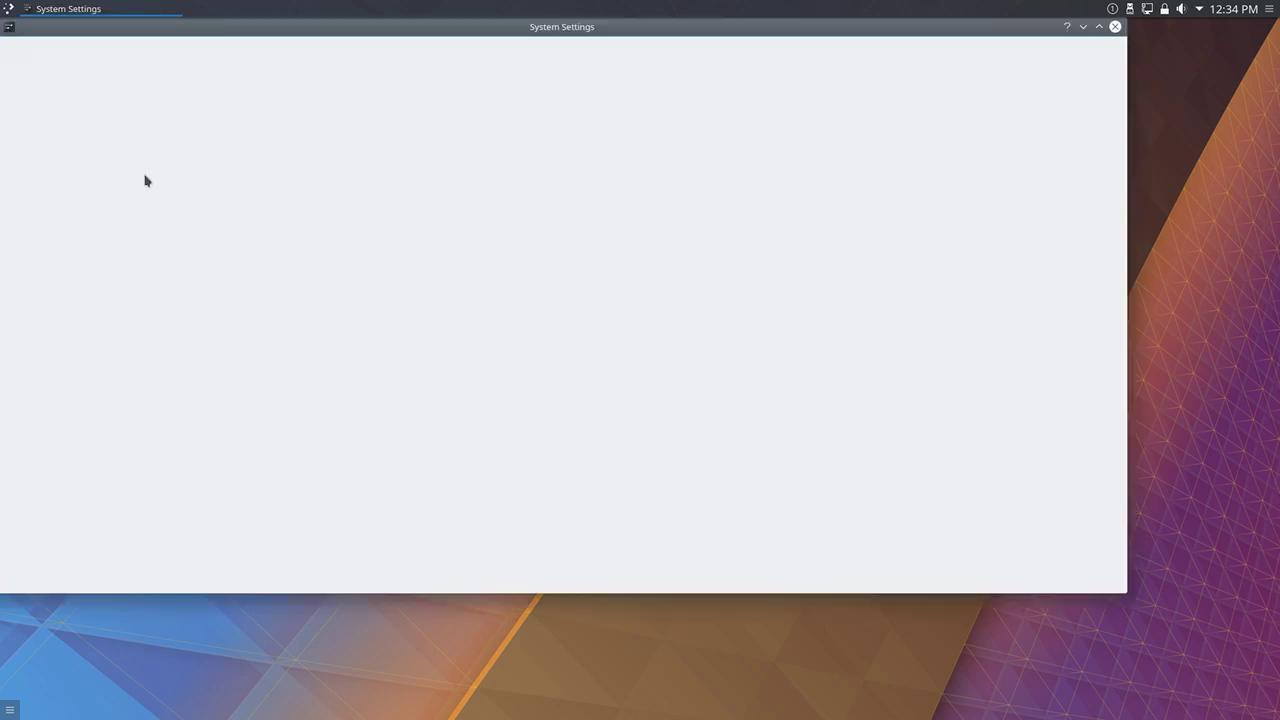
click(74, 109)
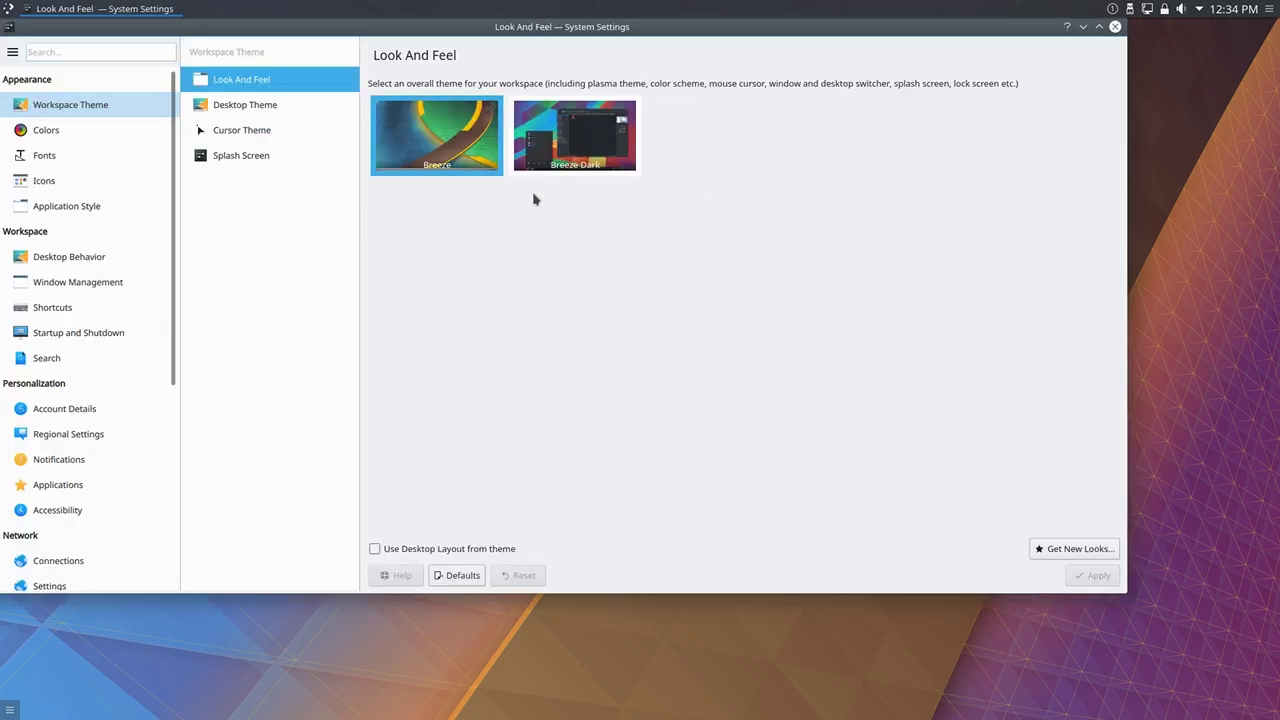
click(240, 105)
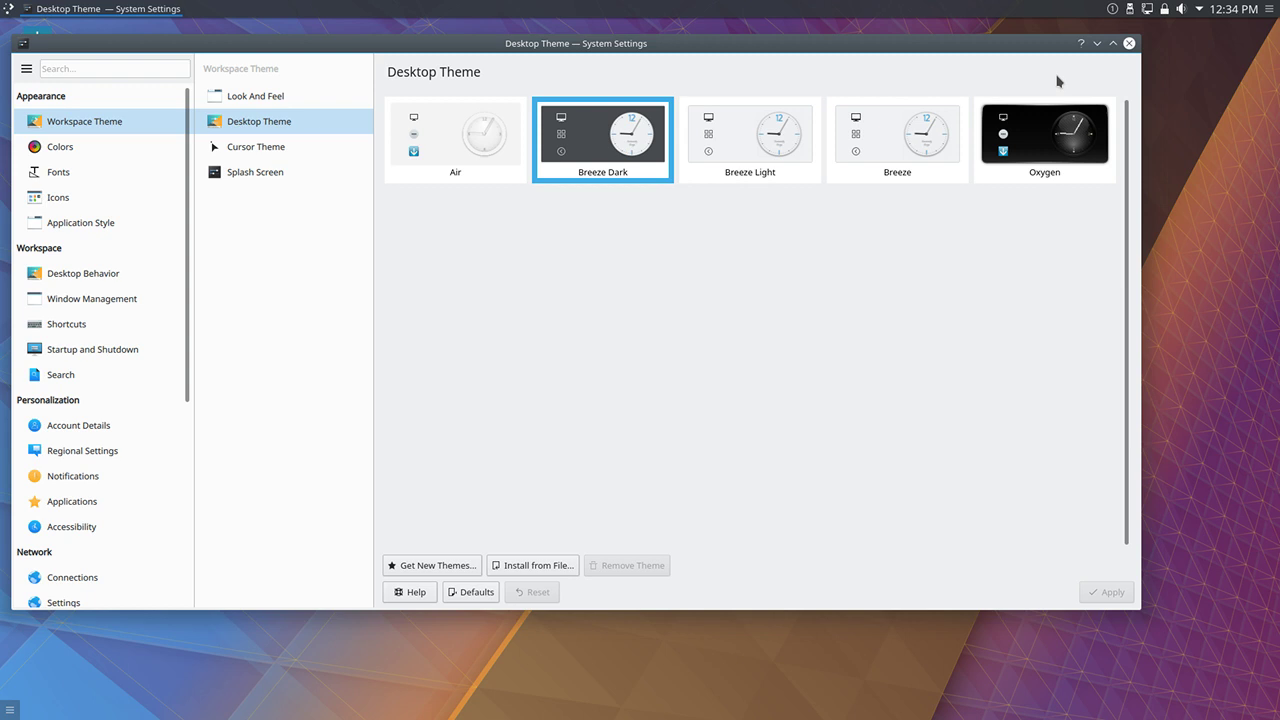
Step: Search the downloadable desktop themes for "ada", install Adapta KDE and close the add-on installer
click(444, 566)
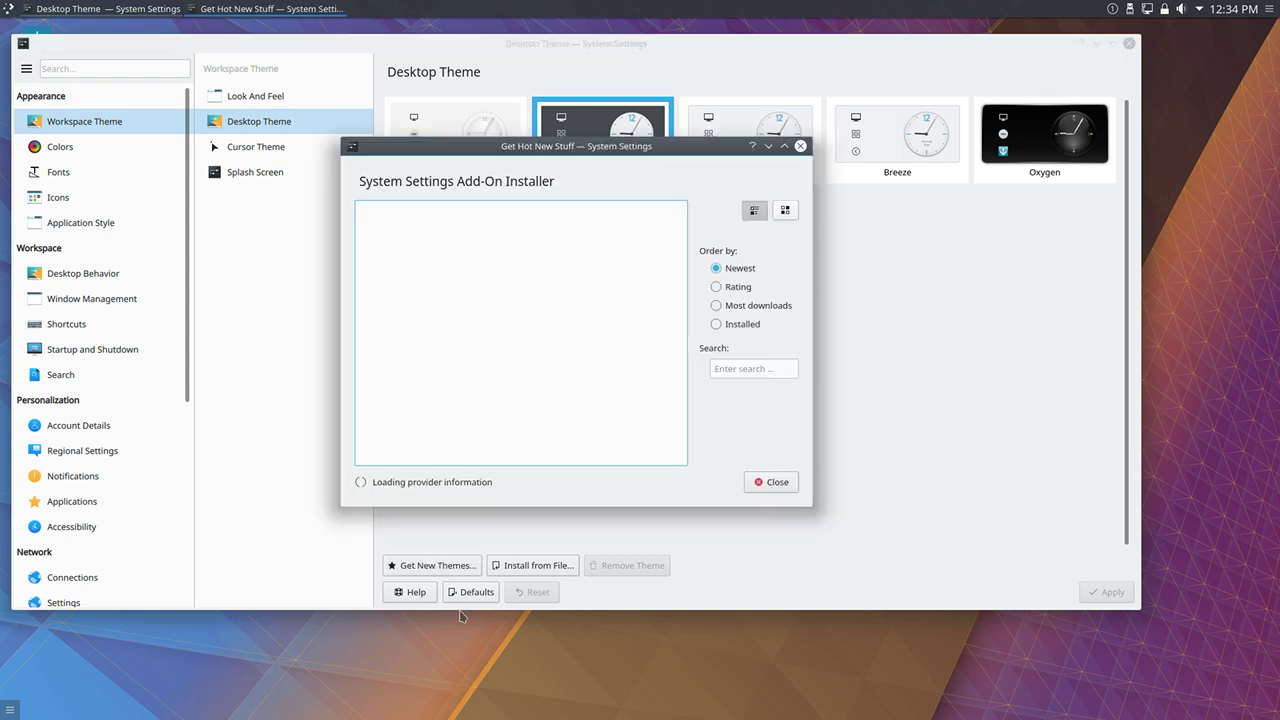
click(751, 368)
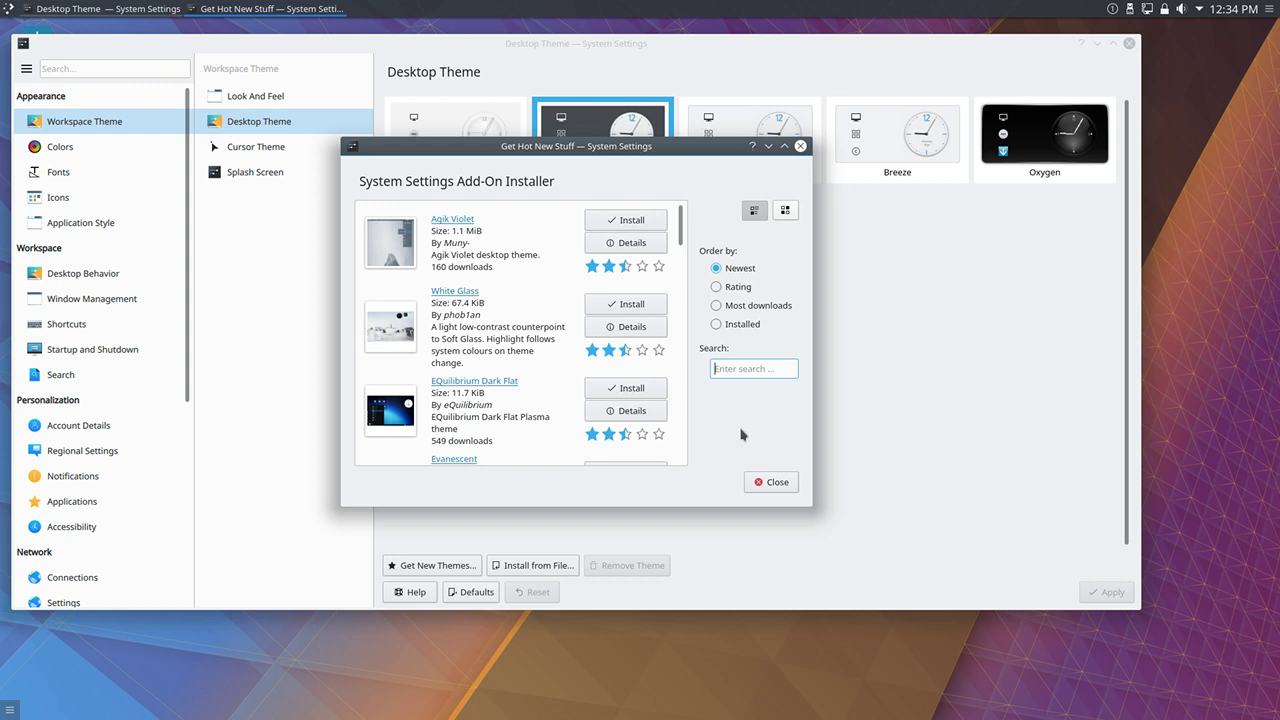
text(ada)
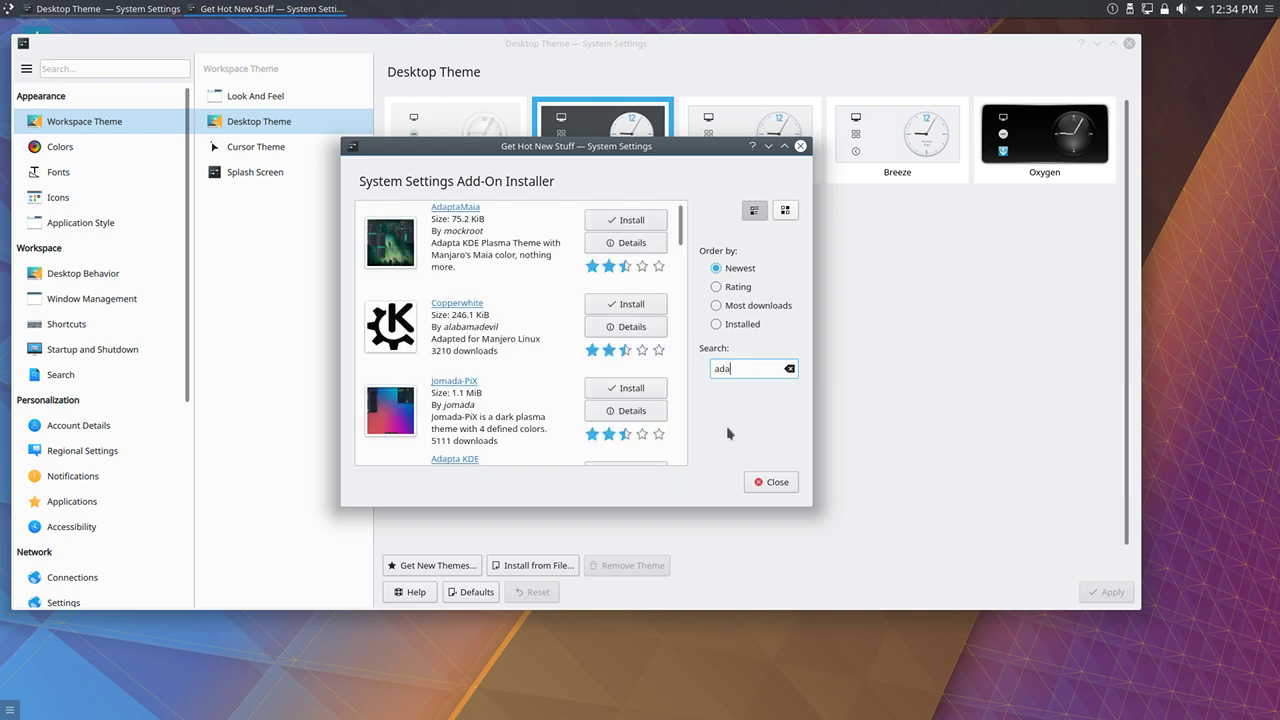
scroll(527, 263, down, 1)
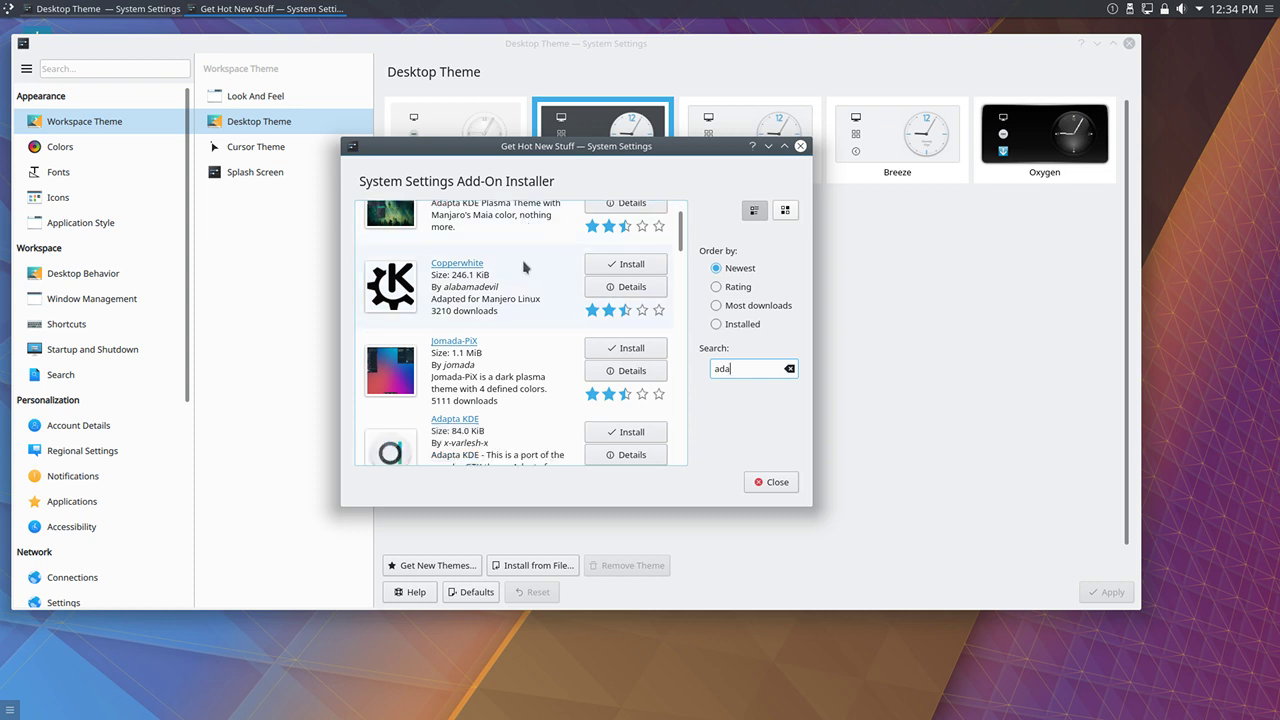
click(596, 436)
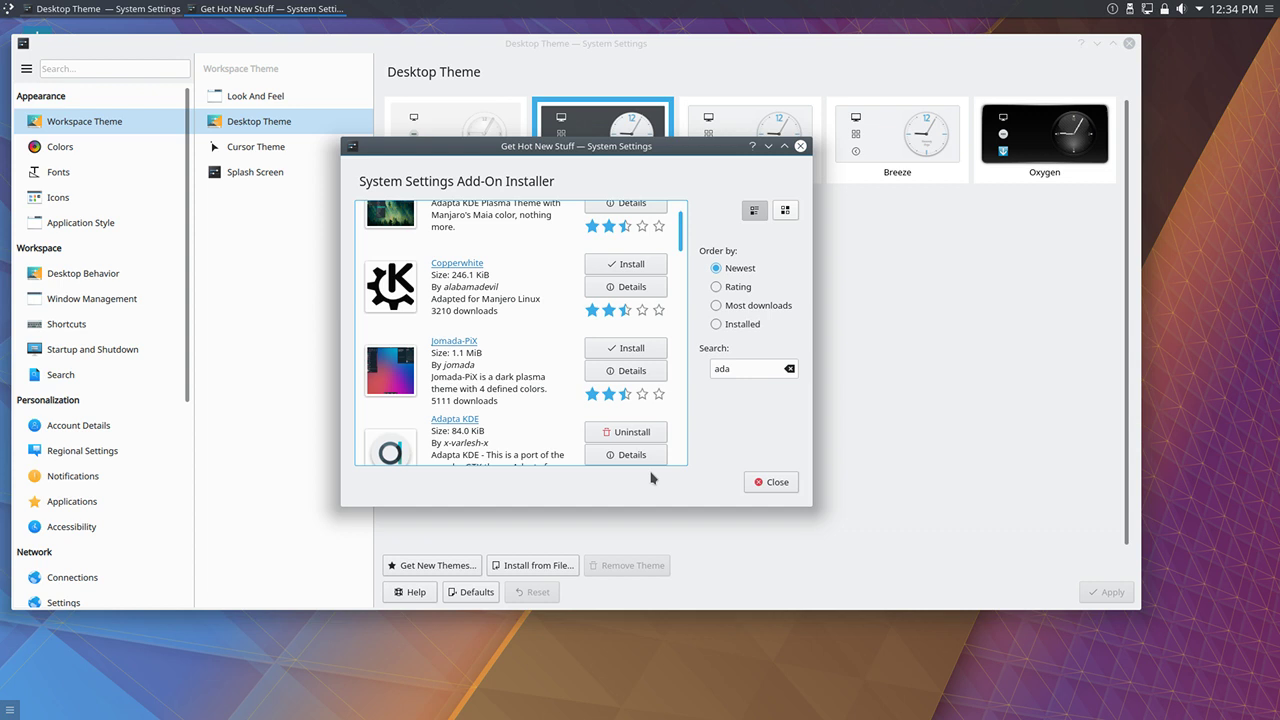
scroll(555, 406, down, 1)
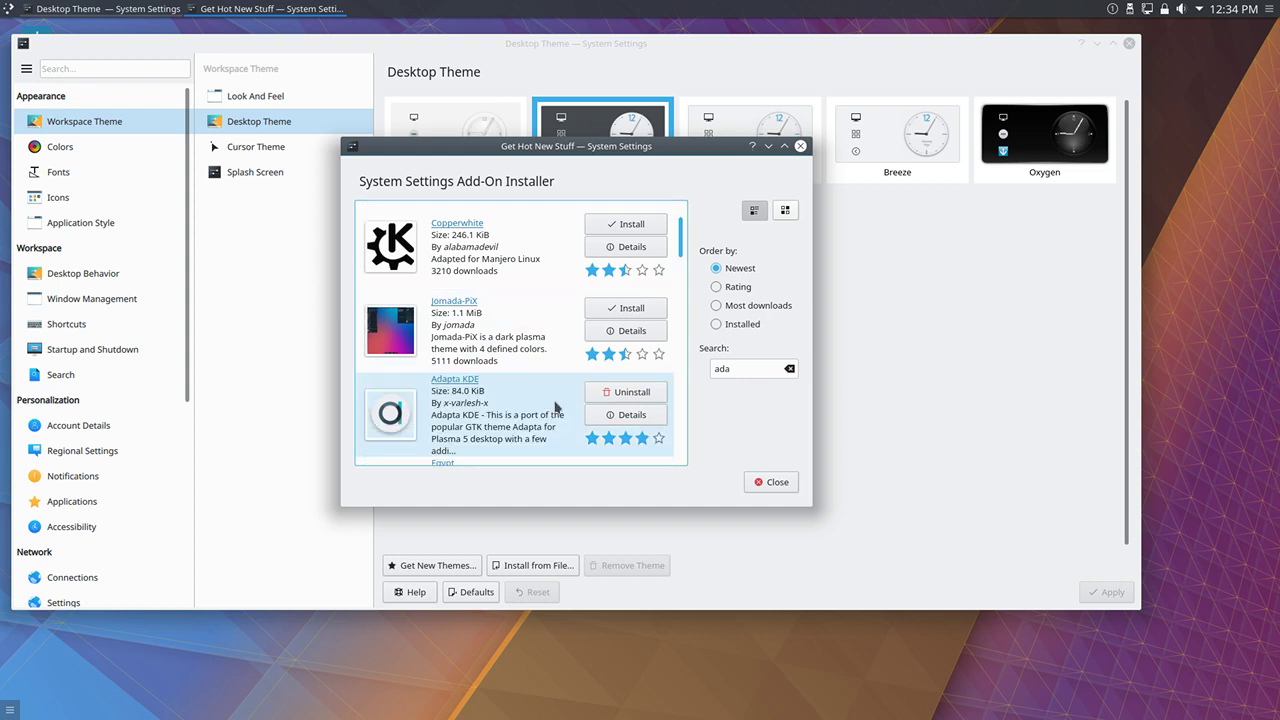
click(772, 482)
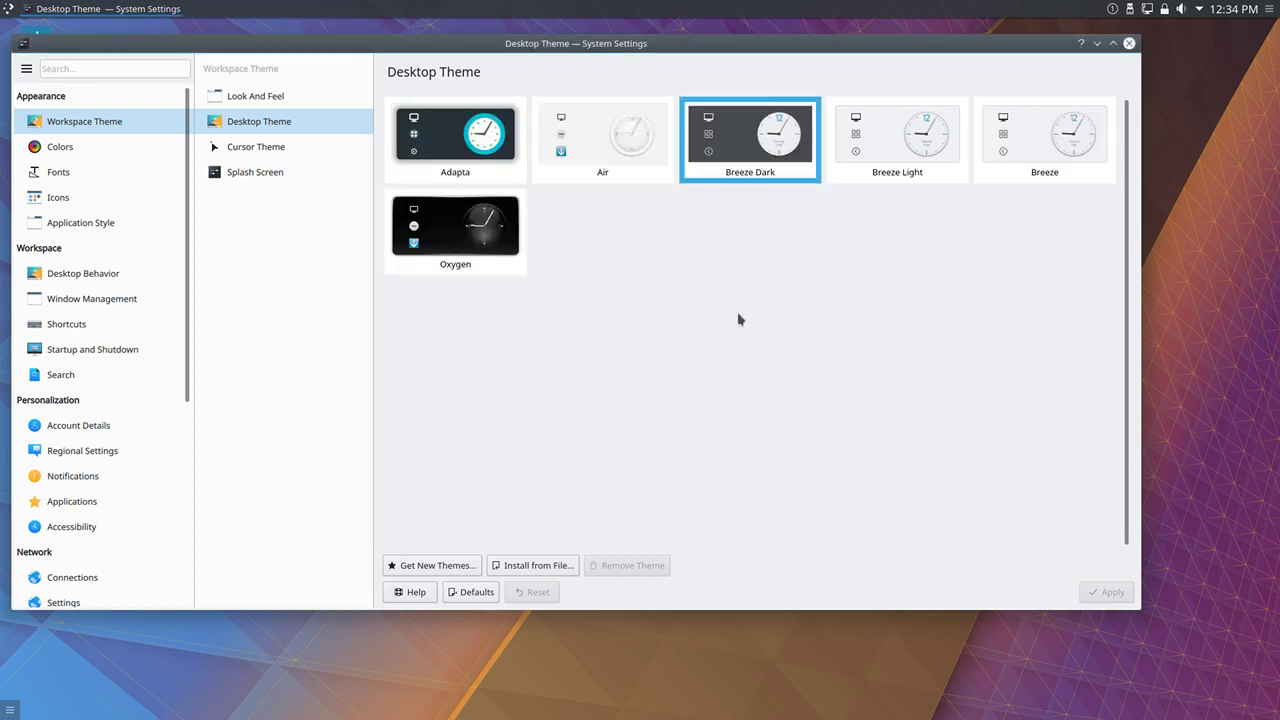
Step: Apply Adapta as the desktop theme
click(505, 170)
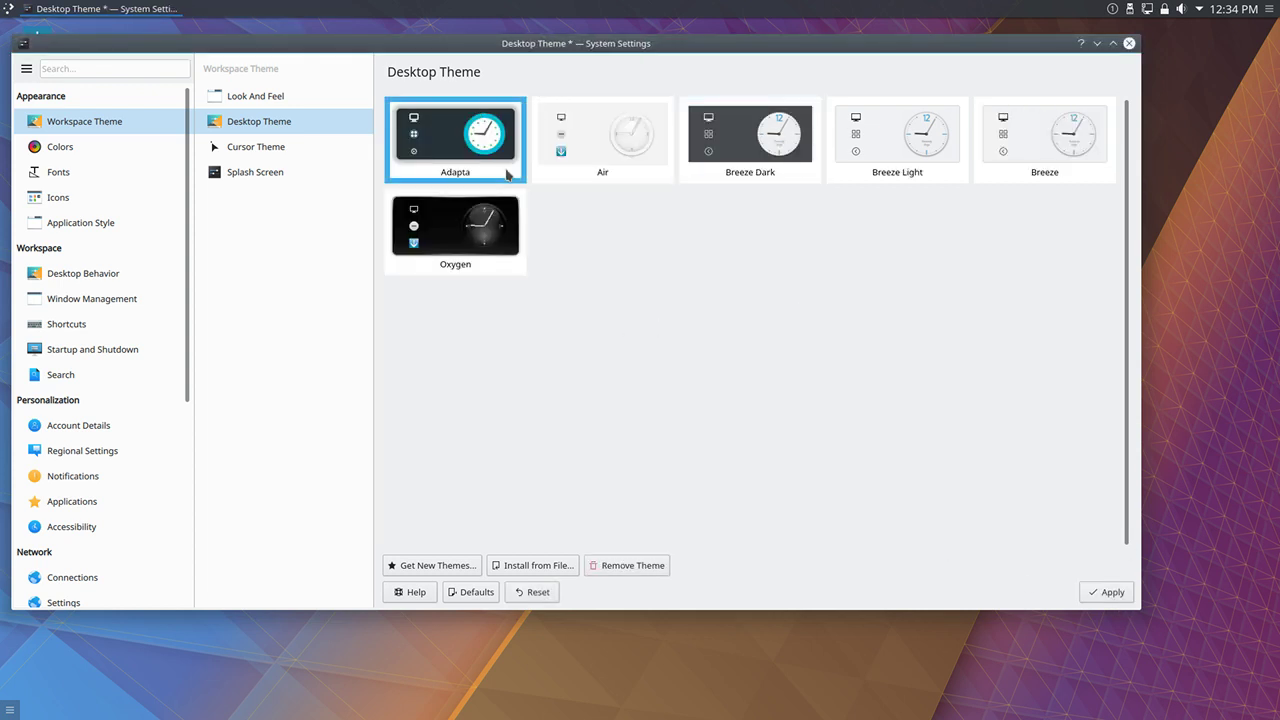
click(1118, 594)
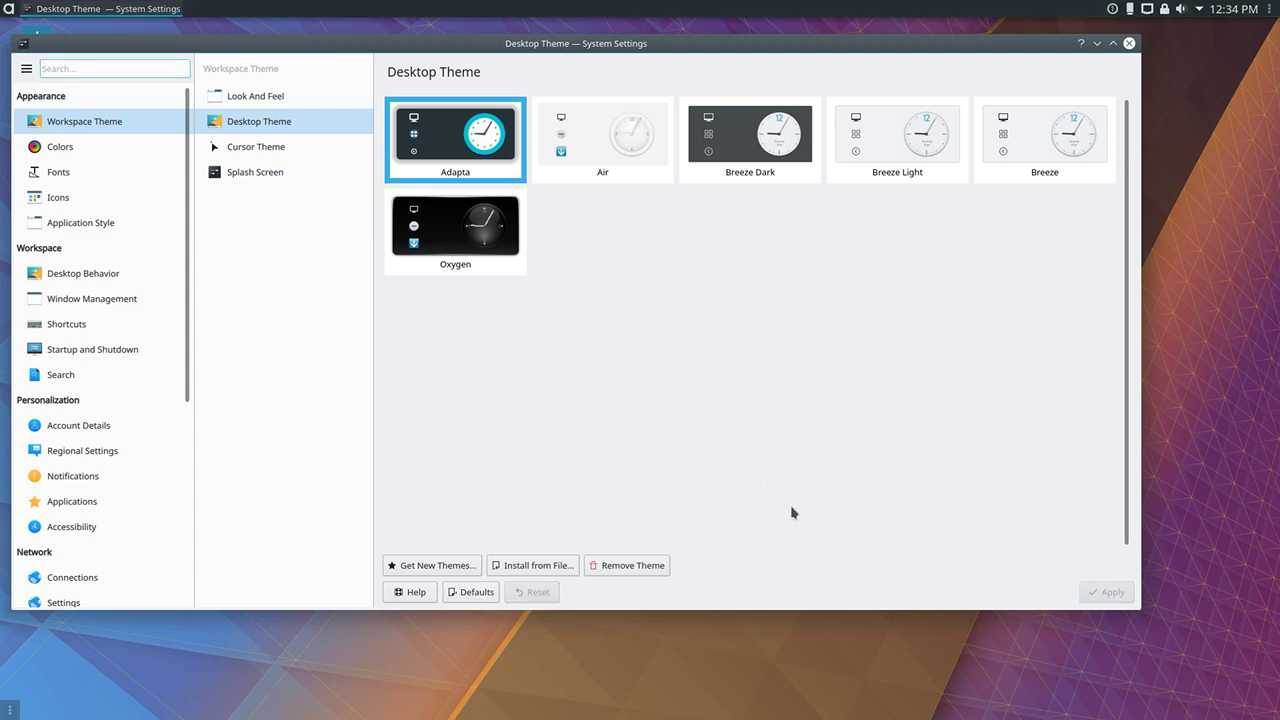
Step: View the application menu in the new theme, open the Dolphin file manager and move its window over System Settings
click(5, 8)
mouse_move(70, 207)
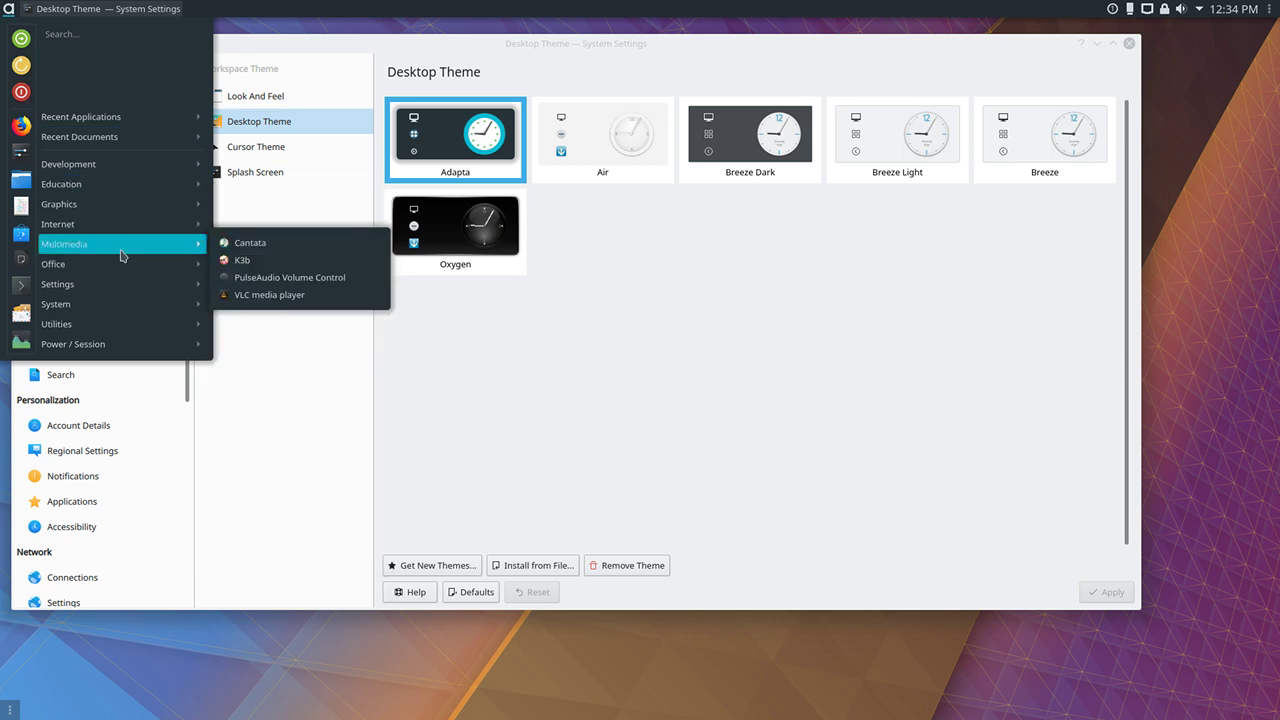
mouse_move(120, 304)
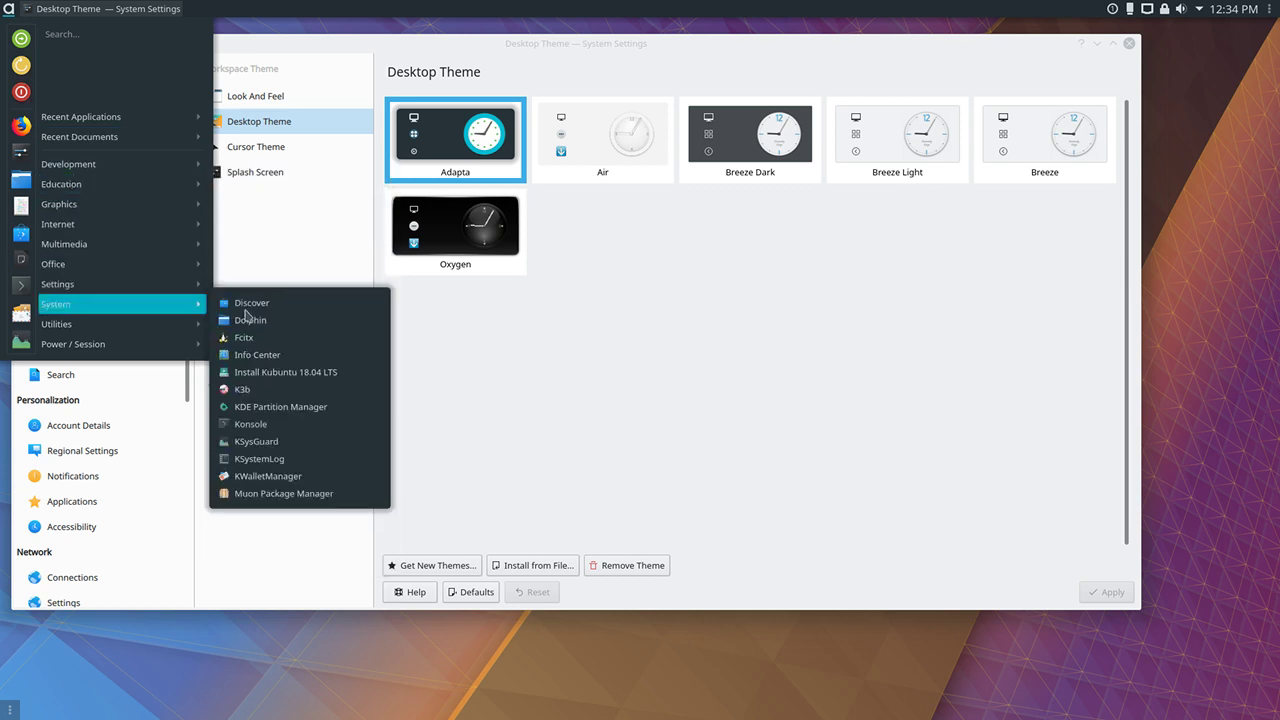
click(316, 321)
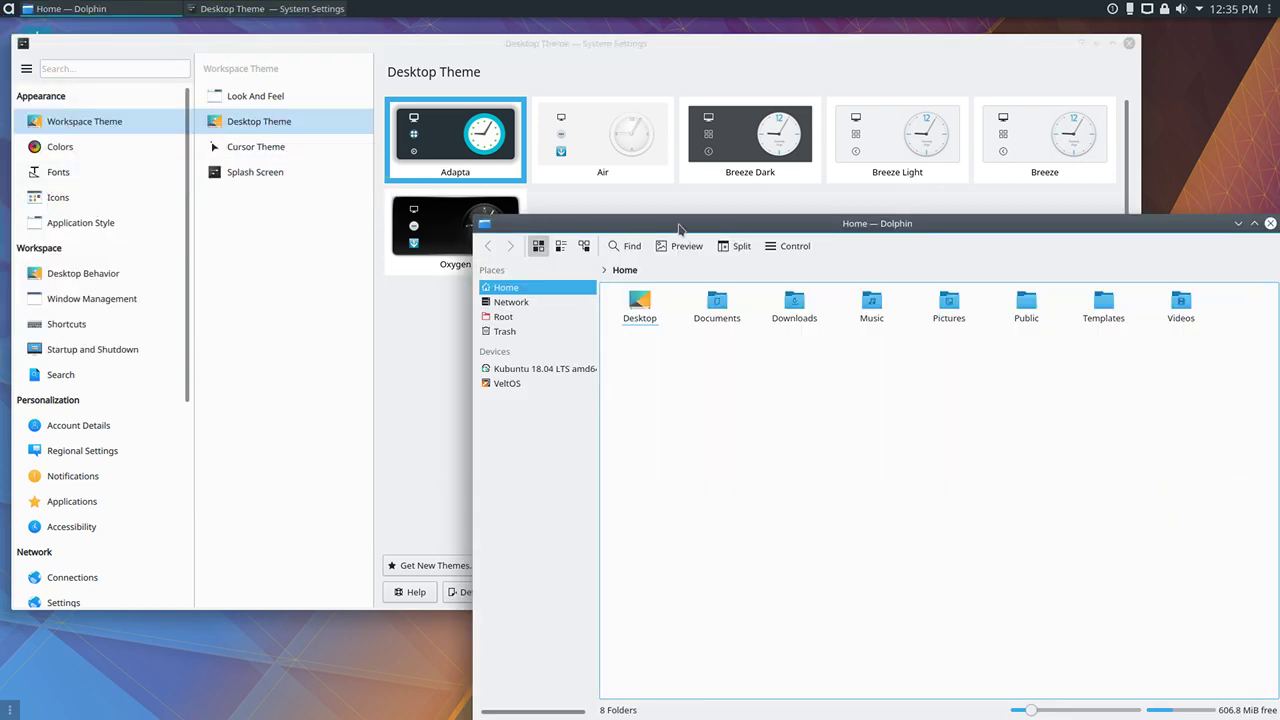
drag(679, 229, 297, 149)
Step: Return to System Settings and view the Look And Feel, Desktop Theme and Cursor Theme pages
click(517, 104)
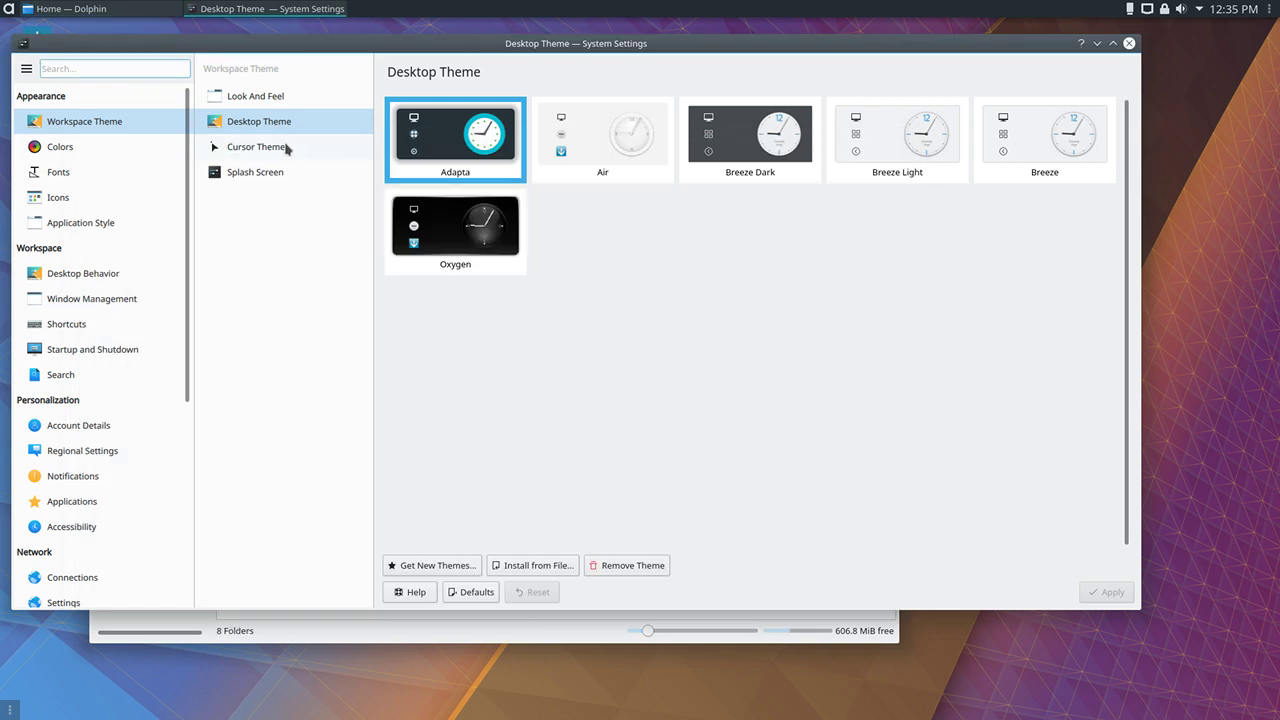
click(258, 97)
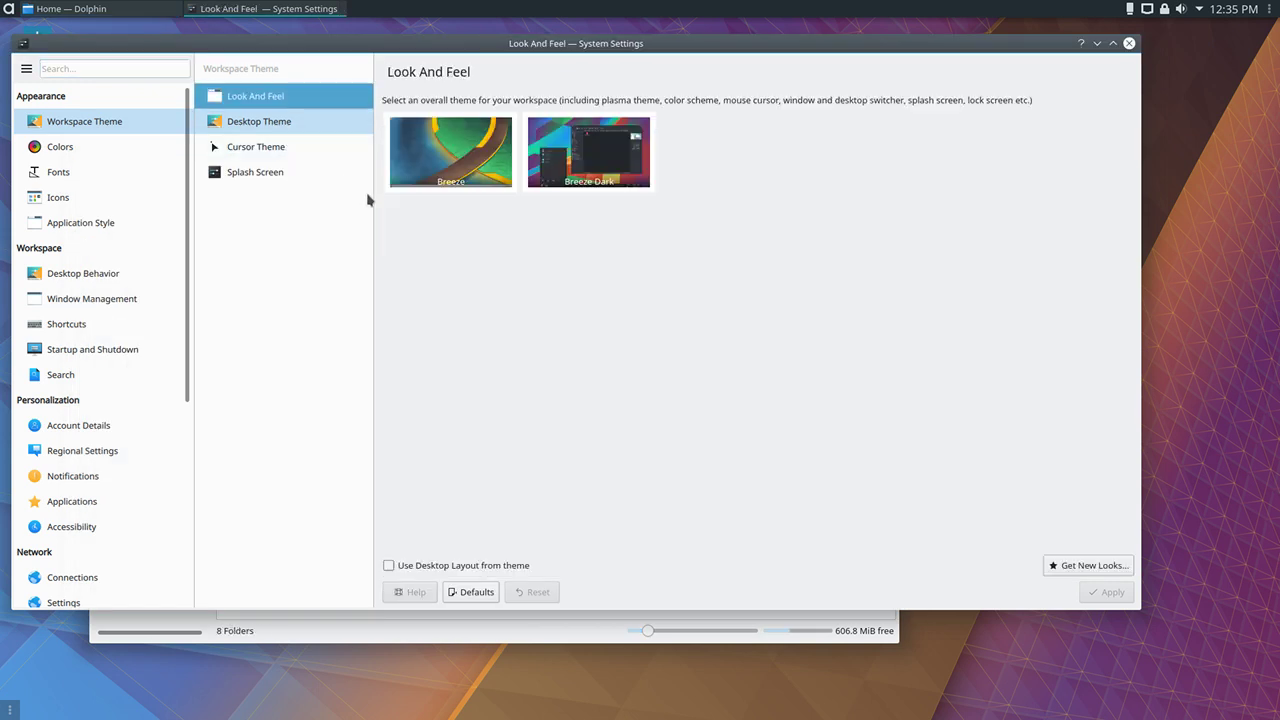
click(322, 127)
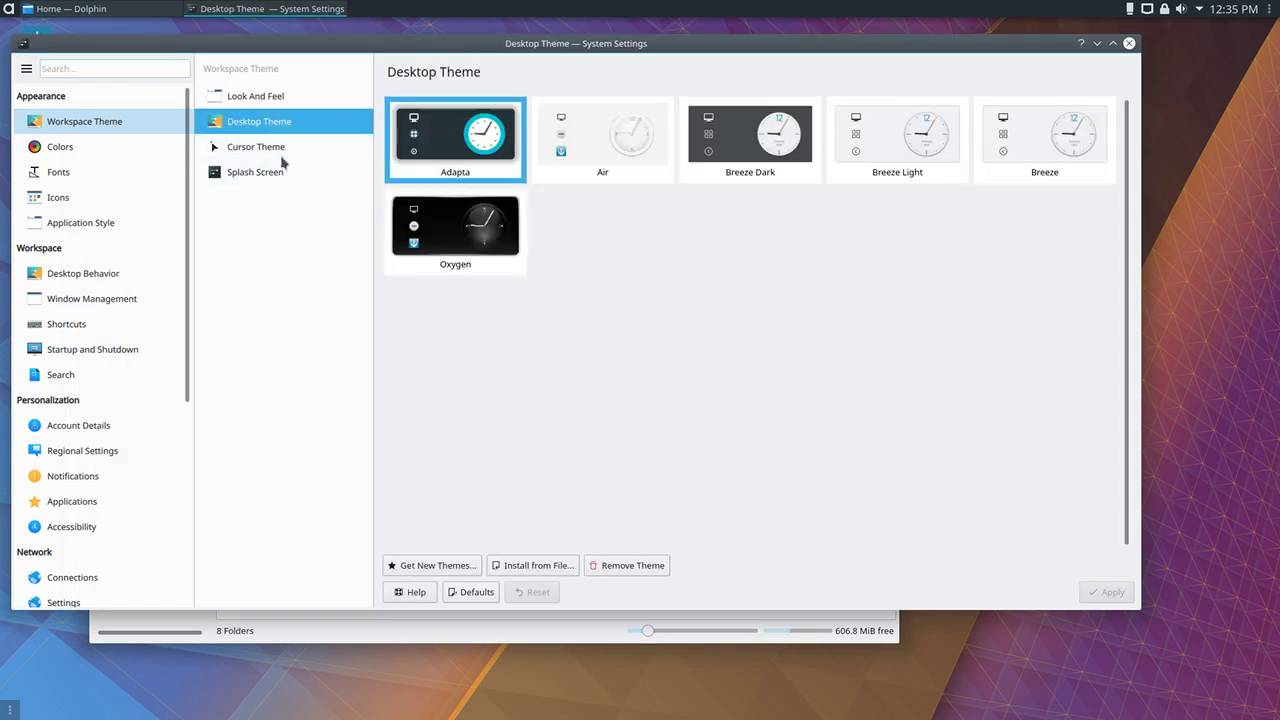
click(313, 152)
Step: Select the Breeze Dark look and feel without applying it, and return to the Adapta entry on the Desktop Theme page
click(277, 94)
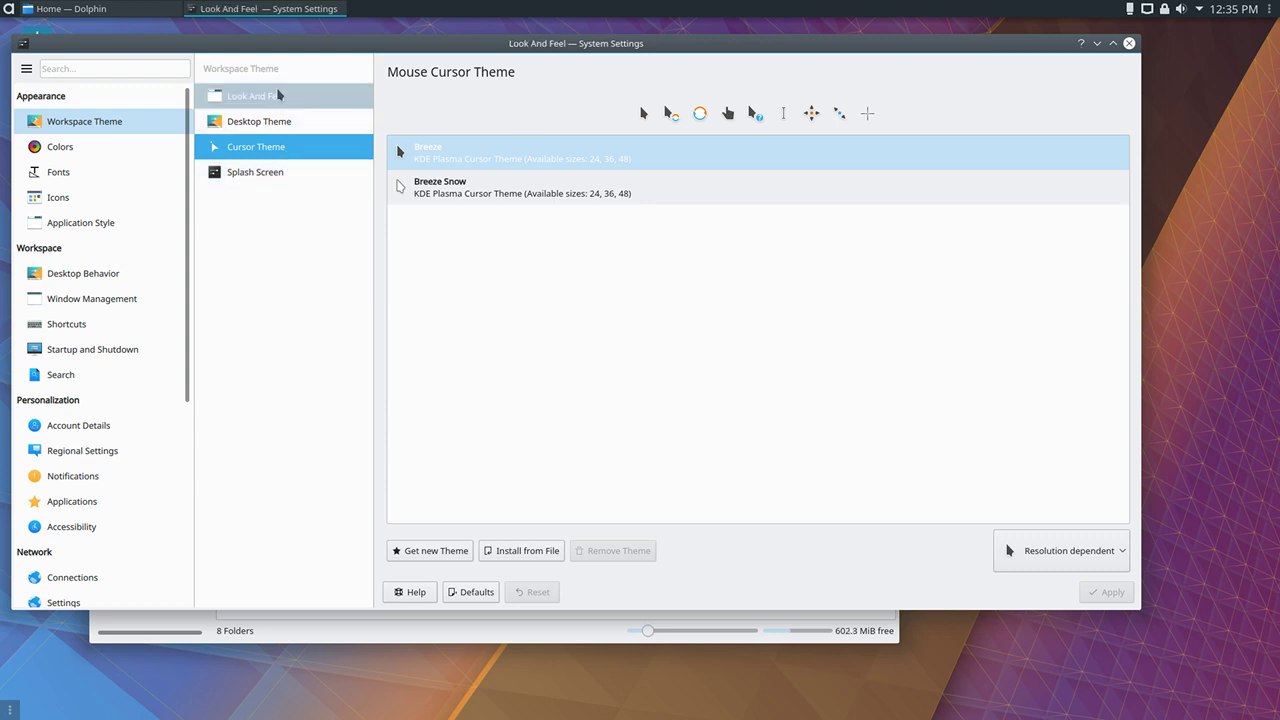
key(Tab)
key(Right)
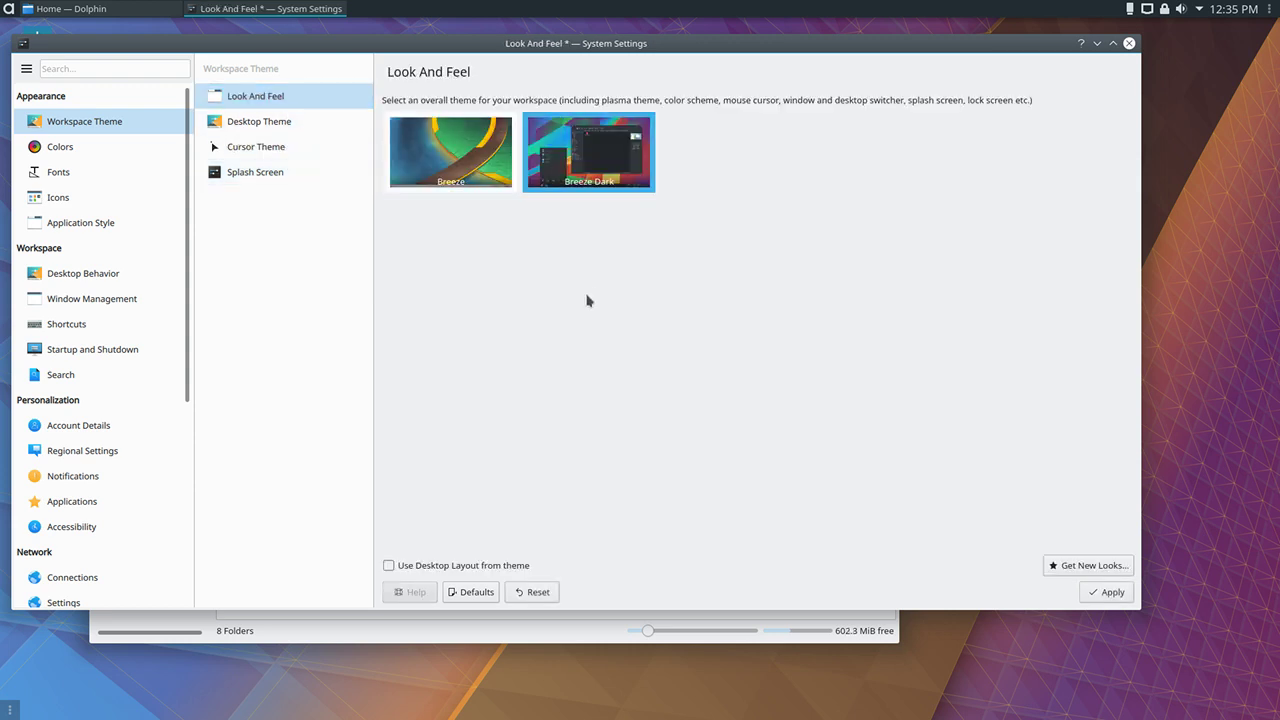
click(284, 124)
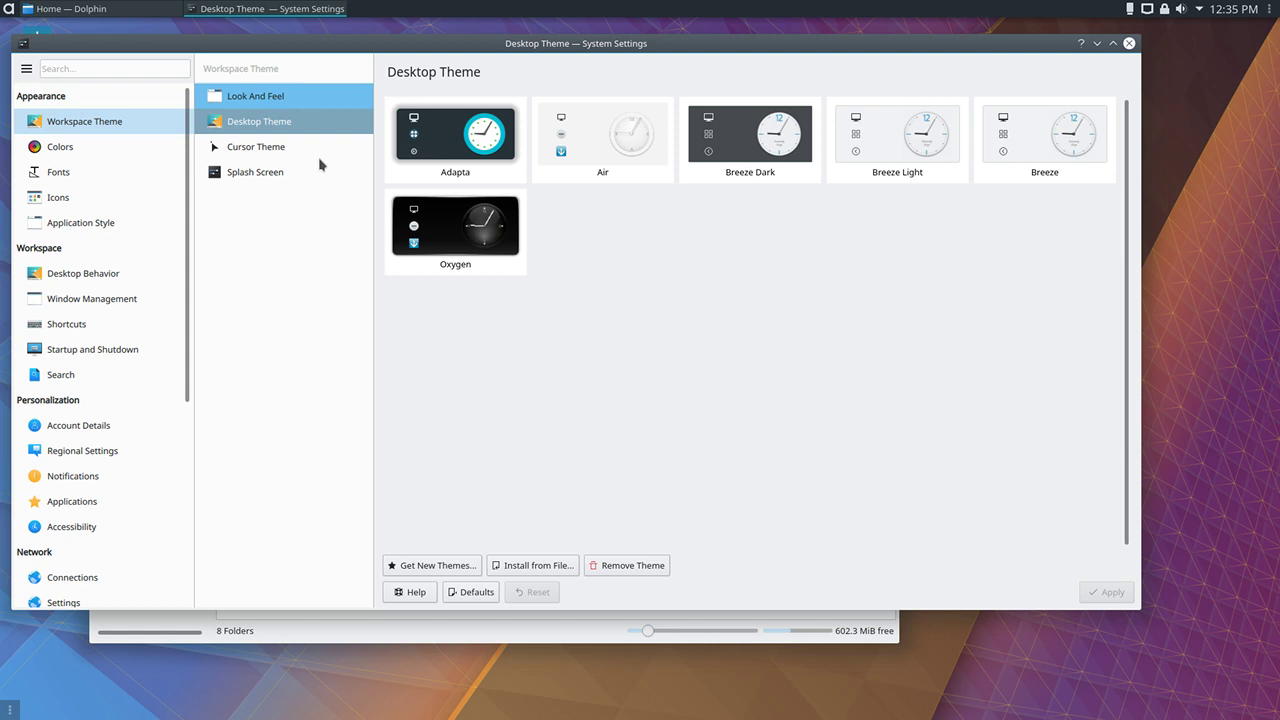
click(442, 151)
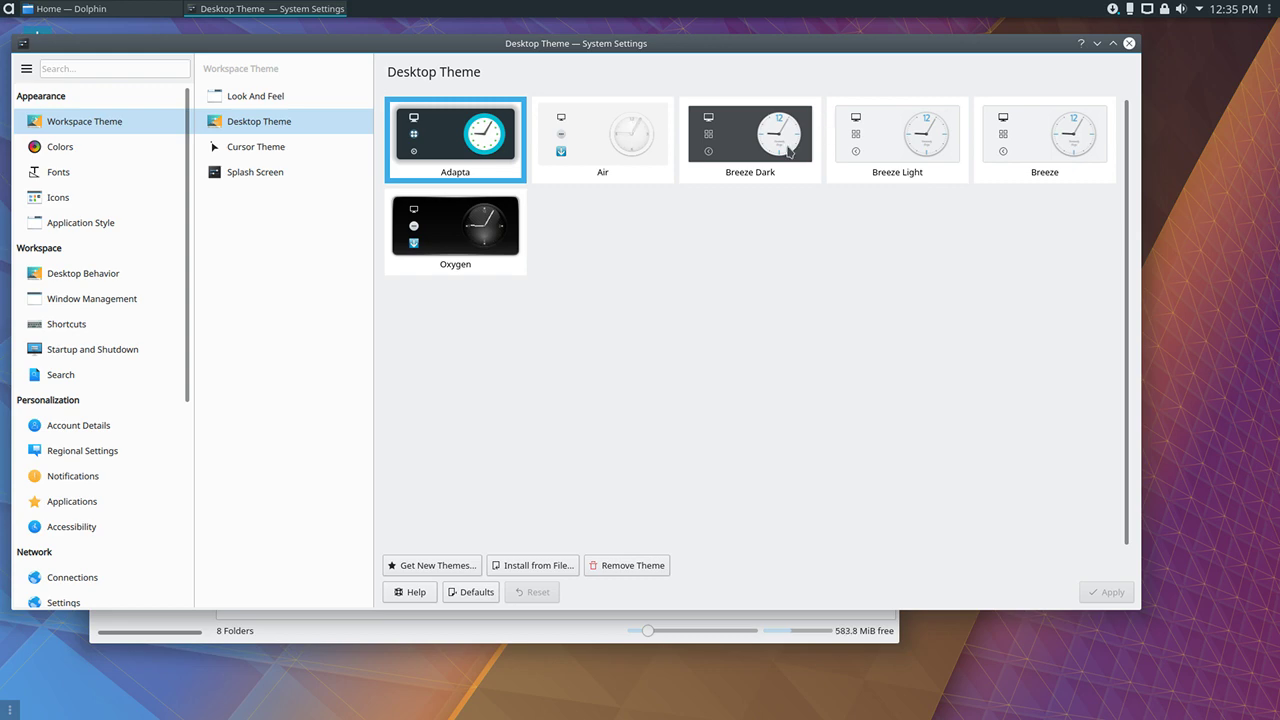
Step: Bring the Dolphin window to the front and move it clear of the System Settings categories
click(659, 636)
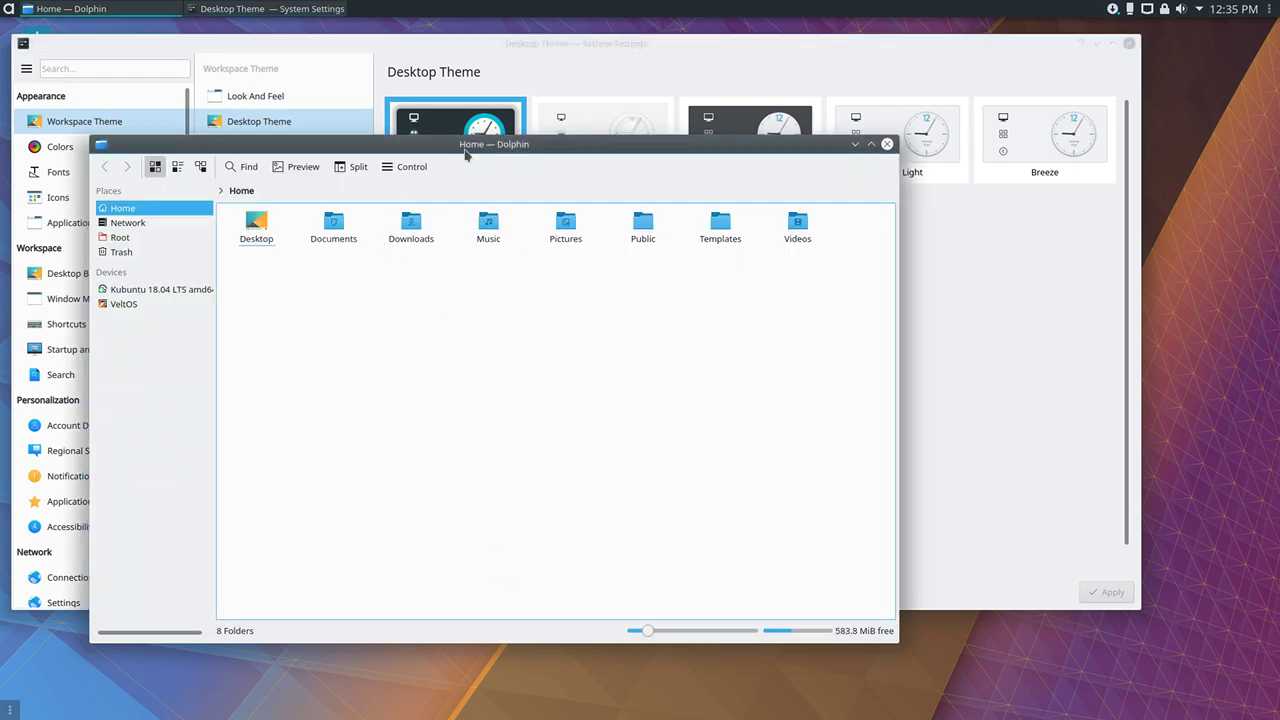
drag(465, 152, 671, 236)
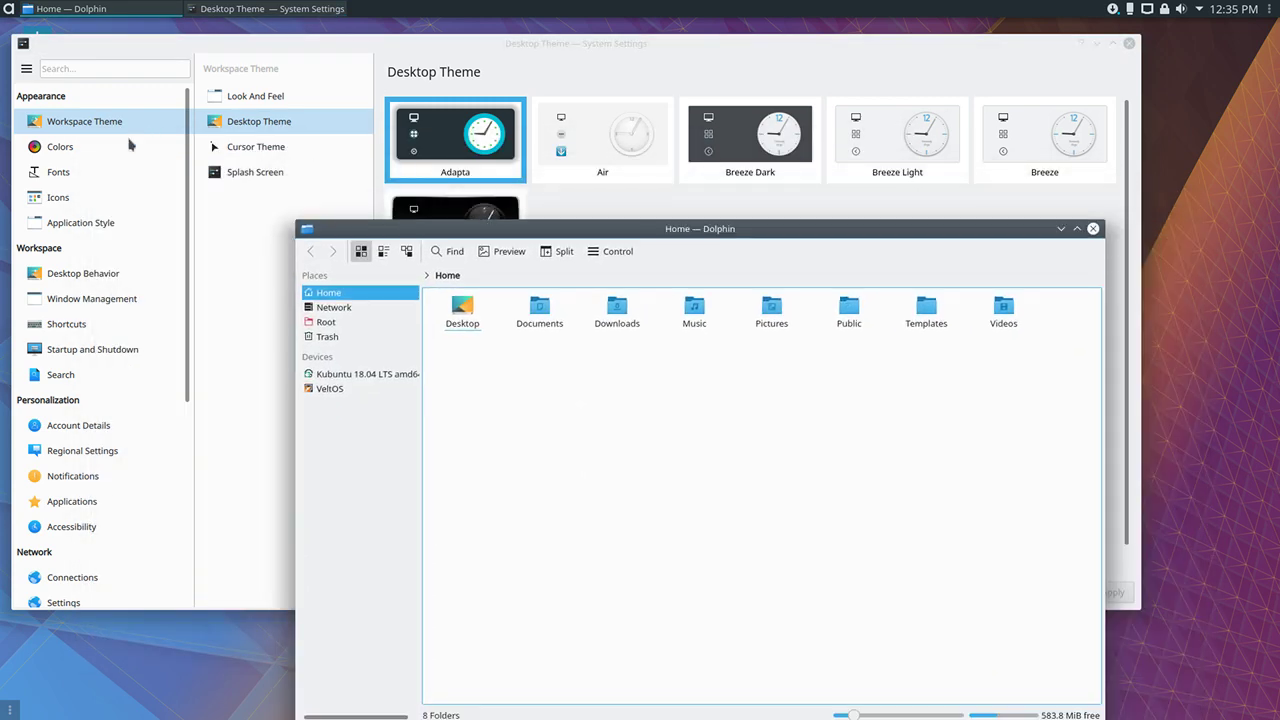
Step: View the Colors, Application Style, Icons and Fonts pages in System Settings
click(100, 224)
click(86, 150)
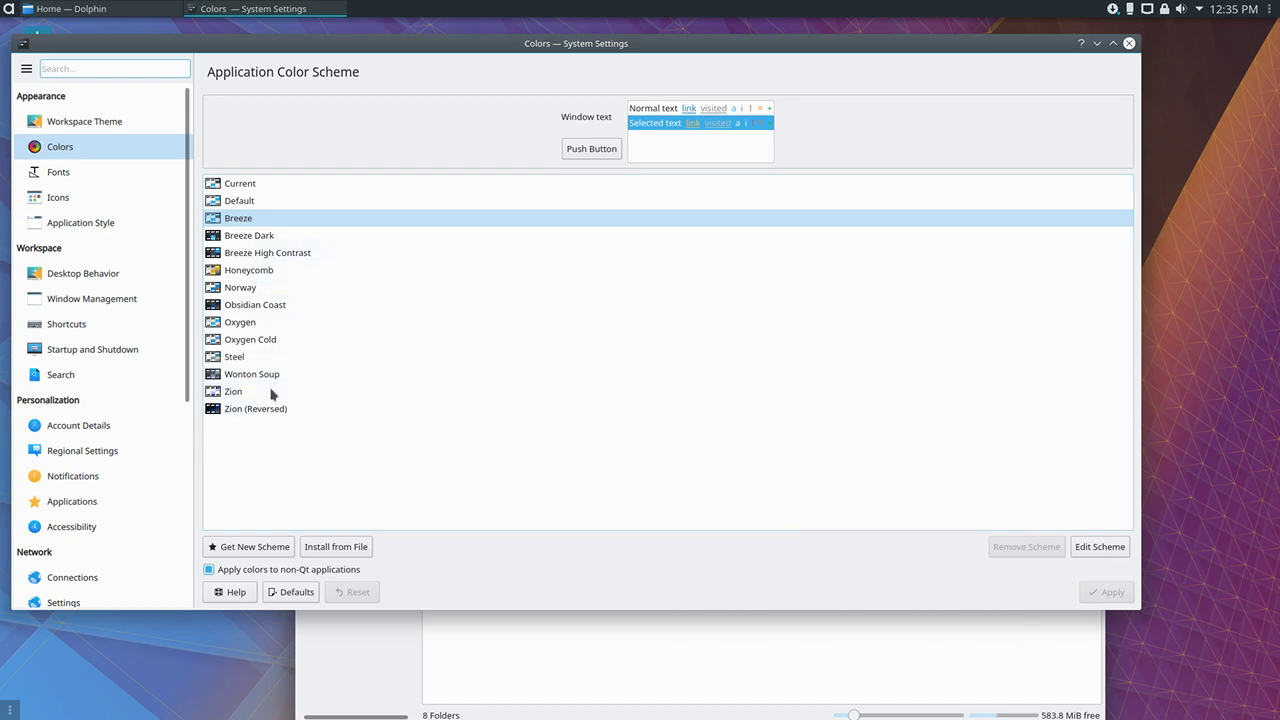
click(84, 226)
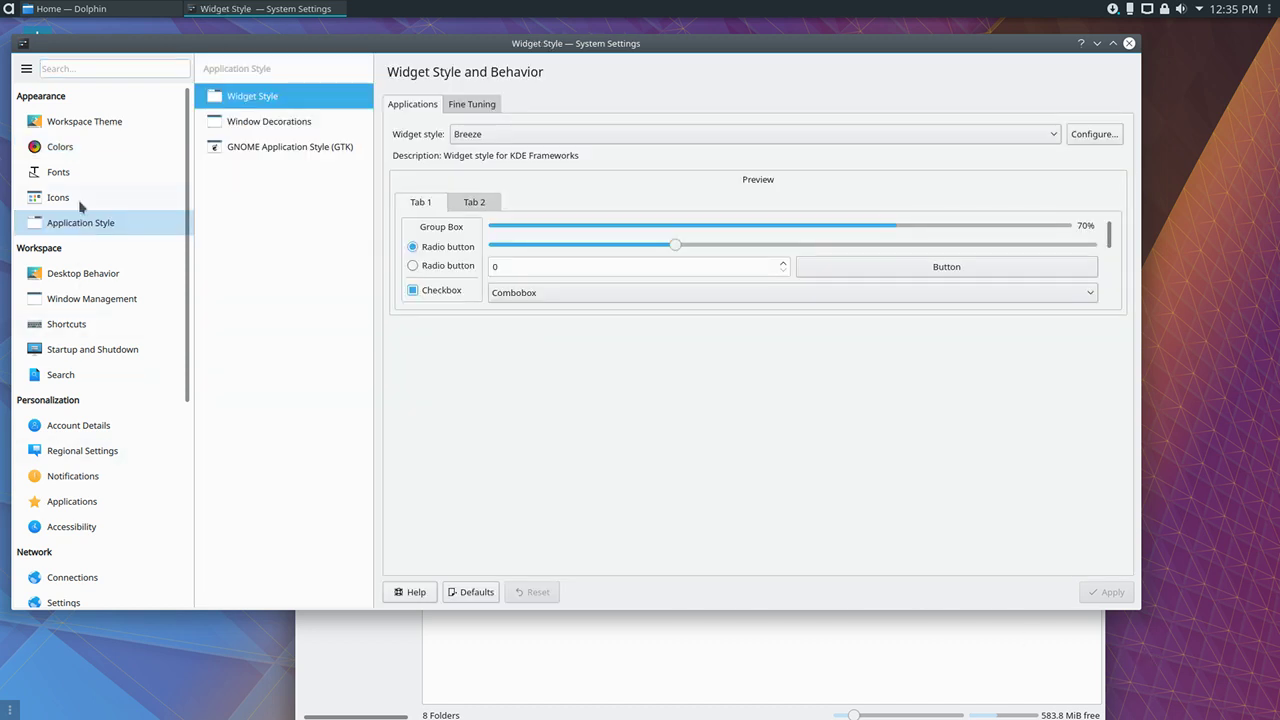
click(79, 199)
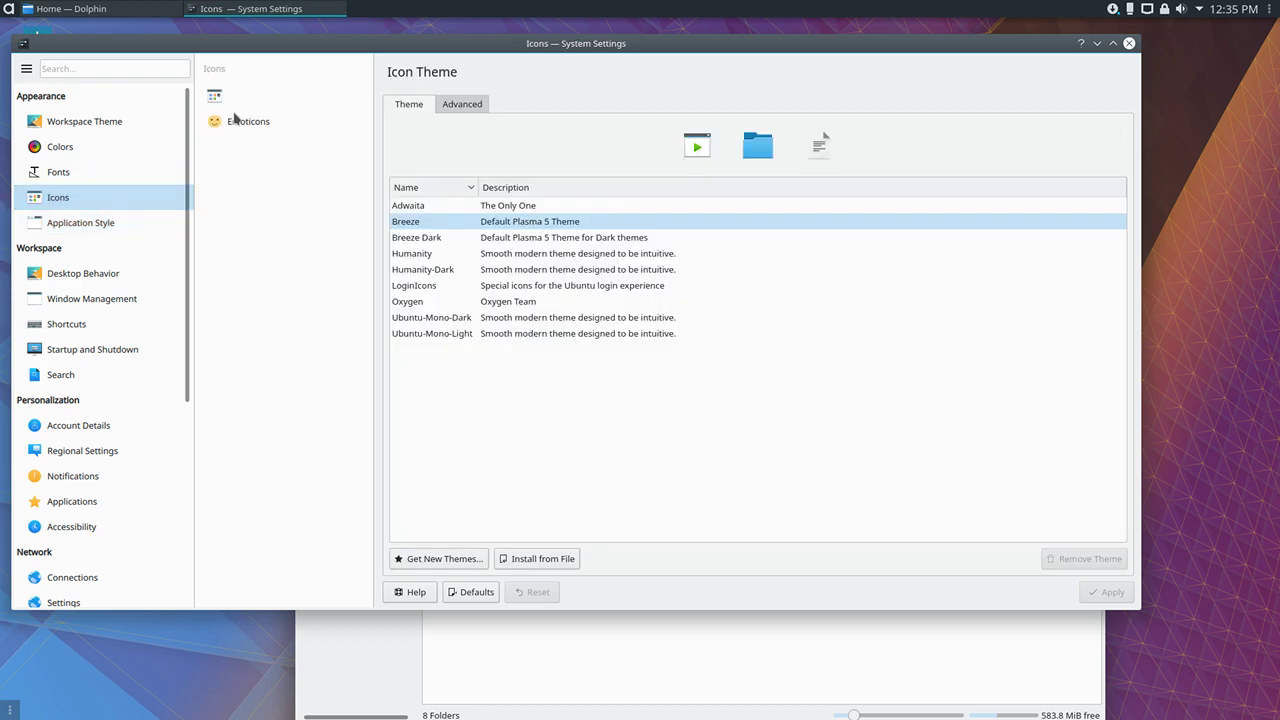
click(114, 168)
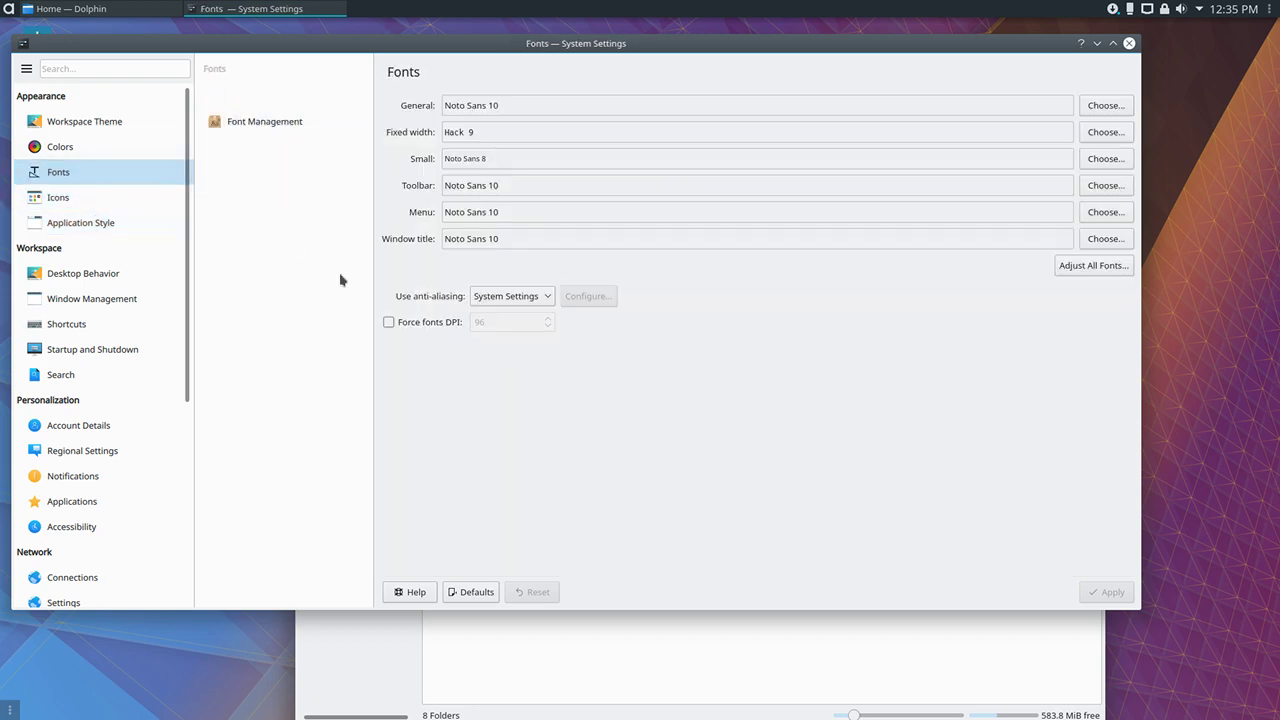
Step: View the Look And Feel and Desktop Theme pages under Workspace Theme, and close System Settings
click(80, 150)
click(120, 125)
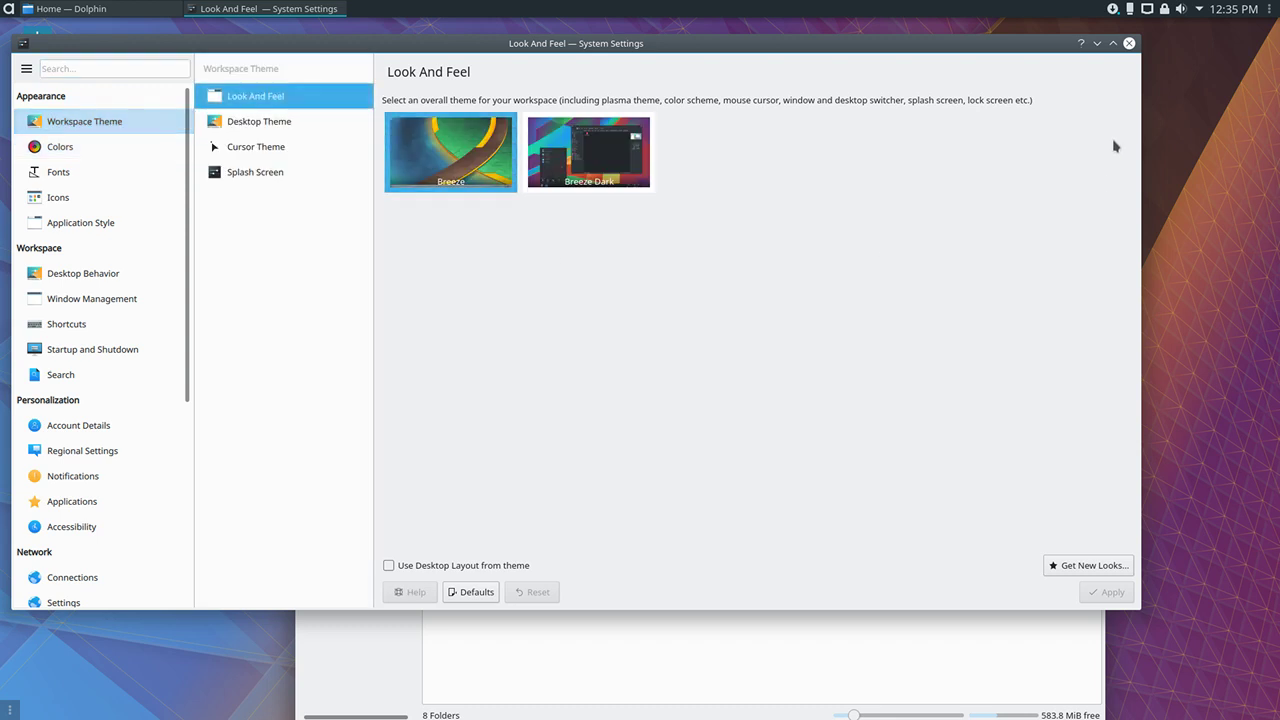
click(255, 121)
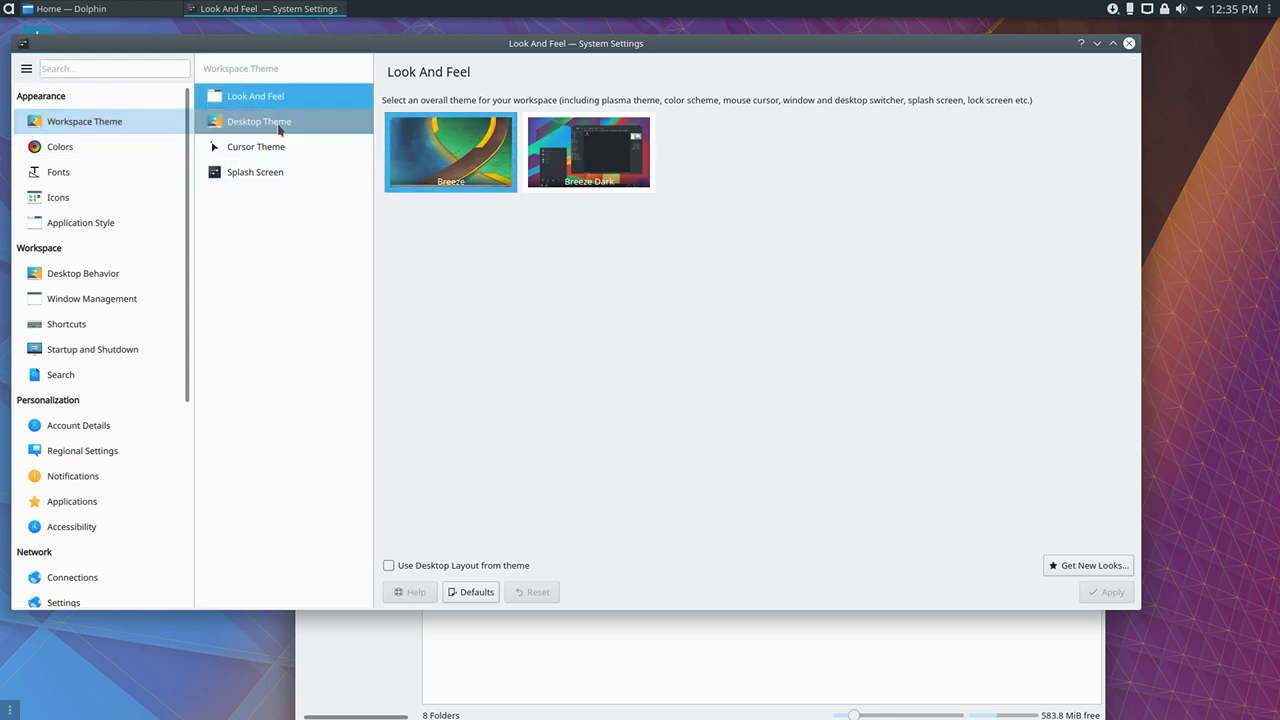
click(444, 158)
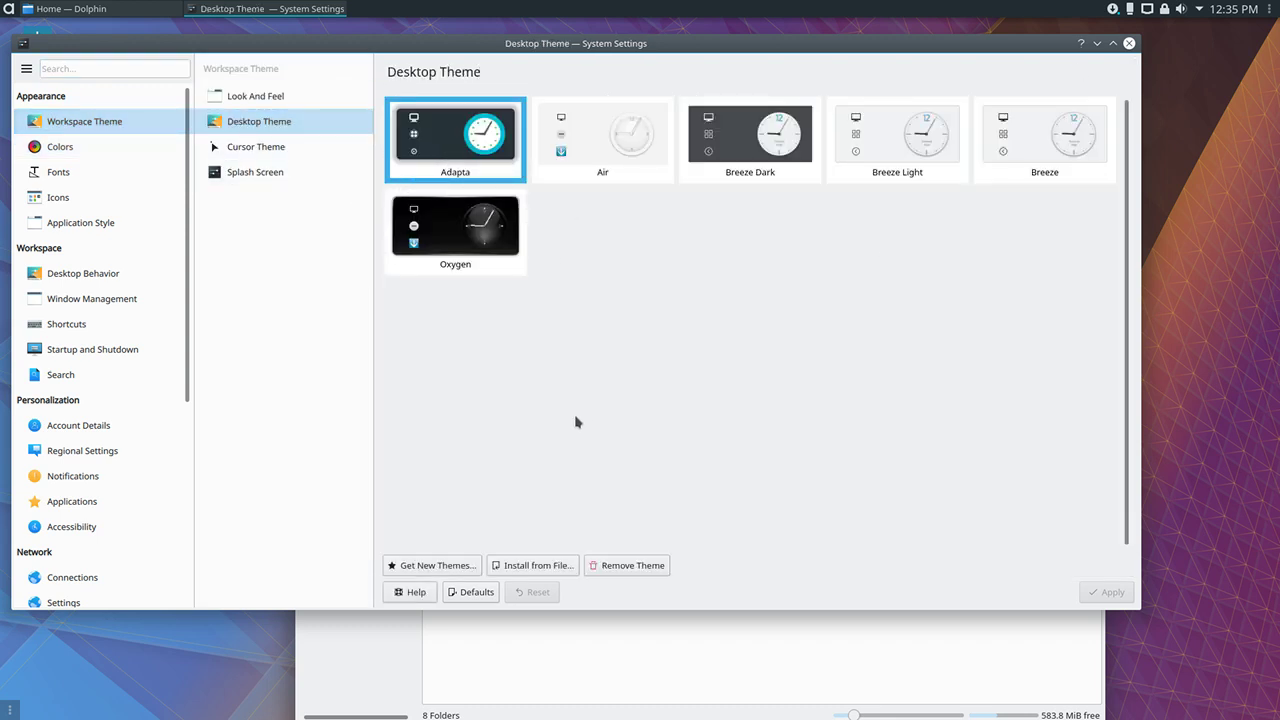
click(1128, 43)
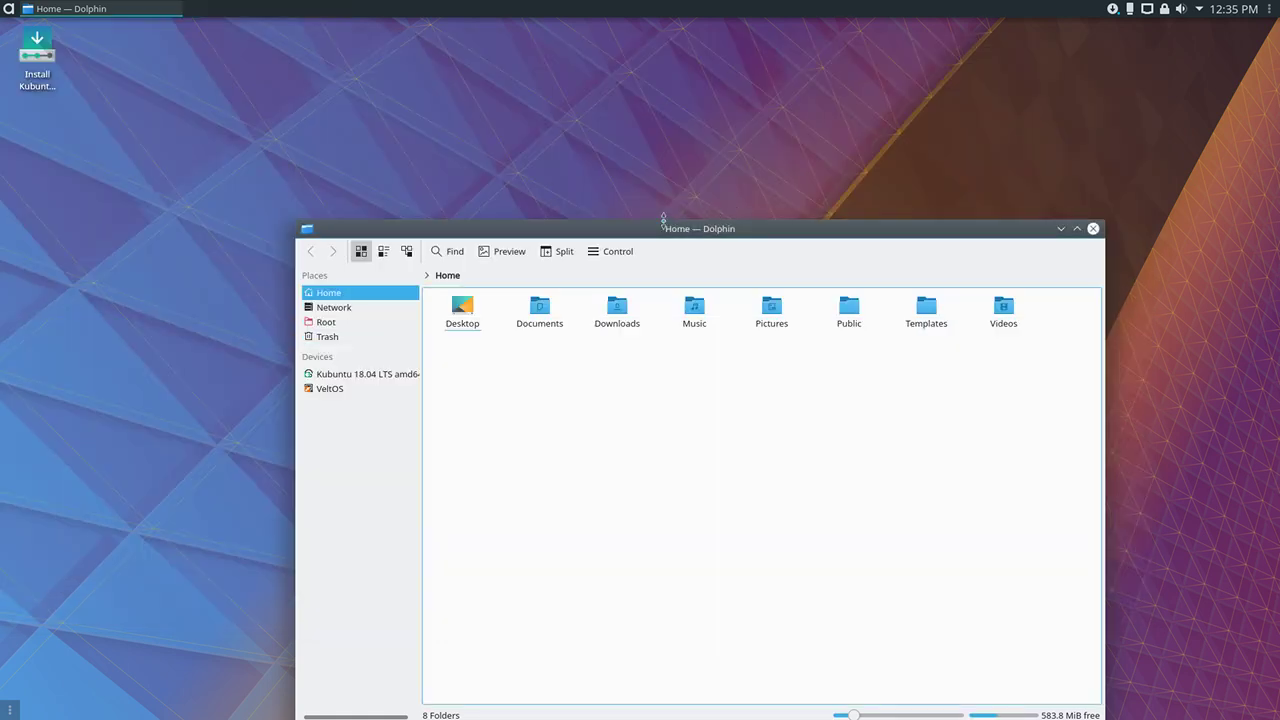
Step: Browse the Settings and System categories of the application launcher, and close the Dolphin window
drag(666, 220, 584, 68)
click(8, 9)
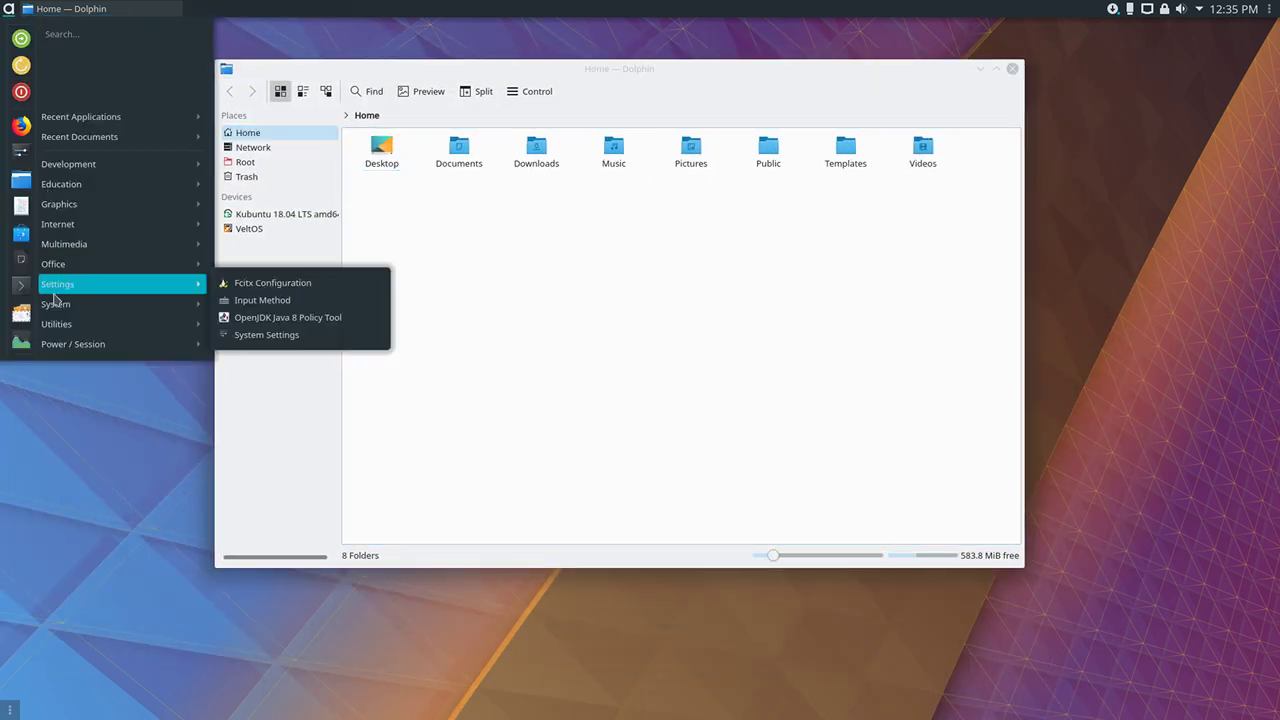
mouse_move(167, 321)
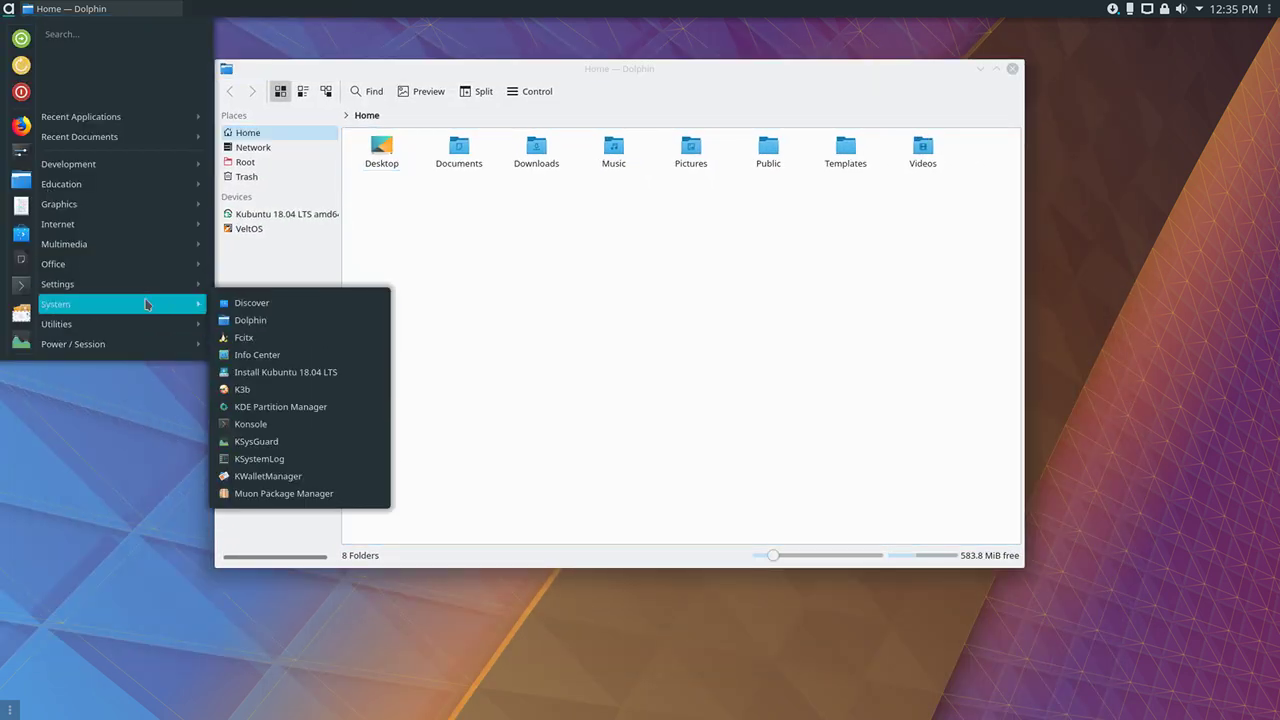
click(947, 136)
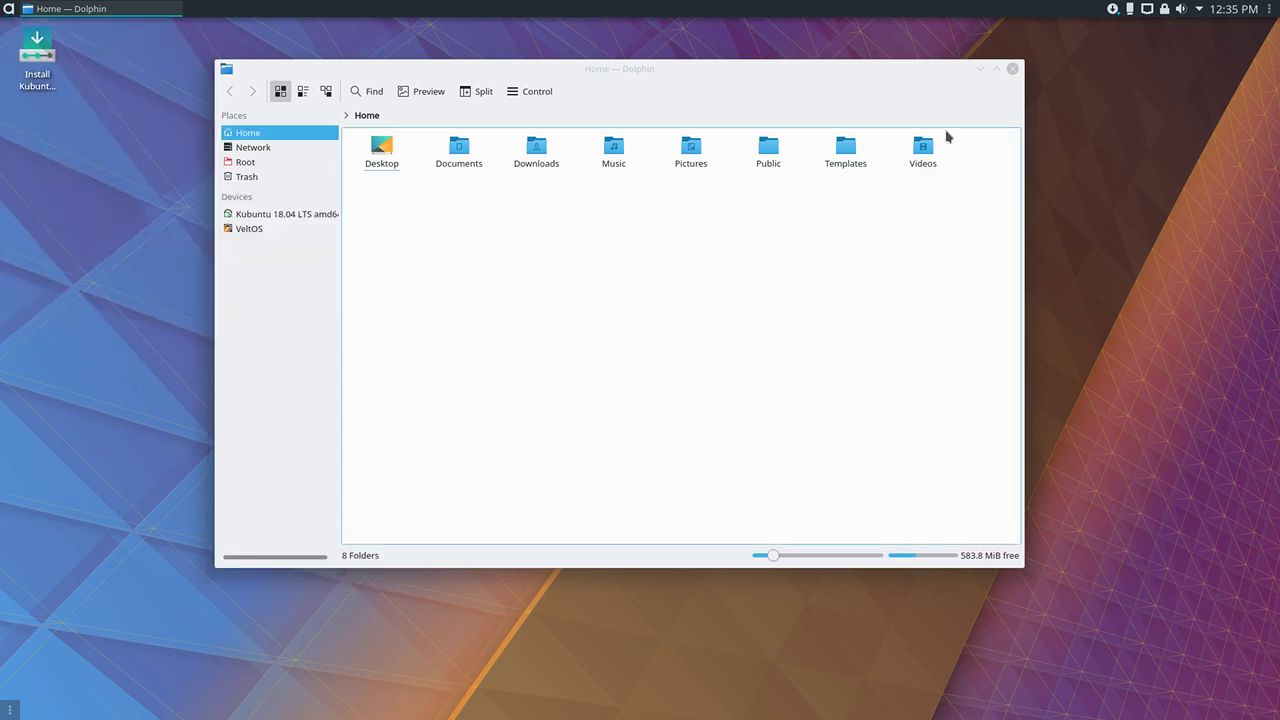
click(1012, 69)
Step: View the Device Notifier in the system tray and dismiss the tray pop-ups
click(1130, 10)
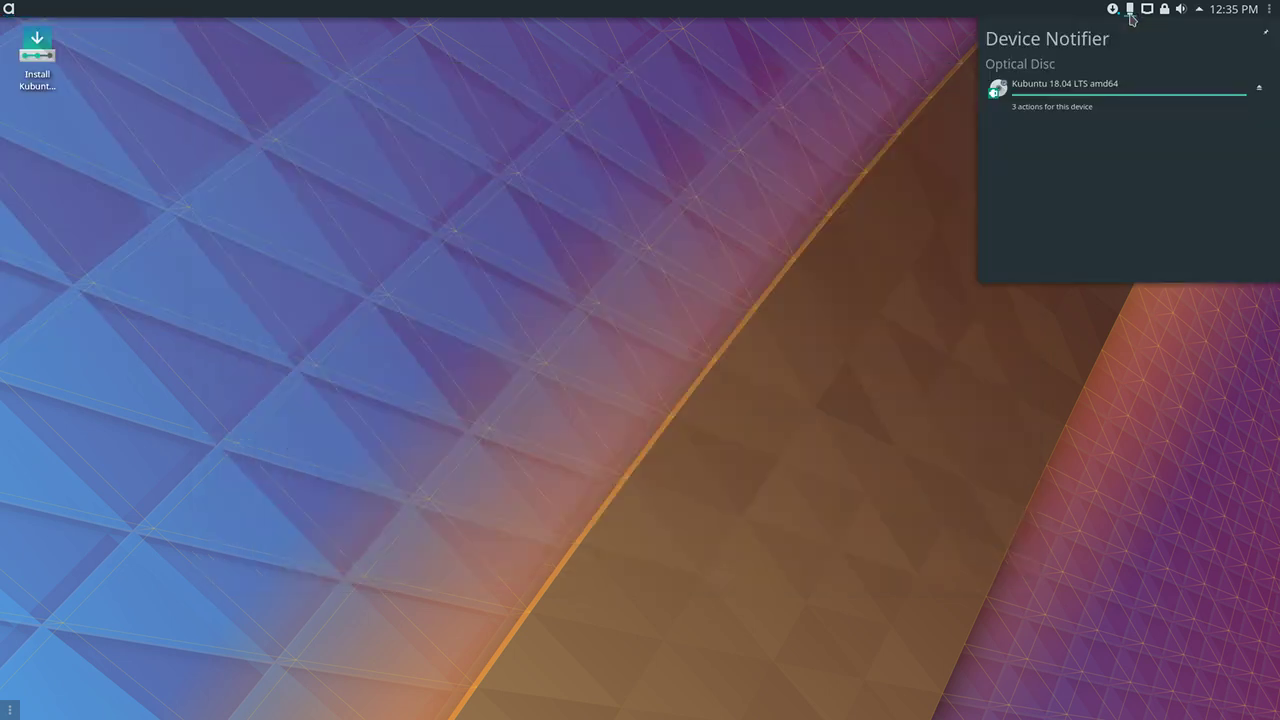
click(1130, 12)
click(1165, 10)
click(503, 126)
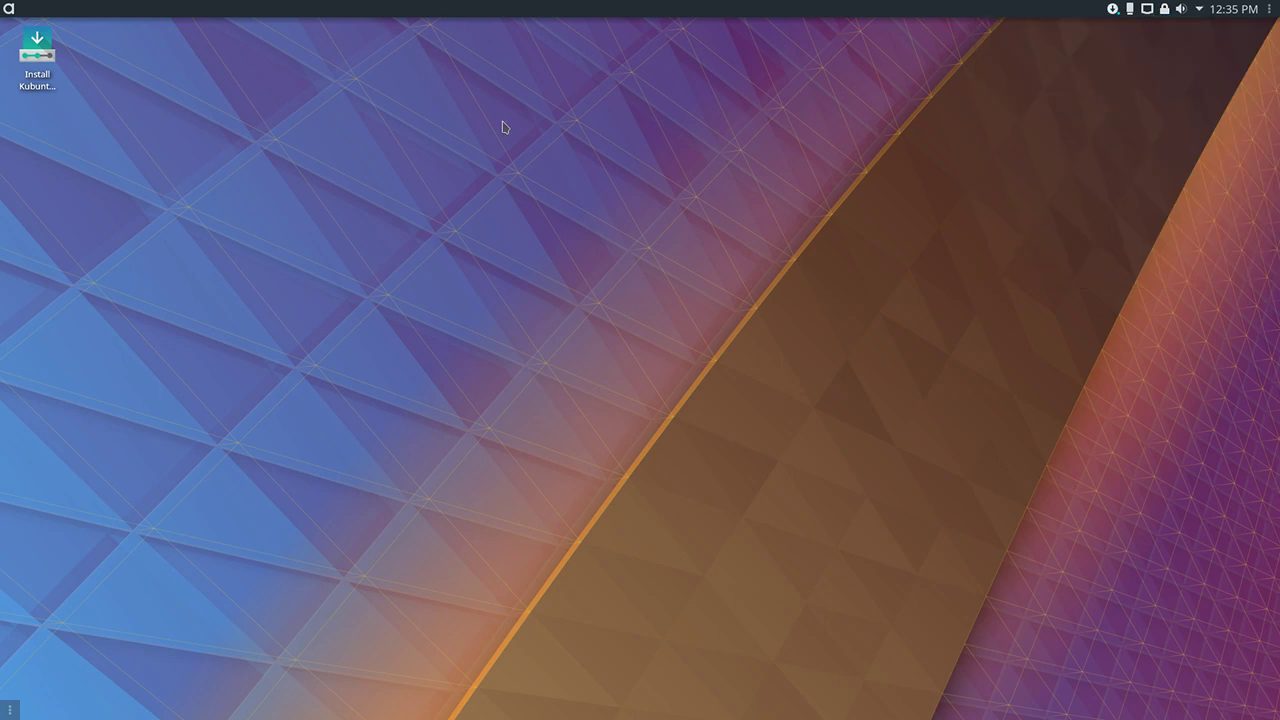
Step: Add an Analog Clock widget to the upper middle of the desktop
click(1271, 9)
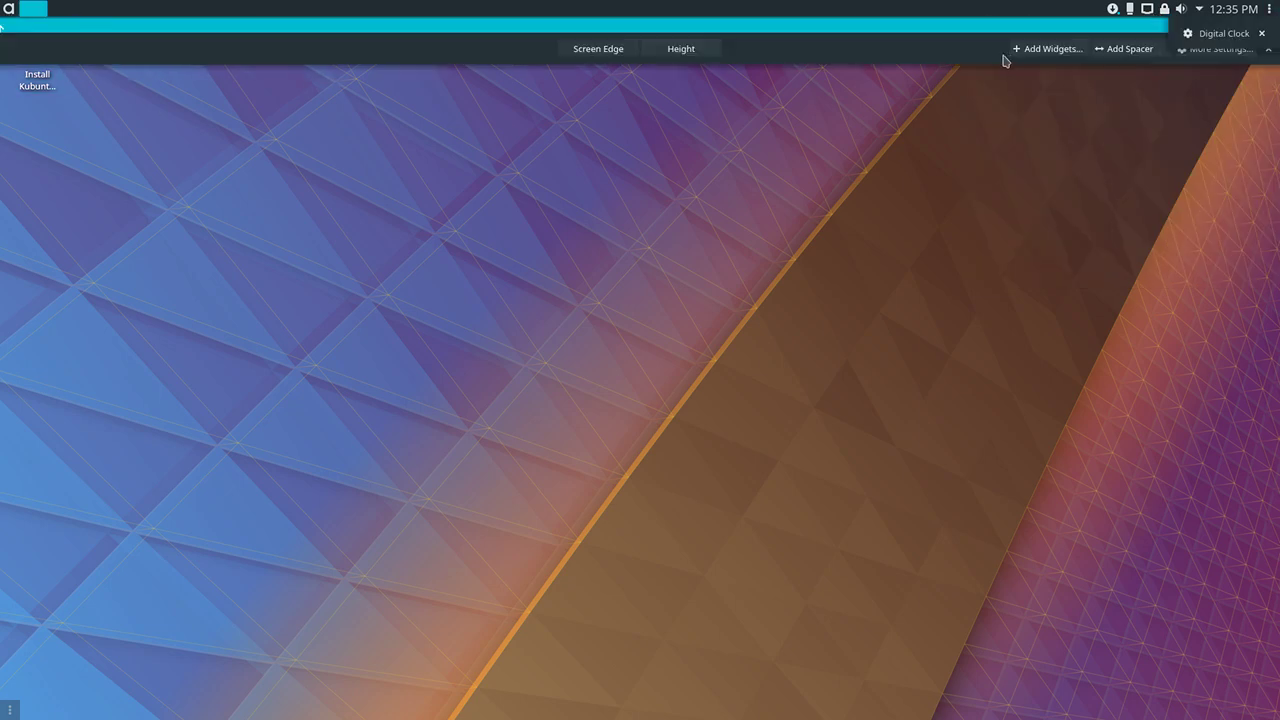
click(1030, 49)
drag(154, 255, 800, 300)
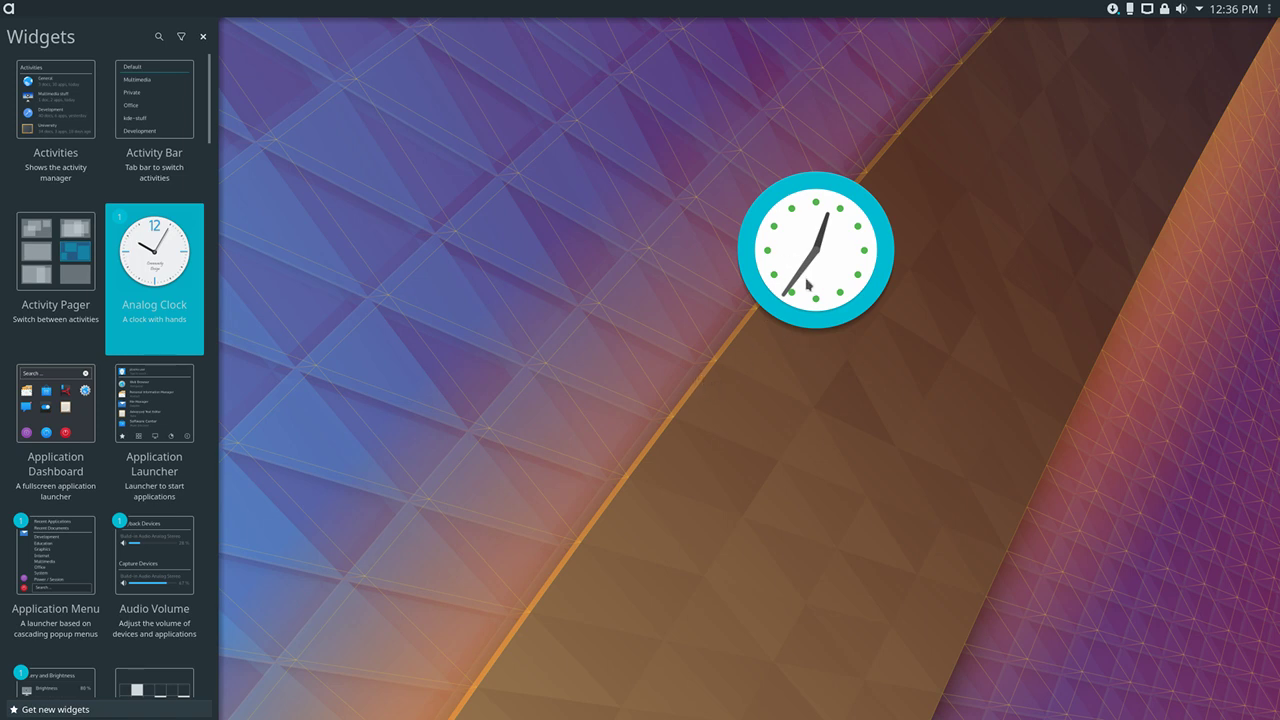
Step: View the analog clock's appearance settings, cancel them without changes, and close the widget list
mouse_move(808, 285)
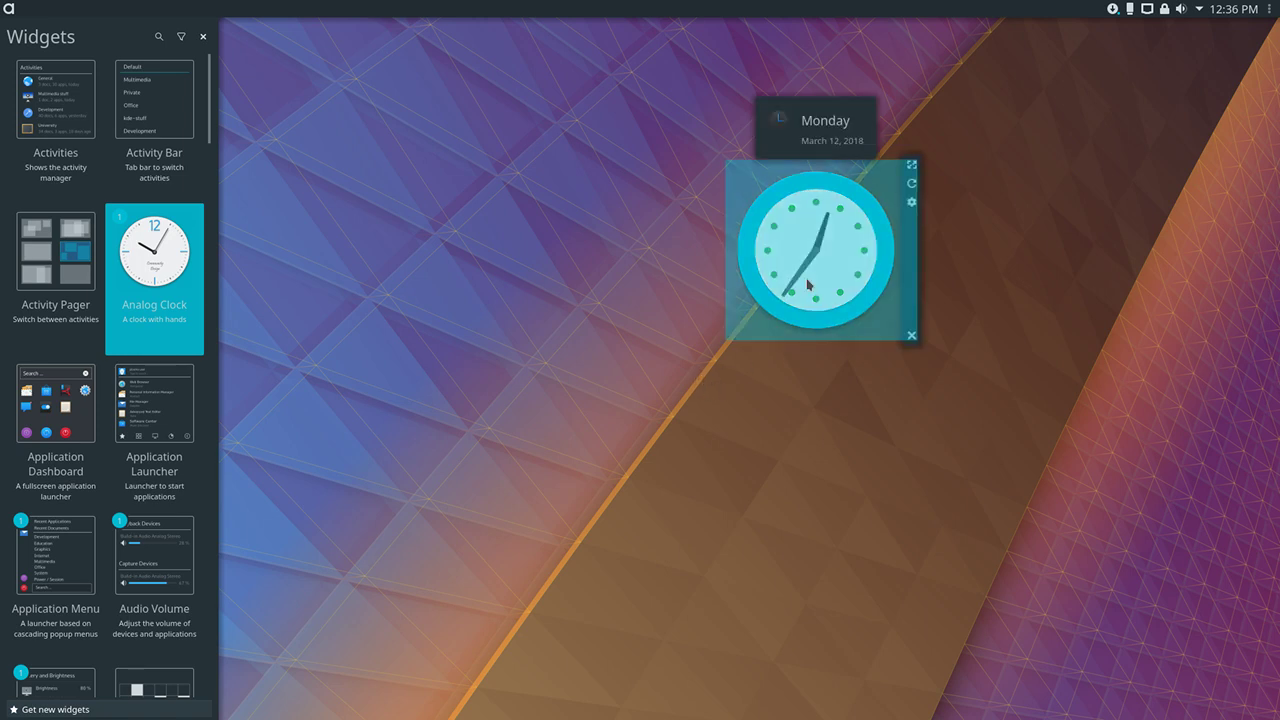
click(912, 203)
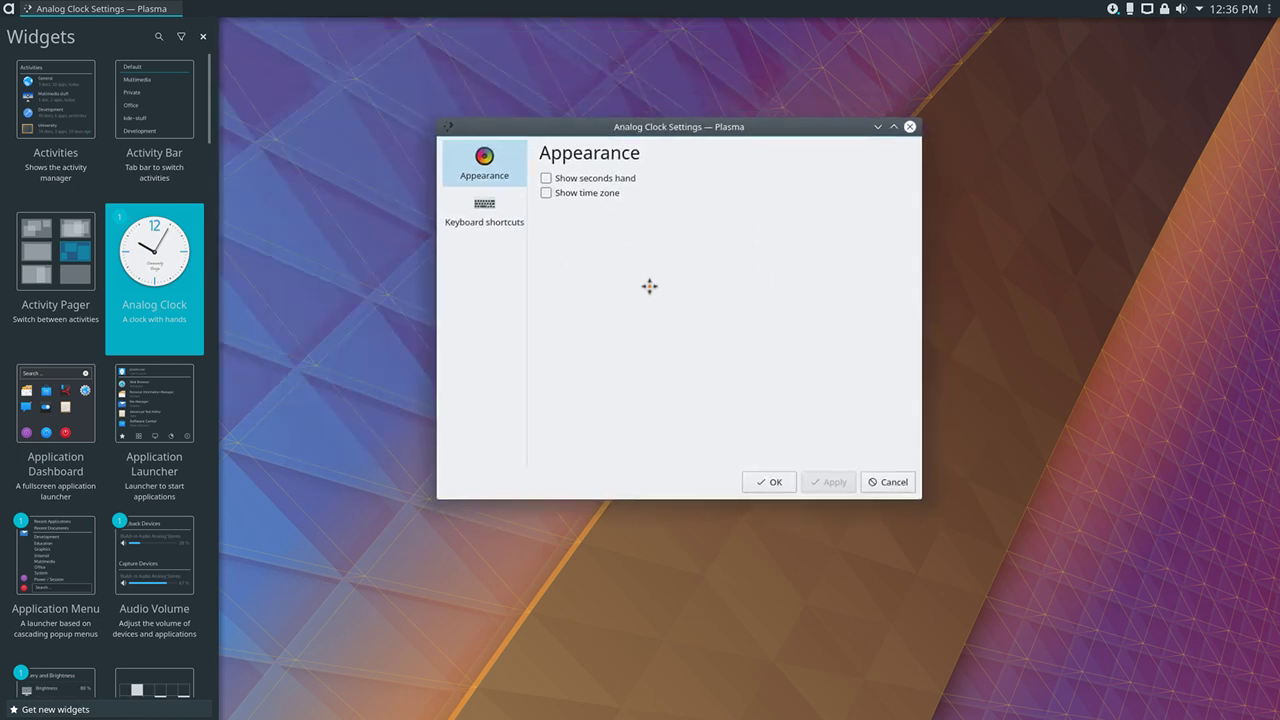
click(868, 490)
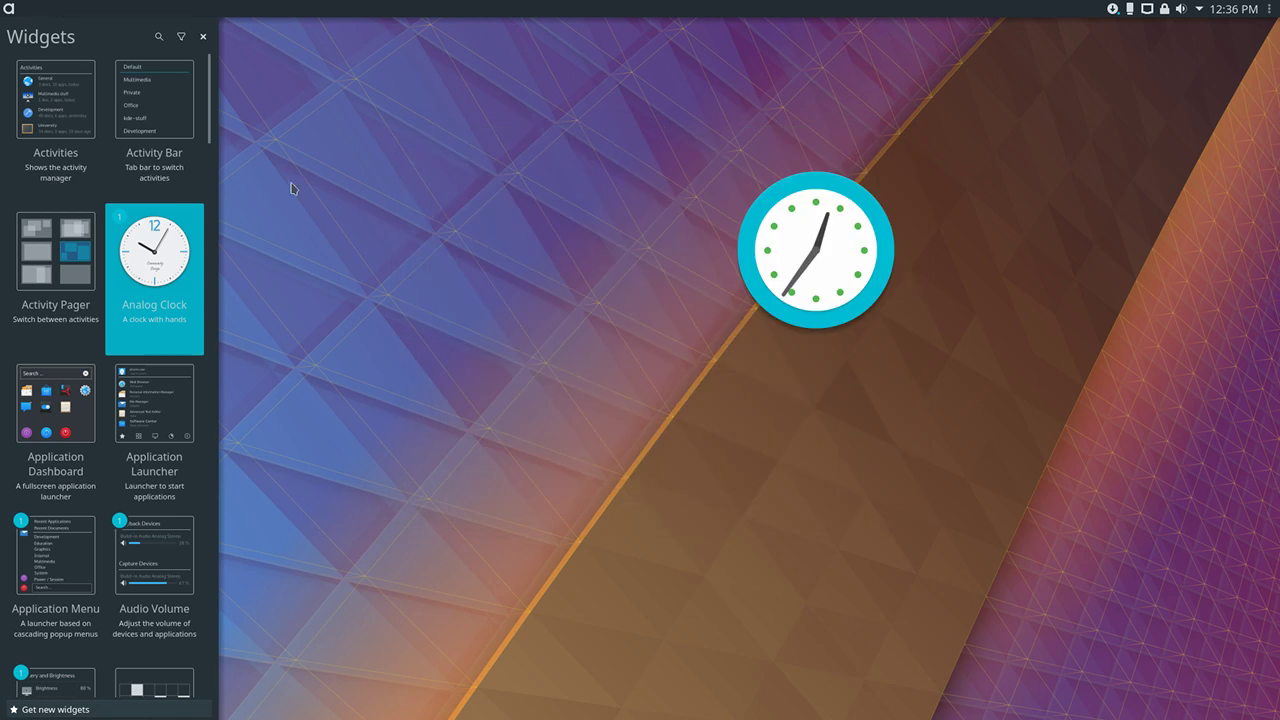
click(203, 37)
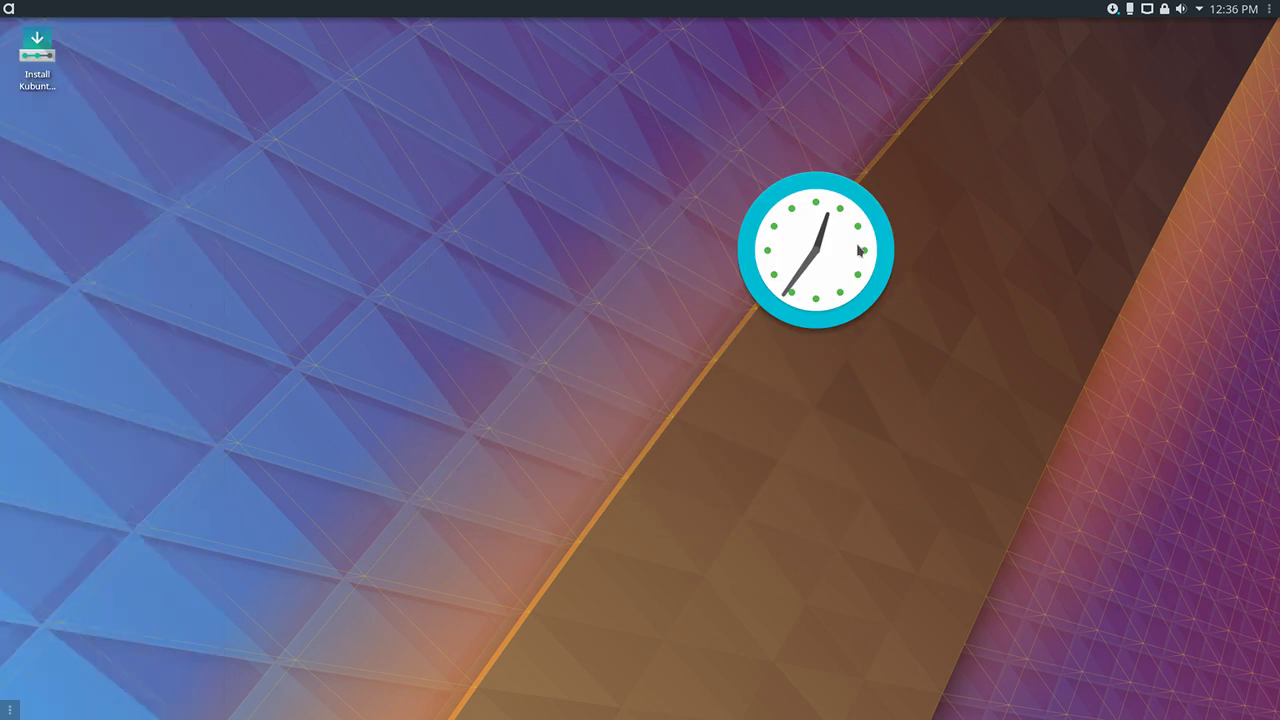
Step: Remove the analog clock widget from the desktop
mouse_move(860, 250)
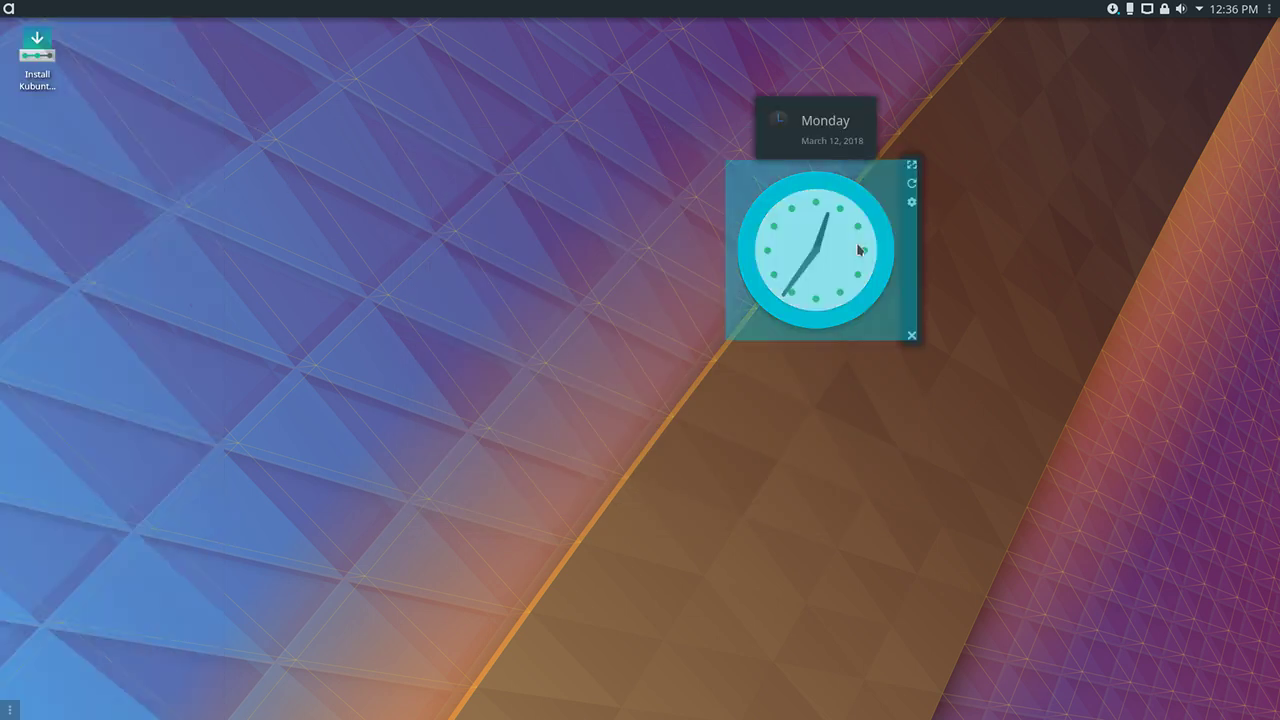
click(912, 336)
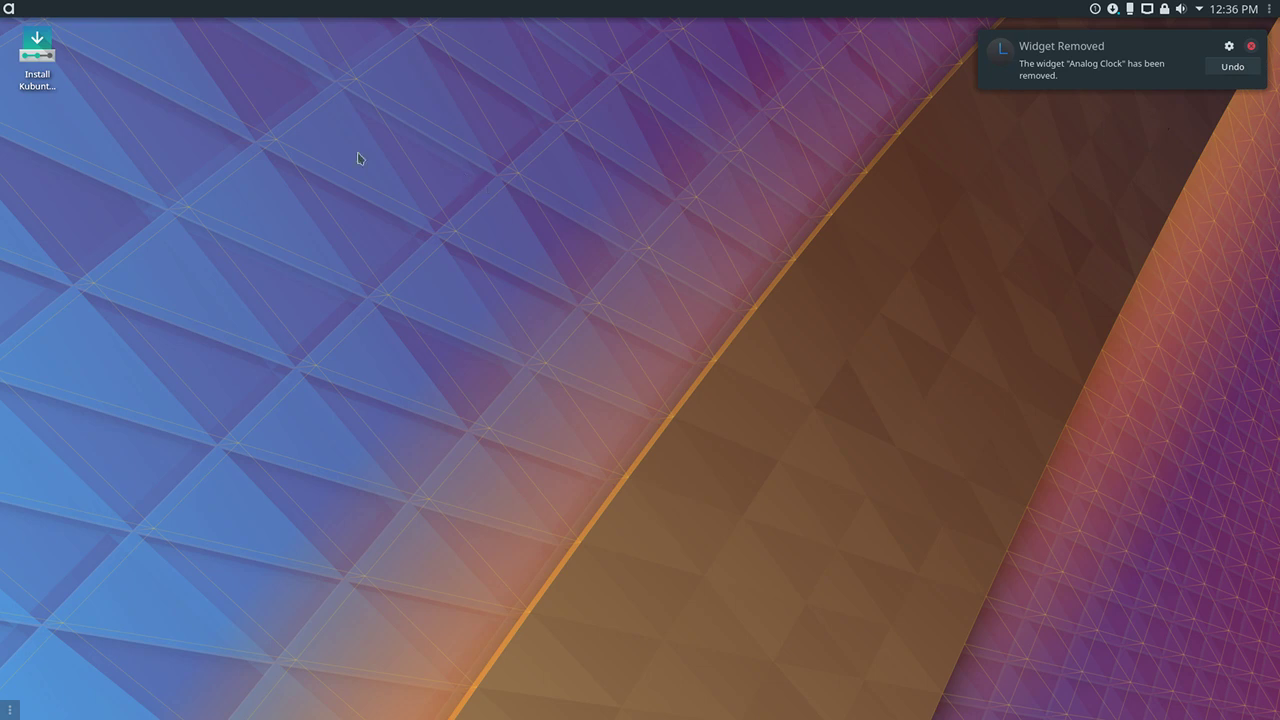
Step: Launch Discover, Dolphin and System Monitor from the application launcher's favorites
click(8, 8)
mouse_move(82, 122)
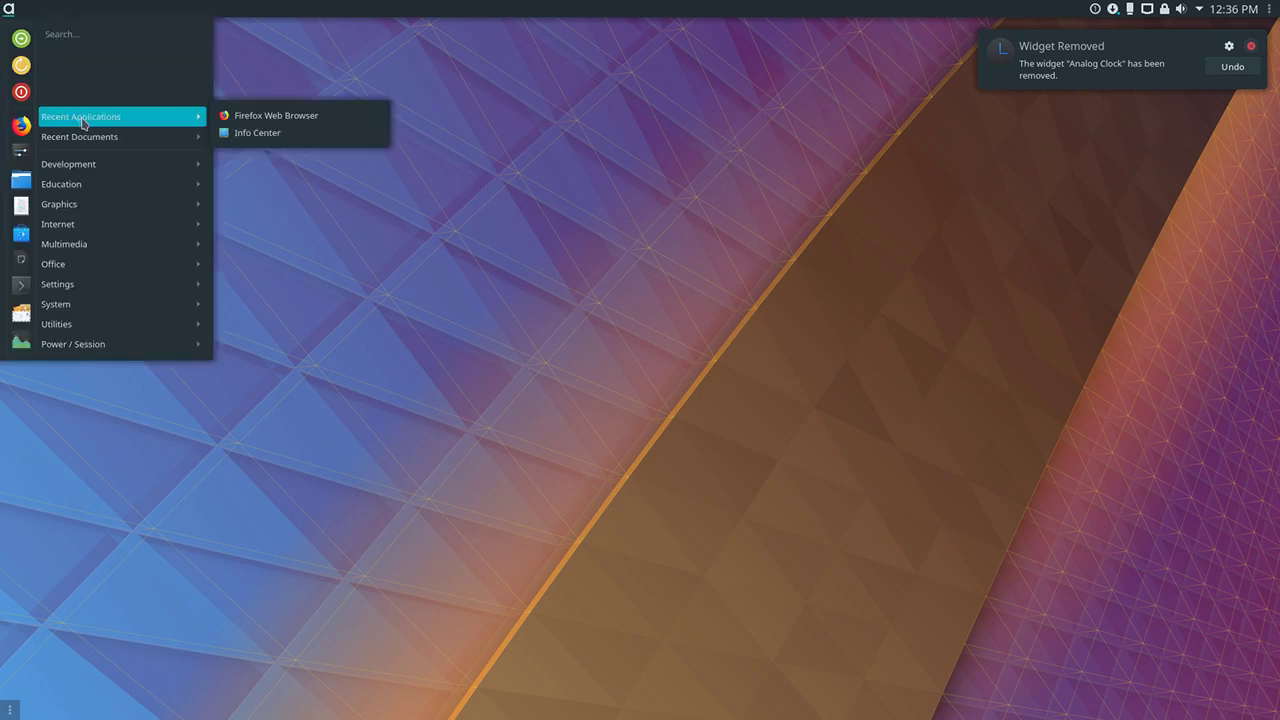
click(21, 234)
click(8, 8)
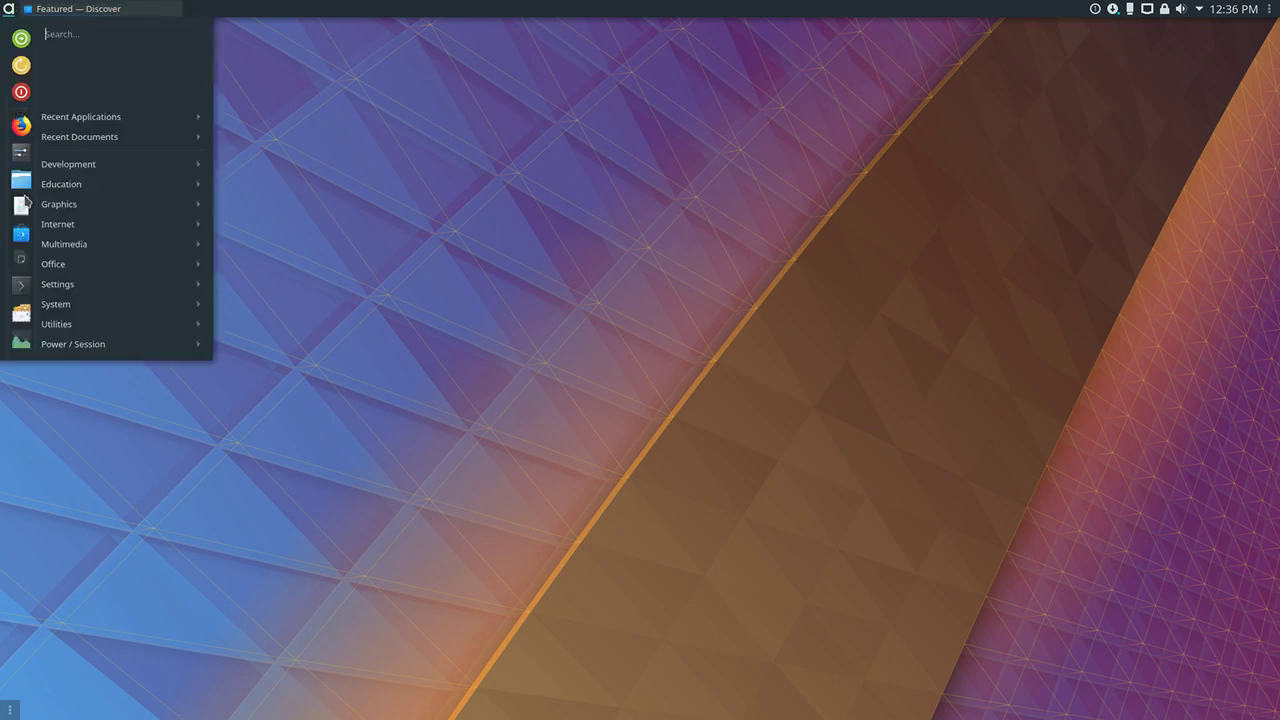
click(22, 150)
click(8, 8)
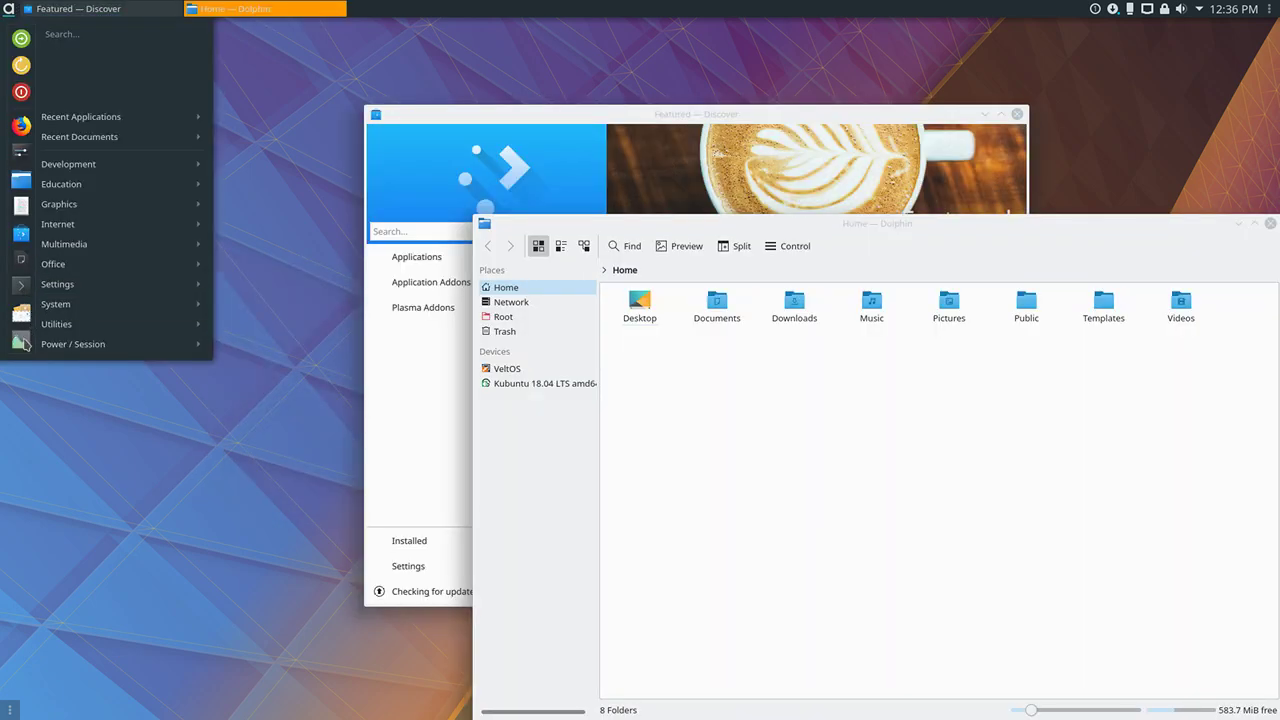
click(21, 342)
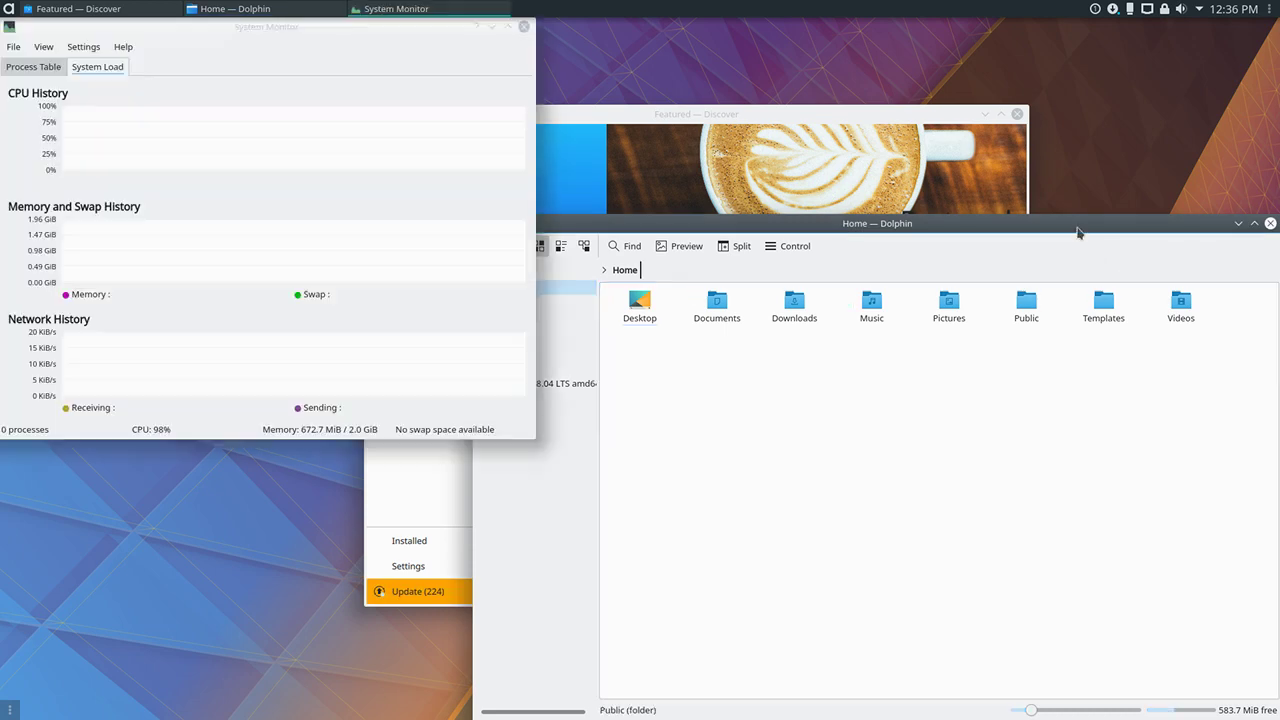
Step: Close the System Monitor, Dolphin and Discover windows
click(523, 26)
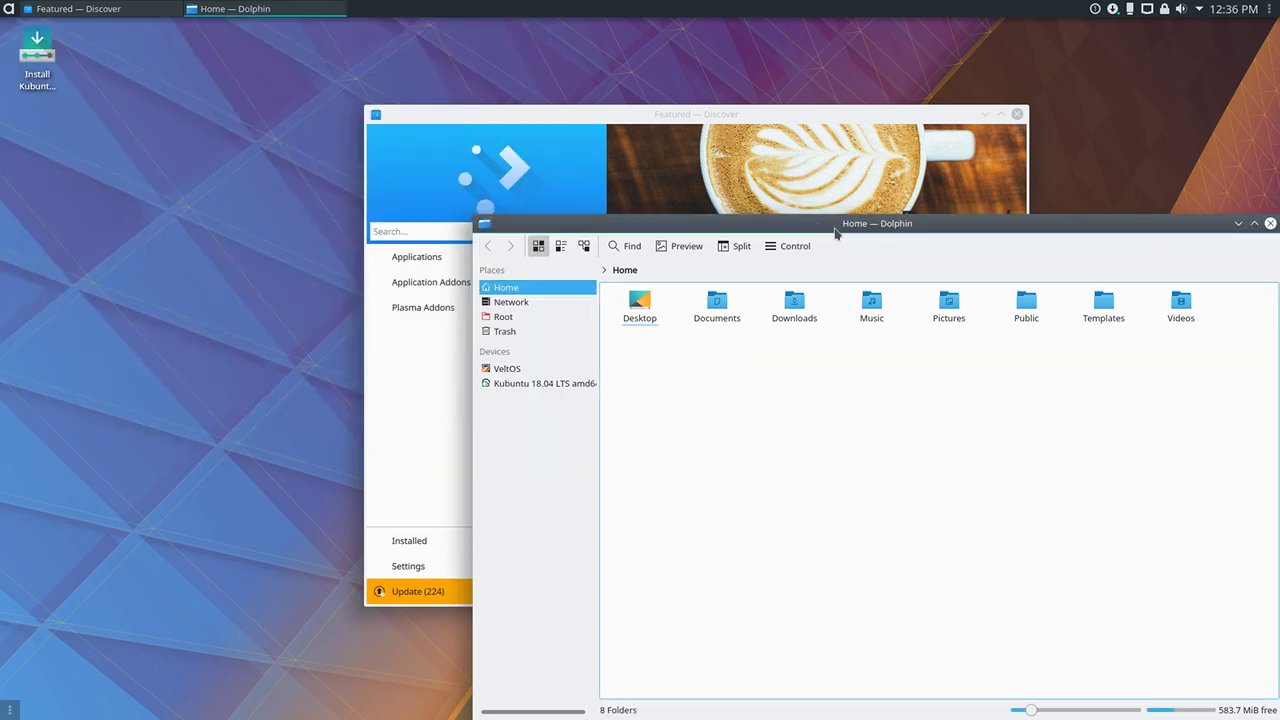
drag(838, 223, 318, 183)
click(750, 183)
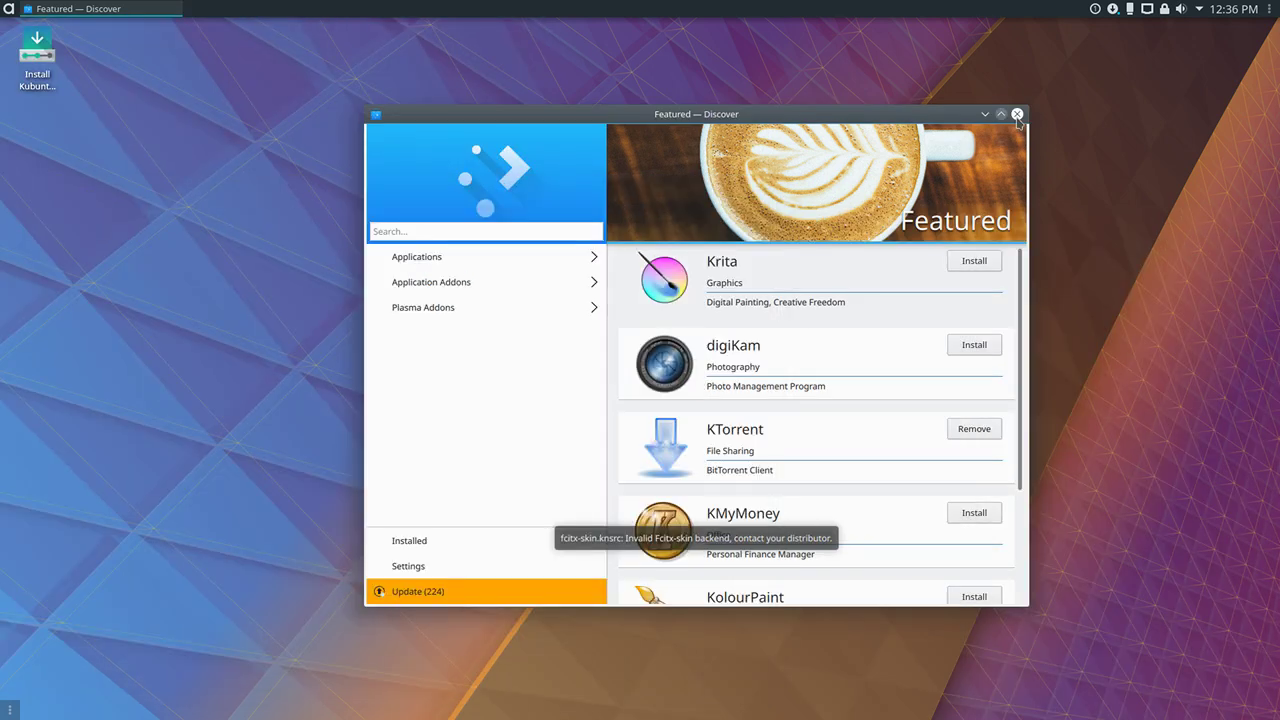
click(1017, 113)
Step: Start the Kubuntu 18.04 installer to view its welcome page, and quit the installation
click(34, 88)
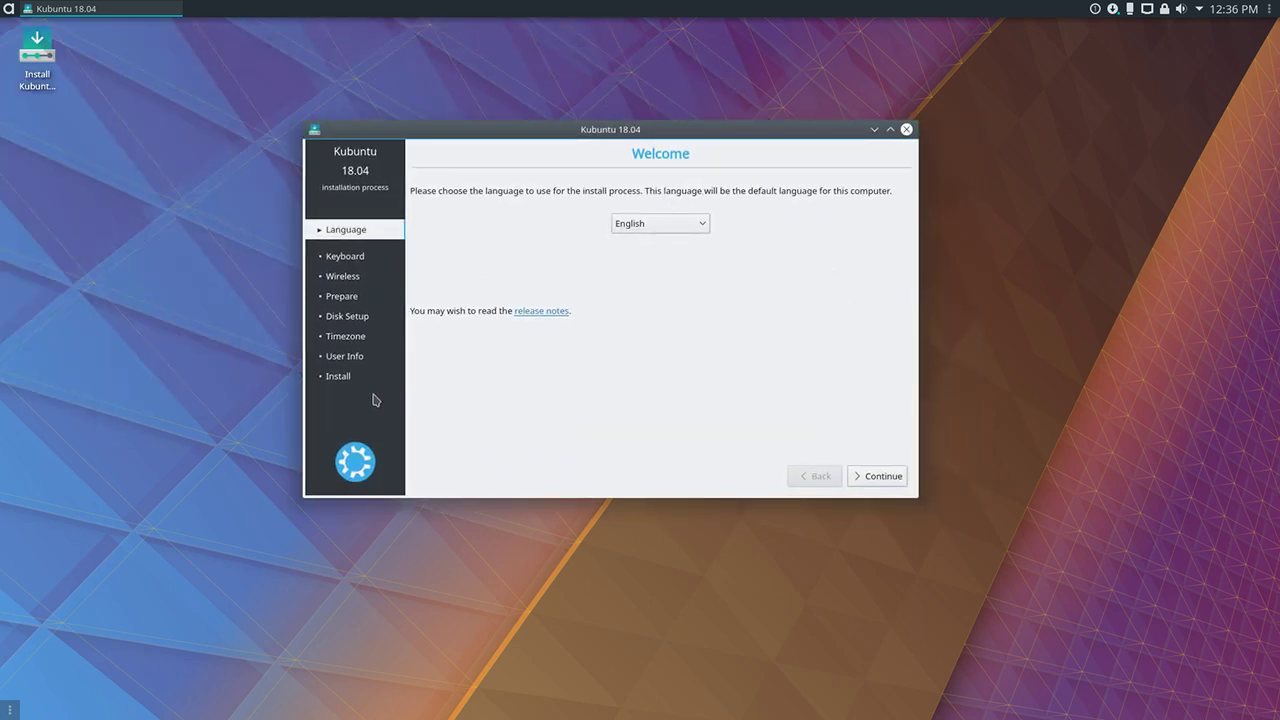
click(907, 129)
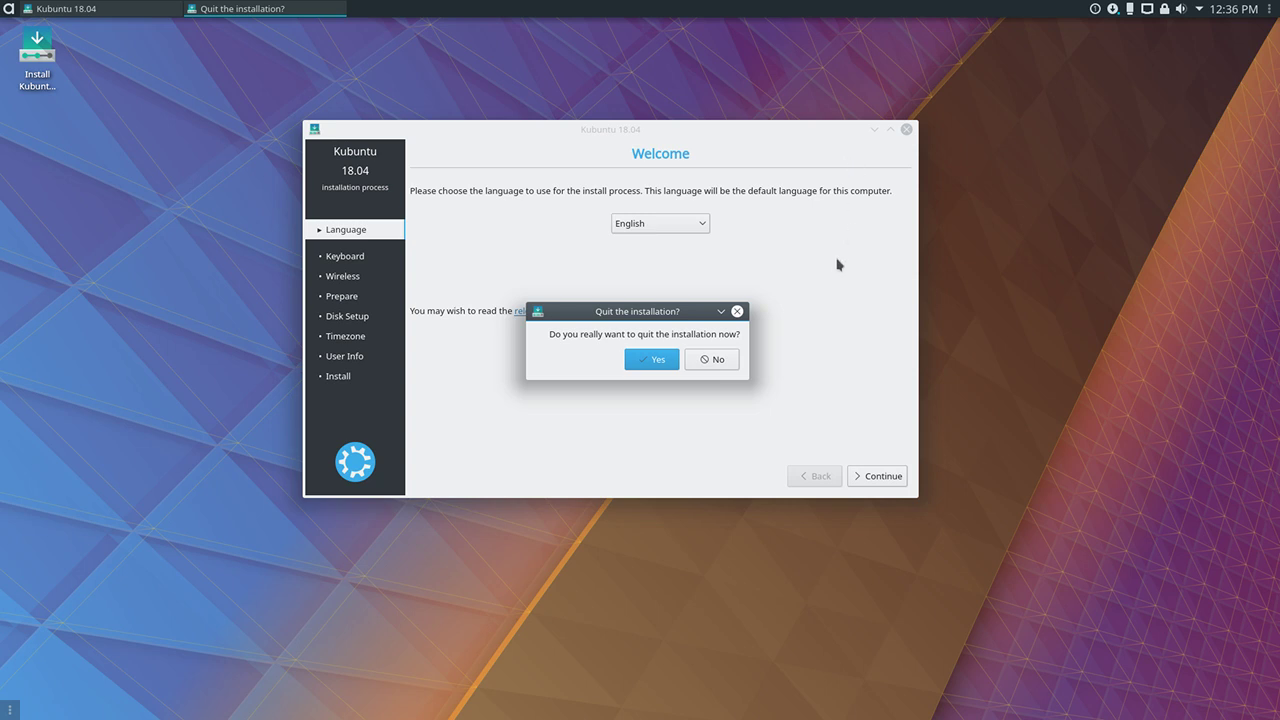
click(656, 358)
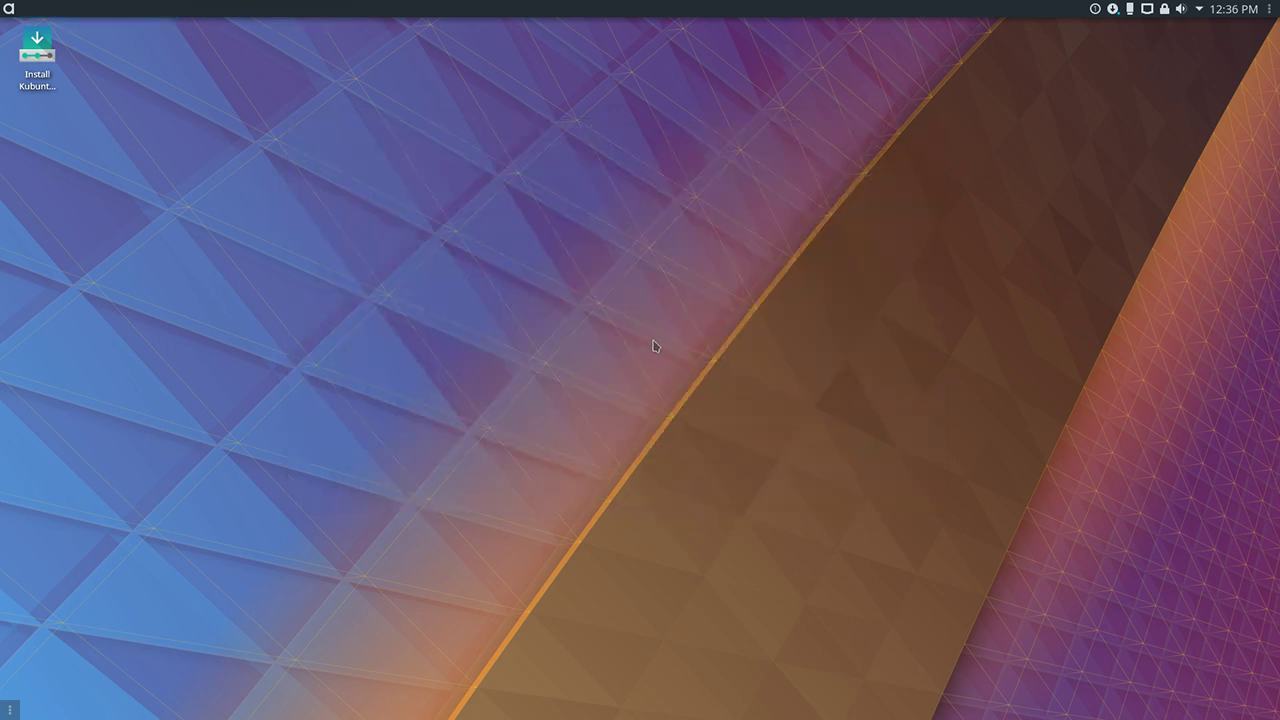